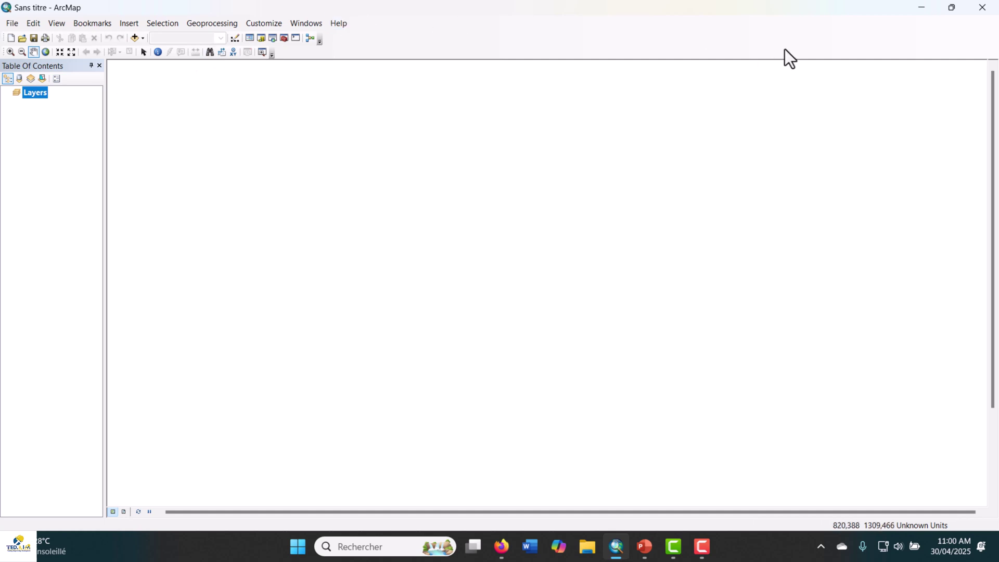
Step: Show the Editor and Draw toolbars
{"action": "right_click", "coordinate": [464, 48]}
{"action": "right_click", "coordinate": [419, 44]}
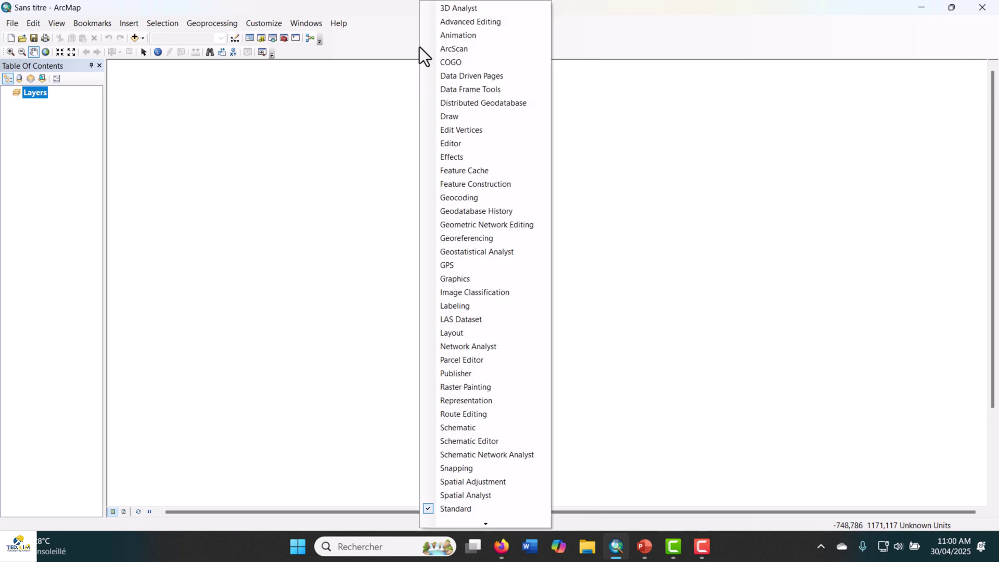
{"action": "left_click", "coordinate": [373, 49]}
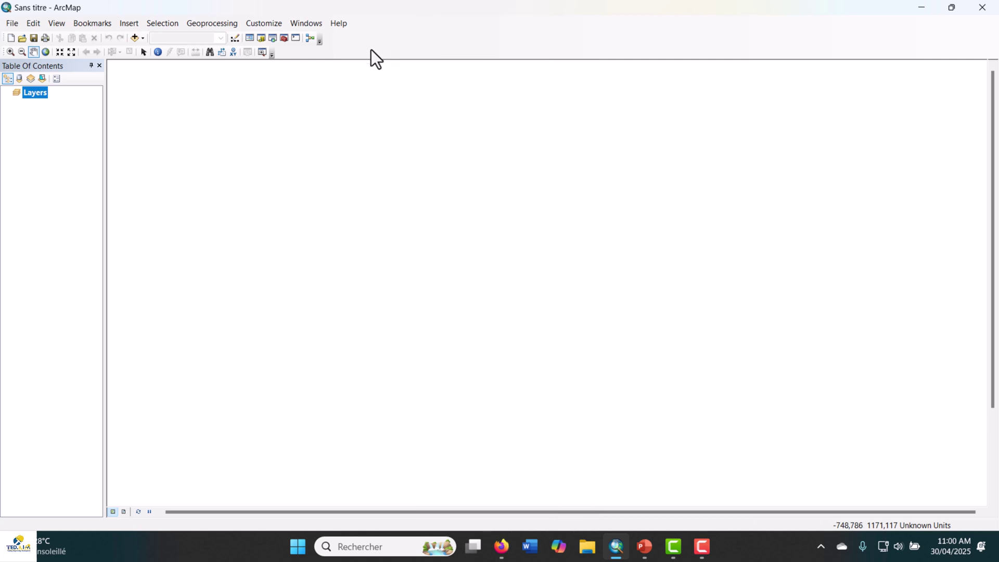
{"action": "right_click", "coordinate": [415, 45]}
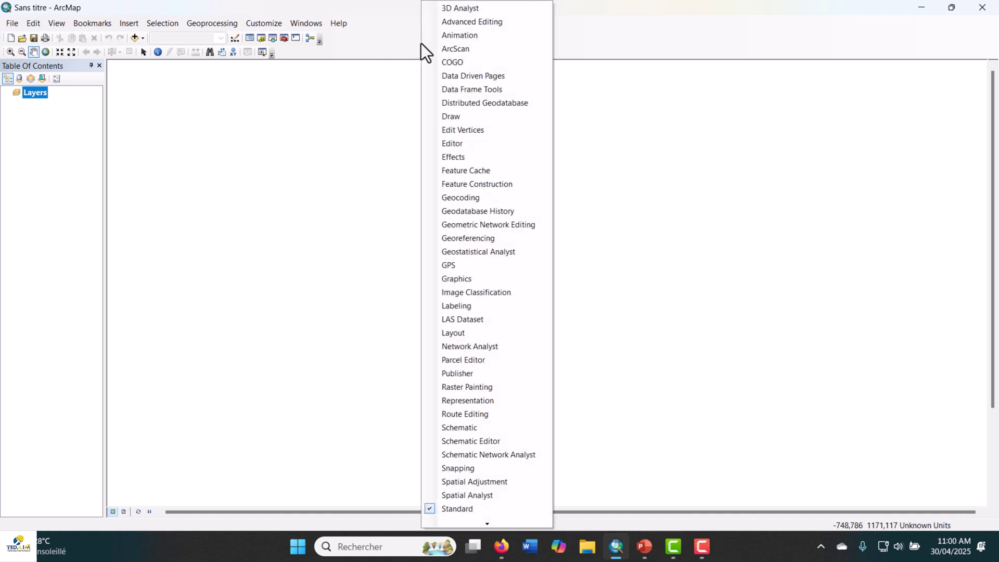
{"action": "left_click", "coordinate": [432, 144]}
{"action": "right_click", "coordinate": [448, 46]}
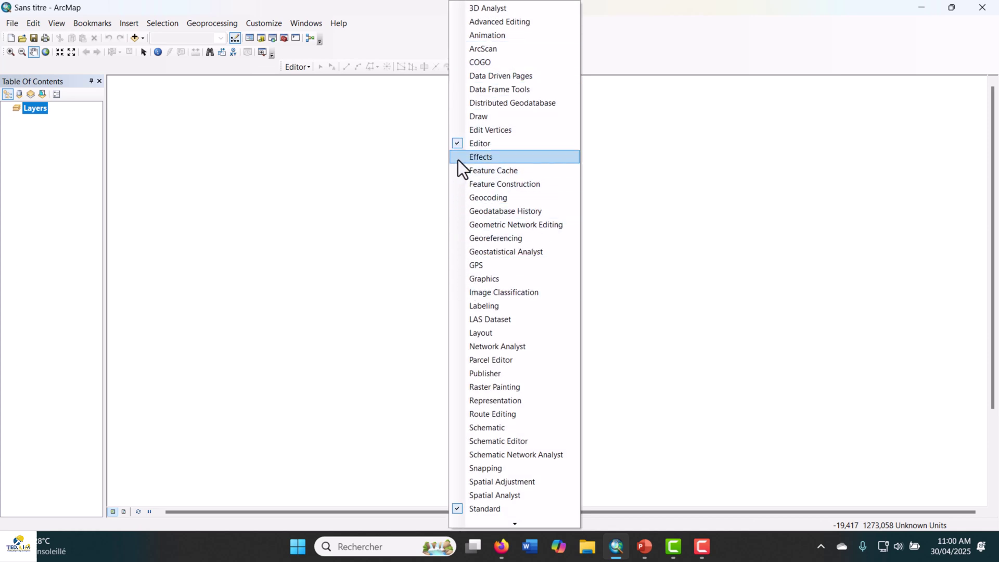
{"action": "left_click", "coordinate": [458, 120]}
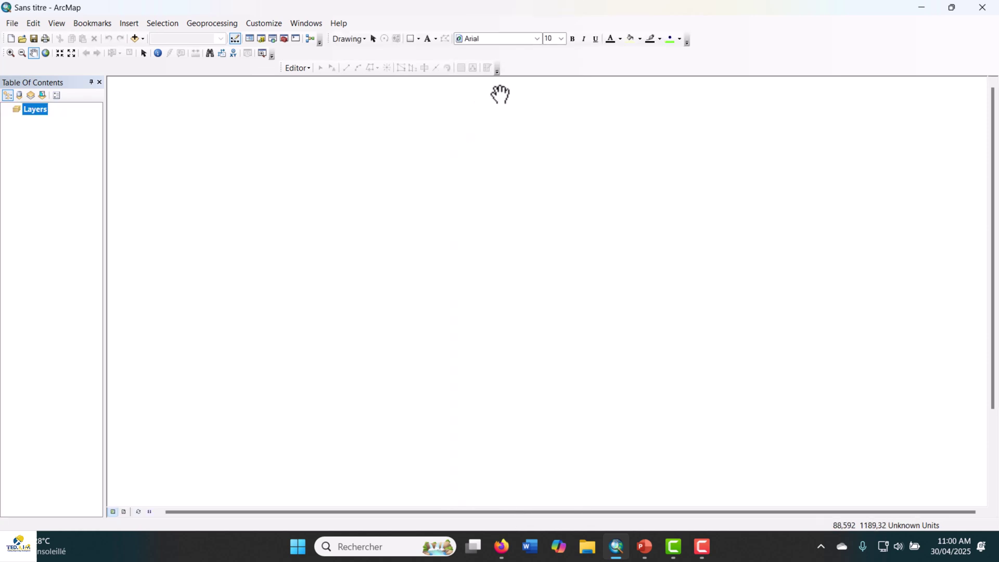
Step: Dock the Editor toolbar in the same row as the Tools toolbar
{"action": "right_click", "coordinate": [620, 65]}
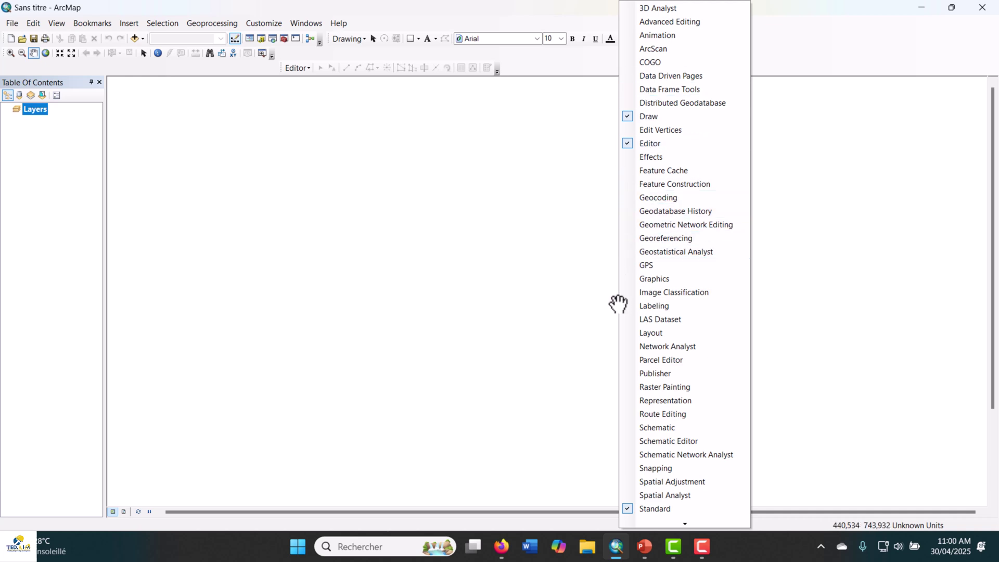
{"action": "left_click", "coordinate": [550, 66]}
{"action": "left_click_drag", "start_coordinate": [281, 67], "coordinate": [284, 54]}
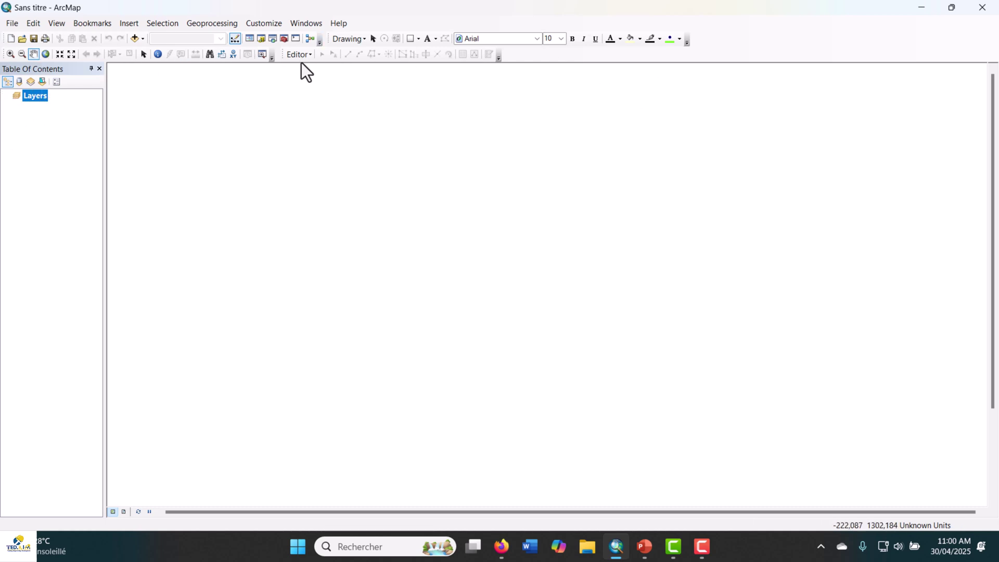
Step: Open the Catalog window, undock it and dock it again beside the map, and set it to auto-hide
{"action": "left_click", "coordinate": [261, 40]}
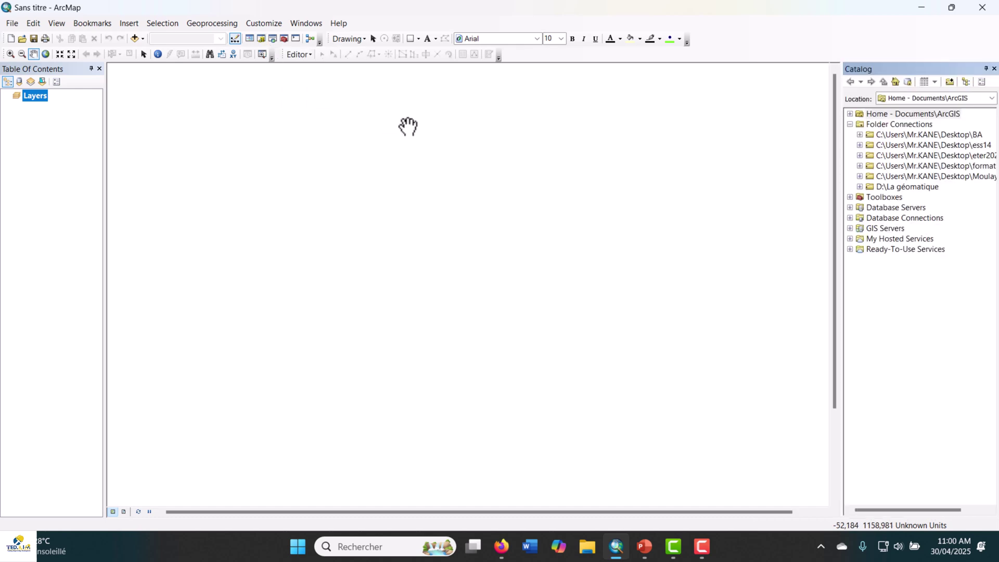
{"action": "left_click_drag", "start_coordinate": [909, 73], "coordinate": [629, 93]}
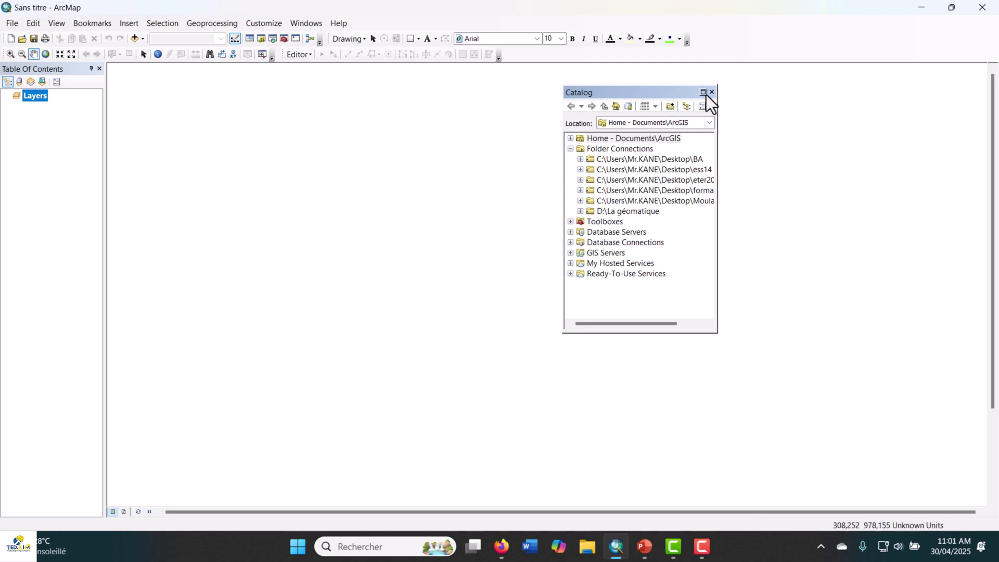
{"action": "left_click_drag", "start_coordinate": [681, 93], "coordinate": [984, 294]}
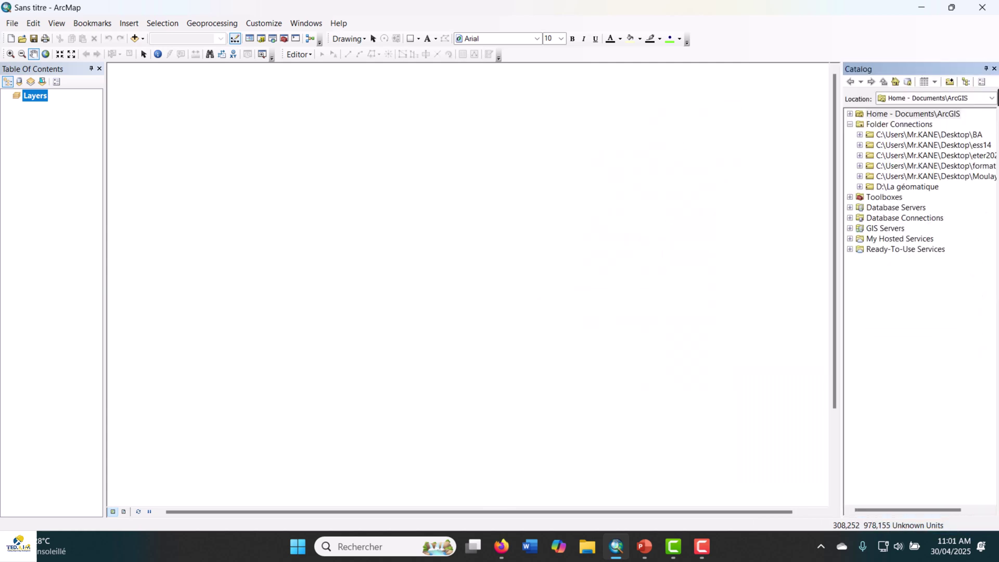
{"action": "left_click", "coordinate": [987, 68]}
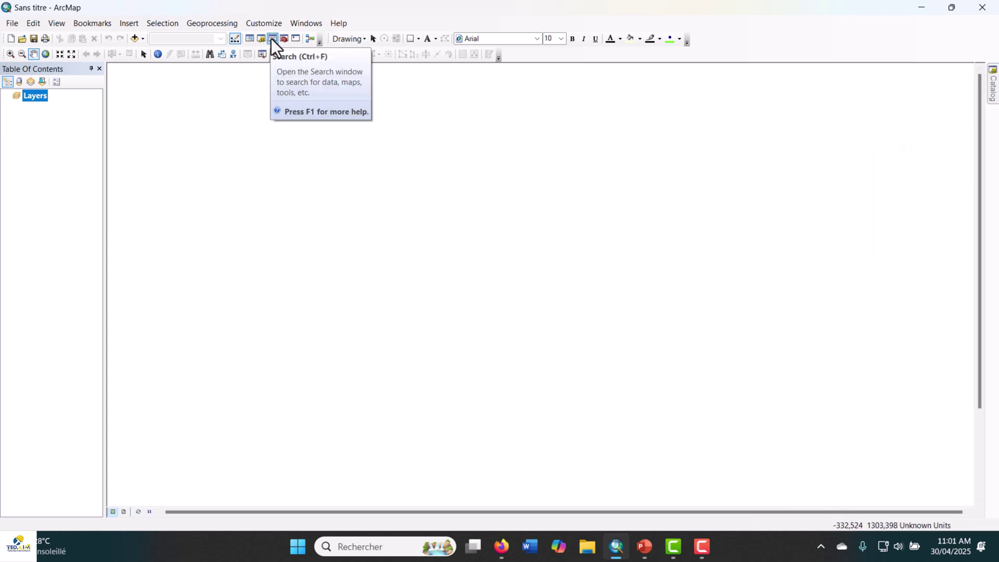
Step: Open the ArcToolbox window docked beside the map and set it to auto-hide
{"action": "left_click", "coordinate": [283, 39]}
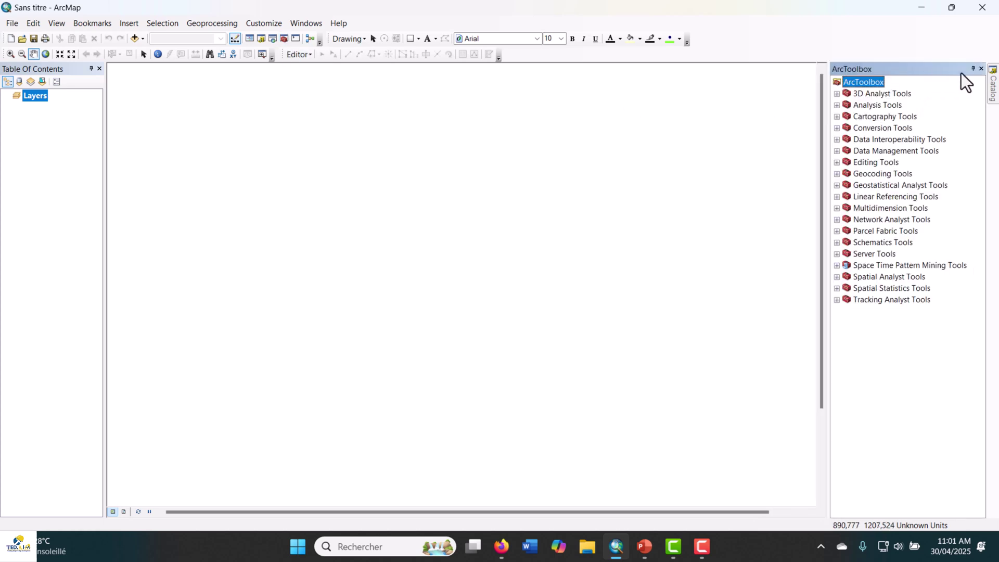
{"action": "left_click_drag", "start_coordinate": [966, 70], "coordinate": [970, 287]}
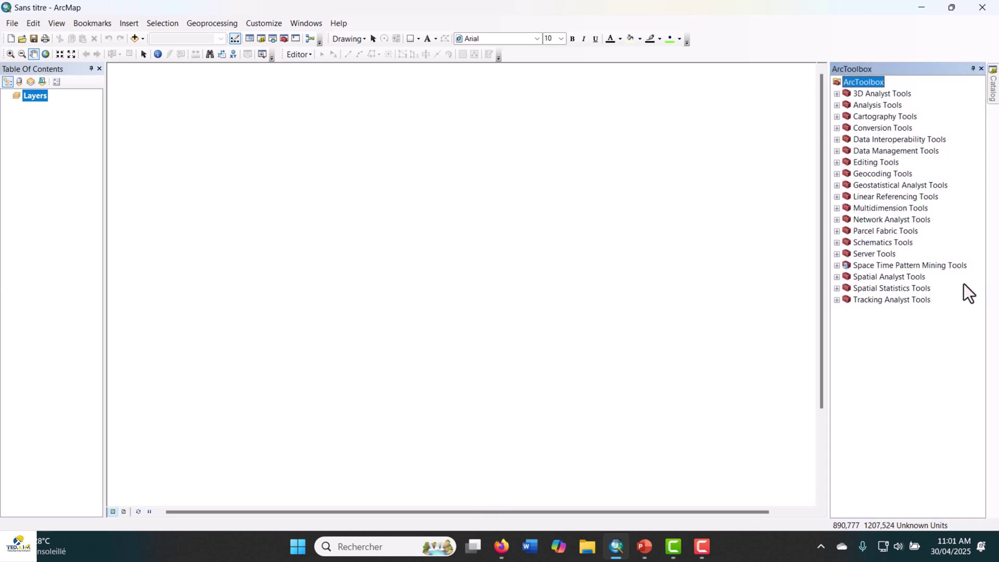
{"action": "left_click", "coordinate": [973, 69]}
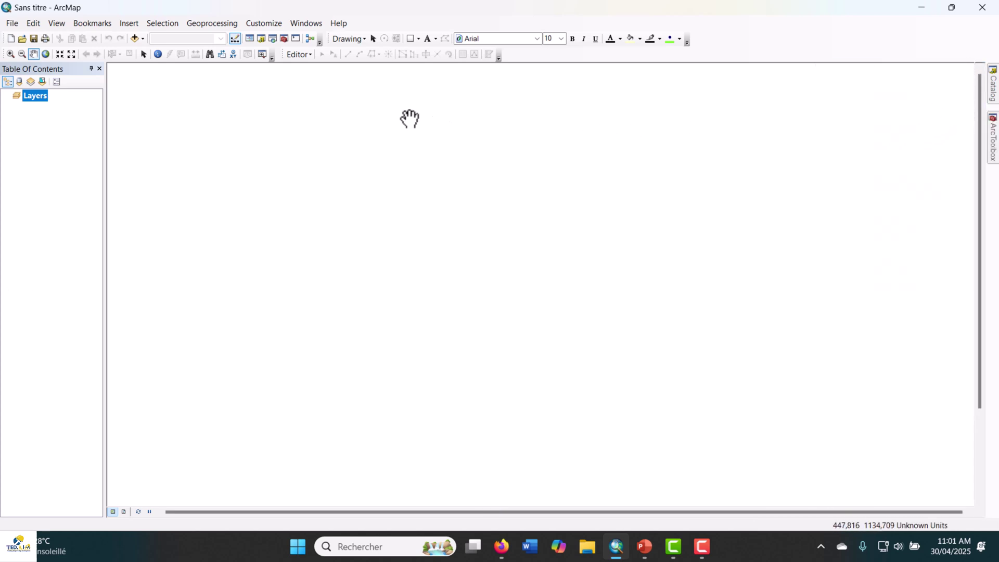
Step: Open the Search window docked beside the map and set it to auto-hide
{"action": "left_click", "coordinate": [273, 41]}
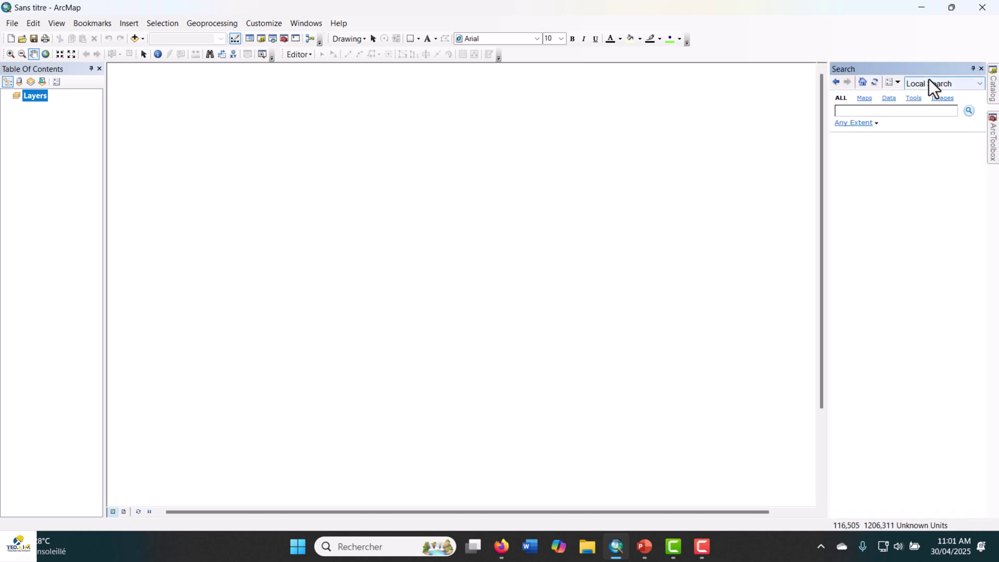
{"action": "left_click_drag", "start_coordinate": [933, 70], "coordinate": [971, 286]}
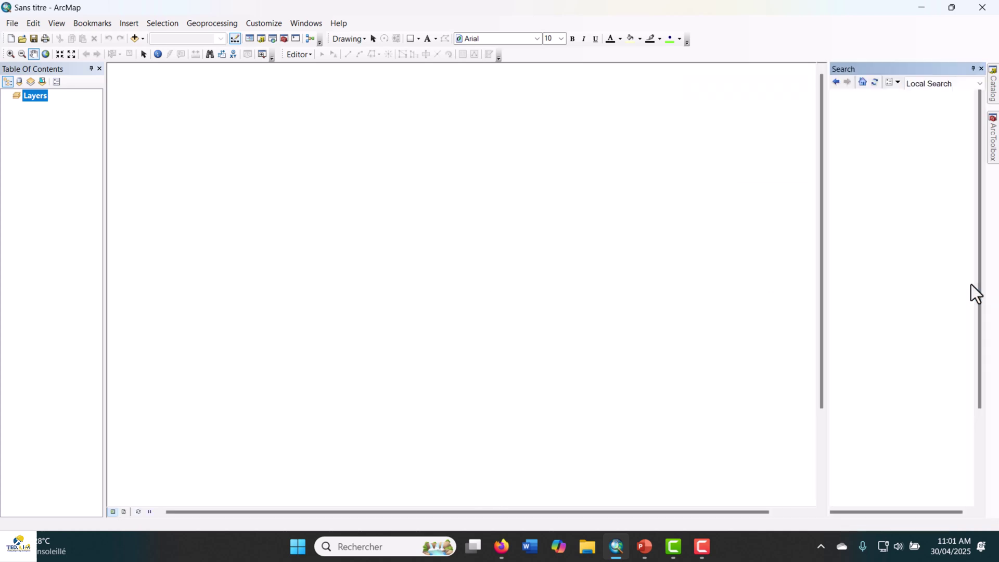
{"action": "left_click", "coordinate": [976, 69]}
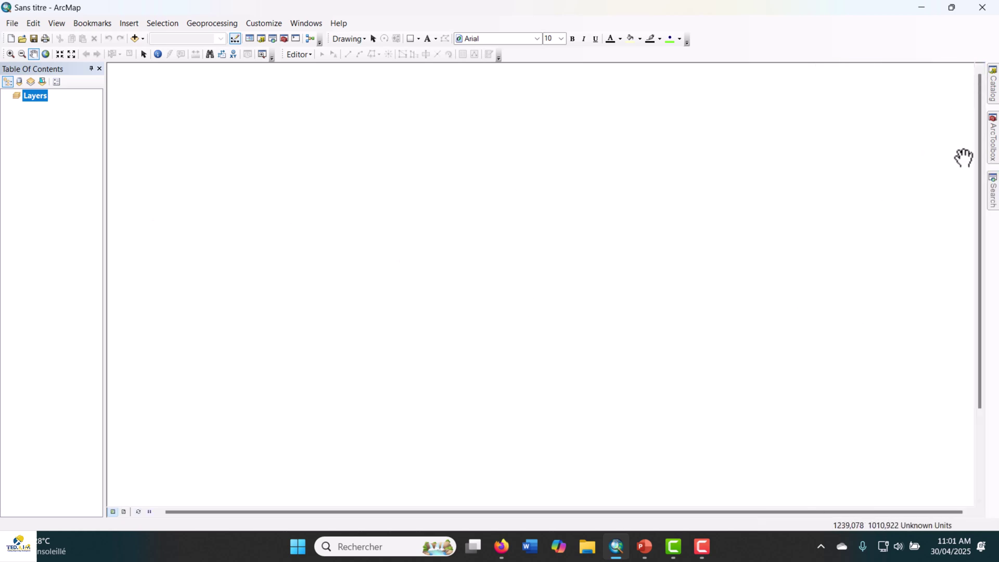
Step: Check the contents of the formation folder on the Windows desktop, close it and return to ArcMap
{"action": "left_click", "coordinate": [993, 88]}
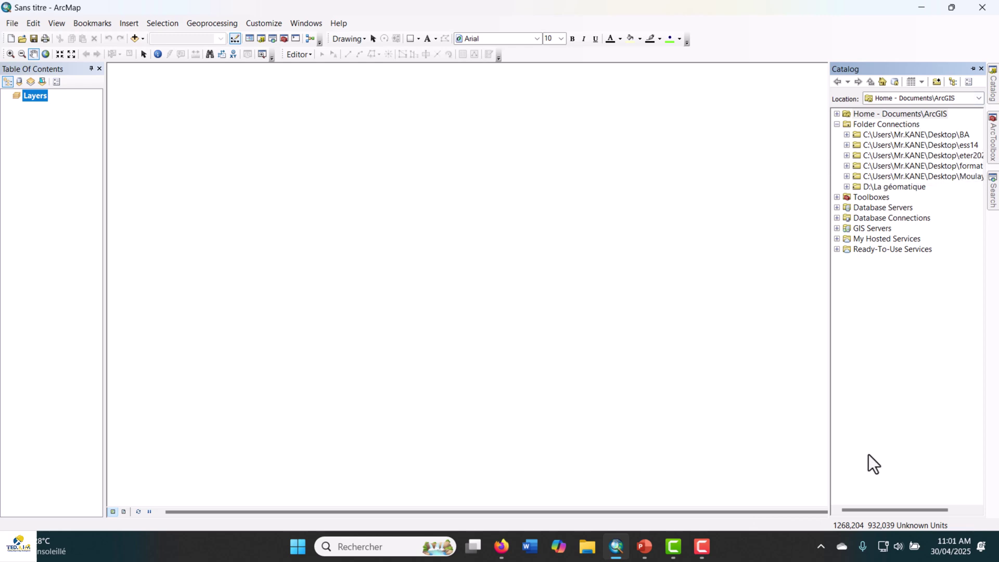
{"action": "left_click", "coordinate": [998, 550]}
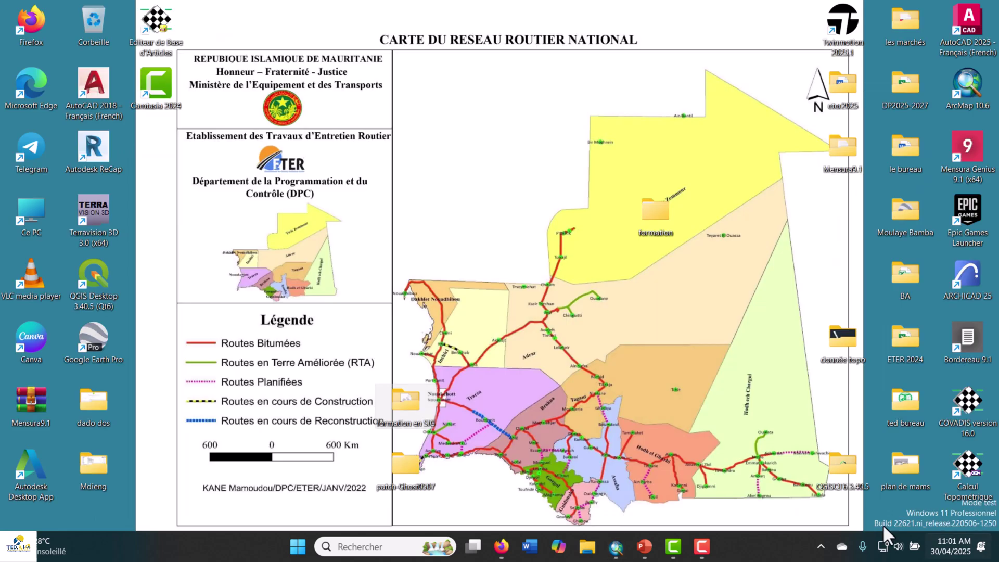
{"action": "double_click", "coordinate": [657, 211]}
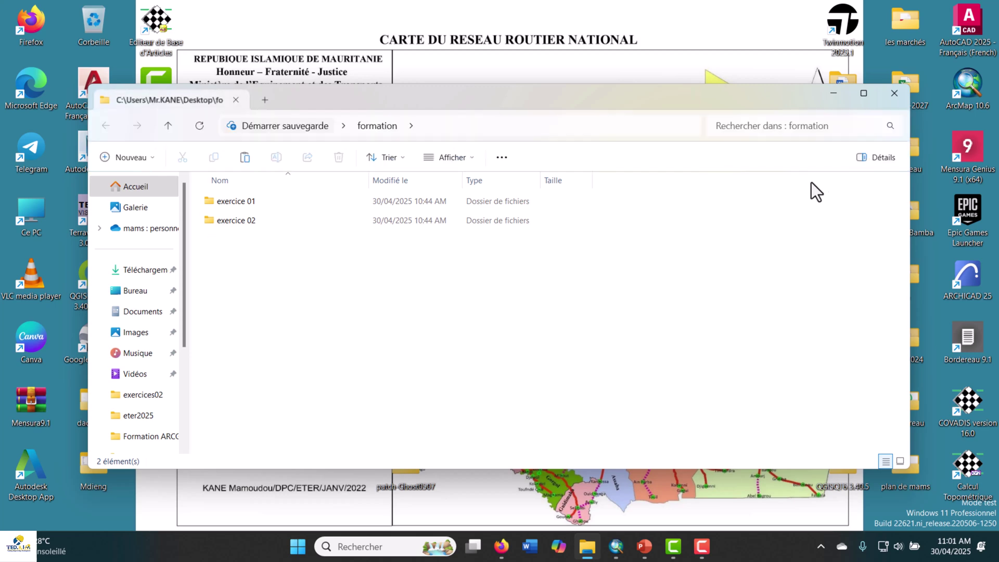
{"action": "left_click", "coordinate": [893, 93]}
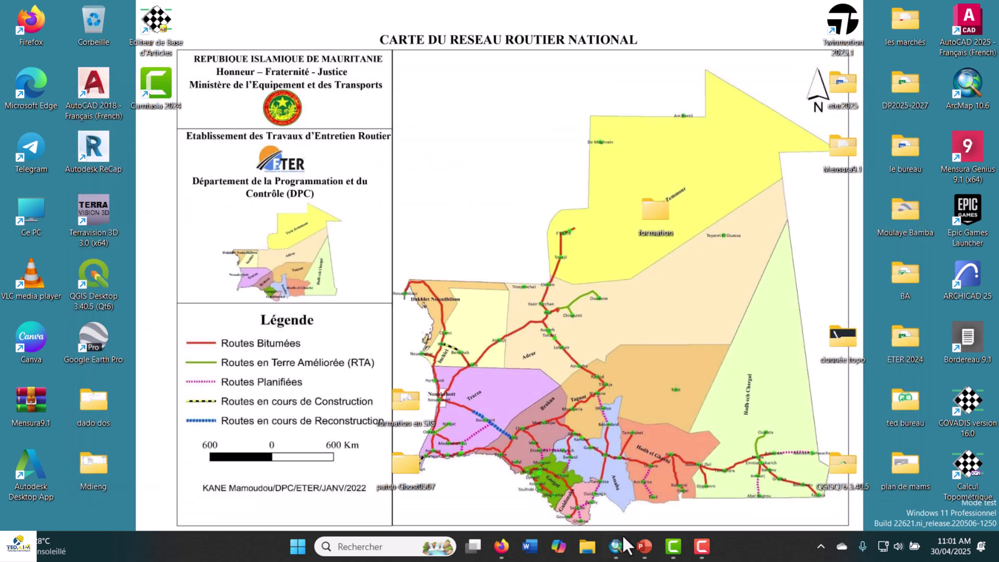
{"action": "left_click", "coordinate": [612, 551]}
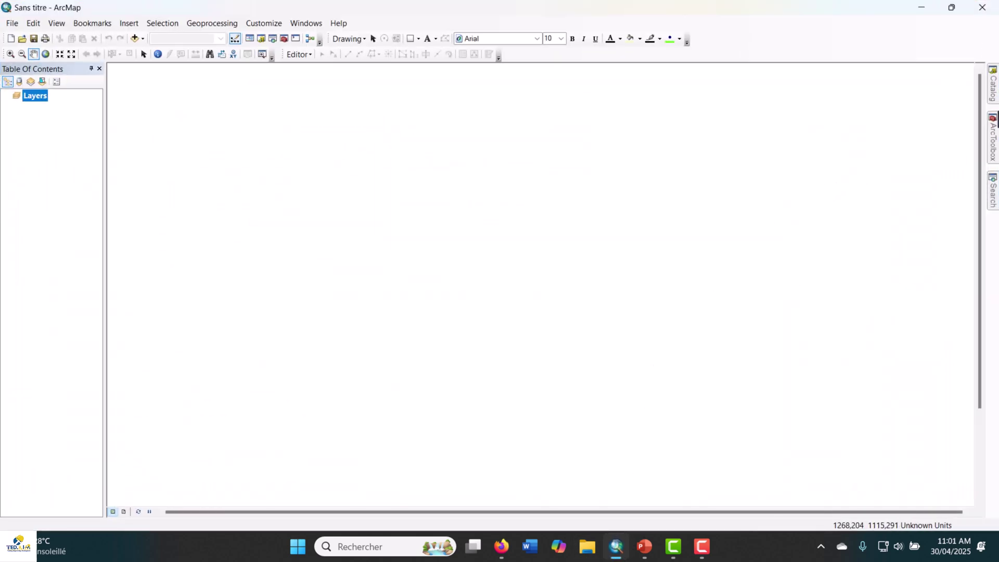
Step: Disconnect the D:\La géomatique folder and the desktop's formation en SIG folder from the Catalog's folder connections
{"action": "mouse_move", "coordinate": [996, 106]}
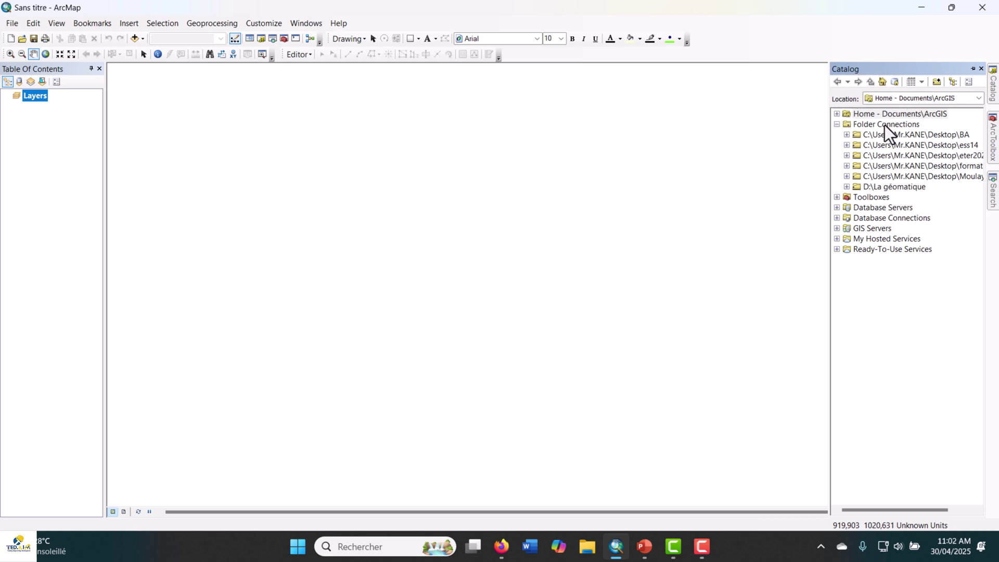
{"action": "right_click", "coordinate": [889, 180]}
{"action": "key", "text": "Escape"}
{"action": "right_click", "coordinate": [880, 188]}
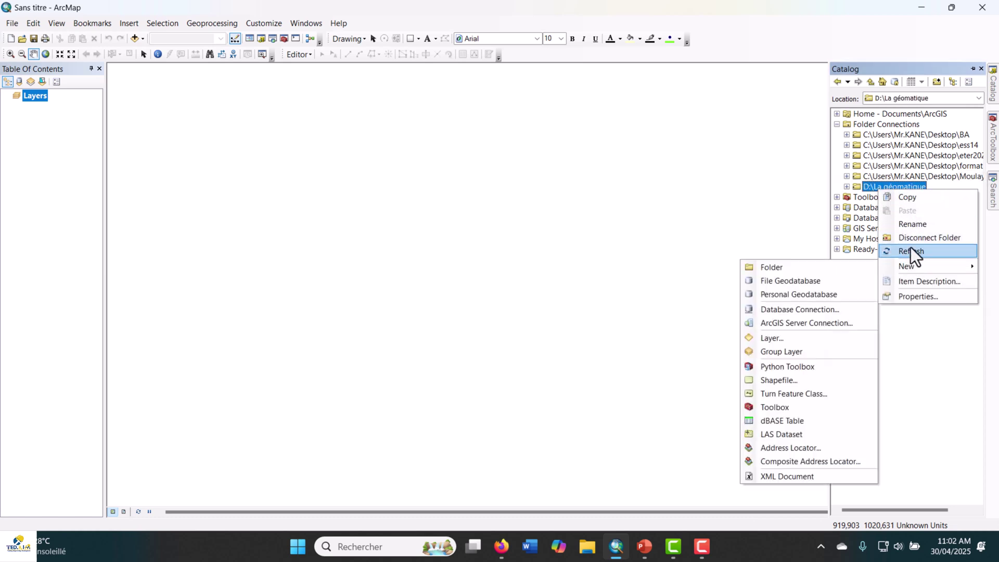
{"action": "left_click", "coordinate": [918, 237]}
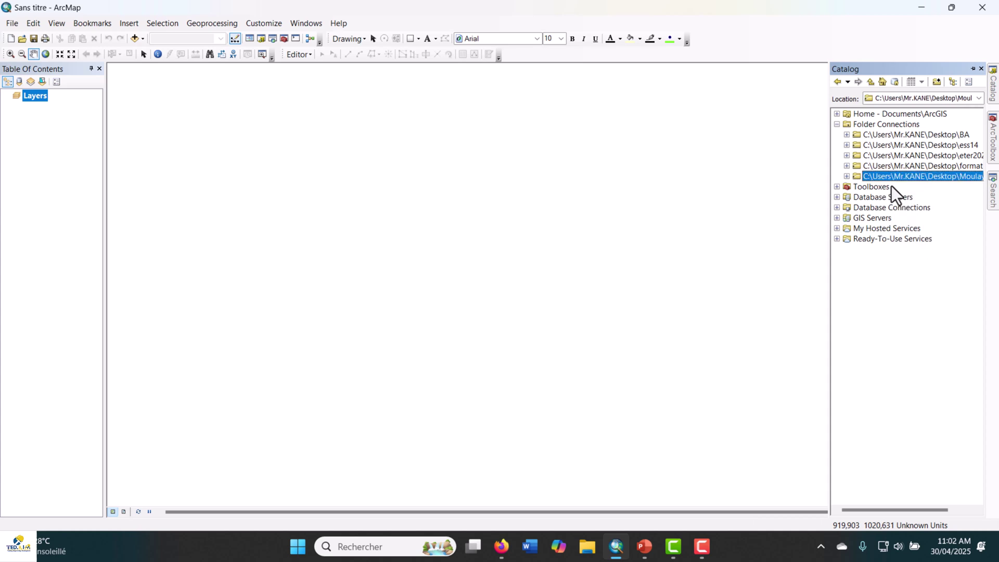
{"action": "right_click", "coordinate": [932, 166]}
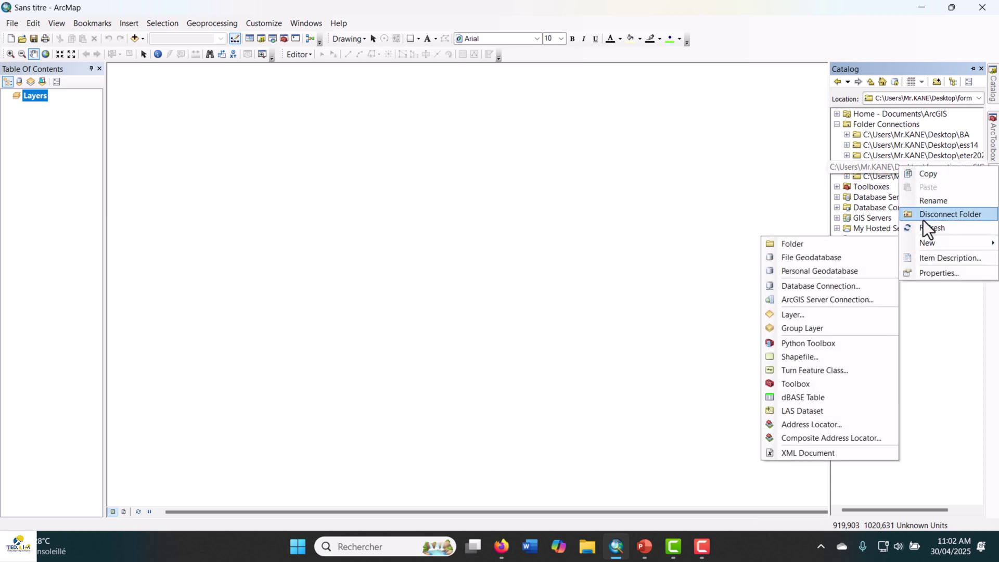
{"action": "left_click", "coordinate": [930, 213]}
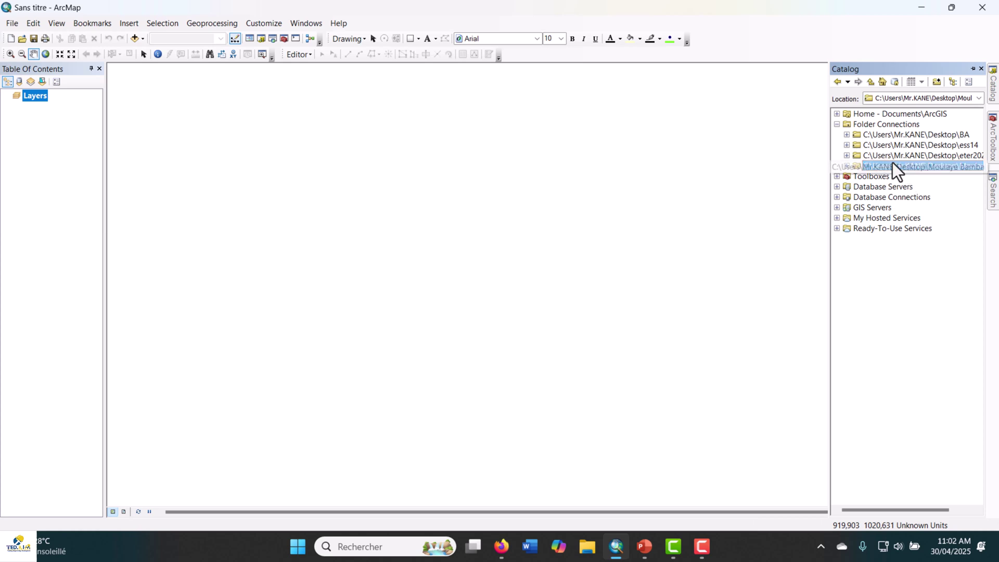
{"action": "left_click", "coordinate": [620, 211]}
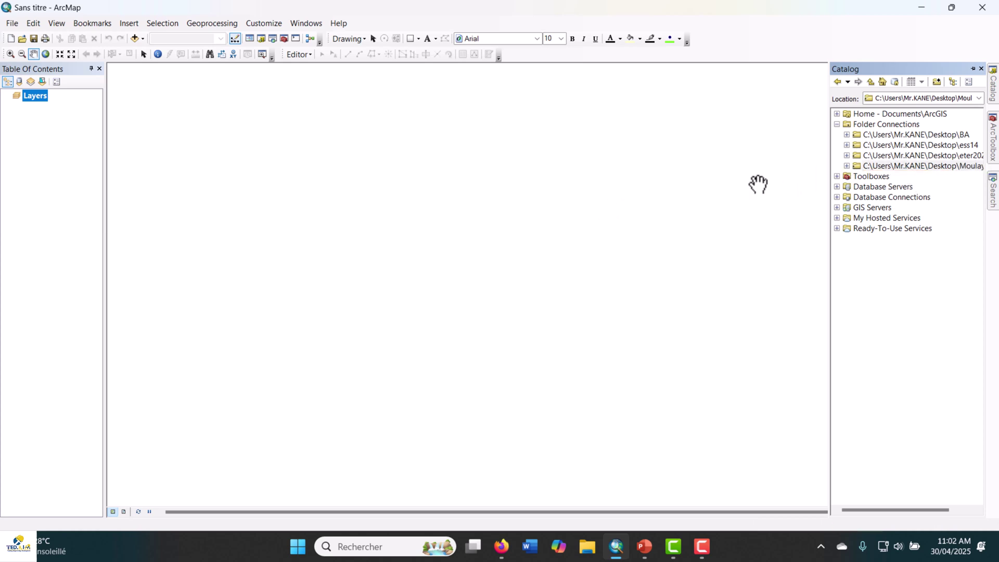
Step: Add a folder connection in the Catalog to the formation folder on the desktop
{"action": "left_click", "coordinate": [942, 86]}
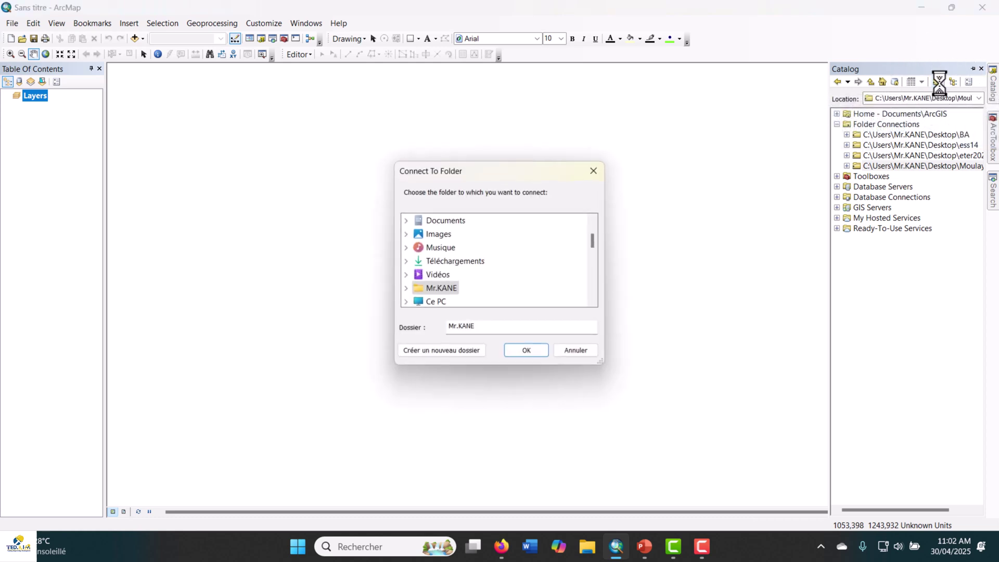
{"action": "scroll", "coordinate": [461, 251], "scroll_direction": "down", "scroll_amount": 1}
{"action": "scroll", "coordinate": [462, 251], "scroll_direction": "down", "scroll_amount": 10}
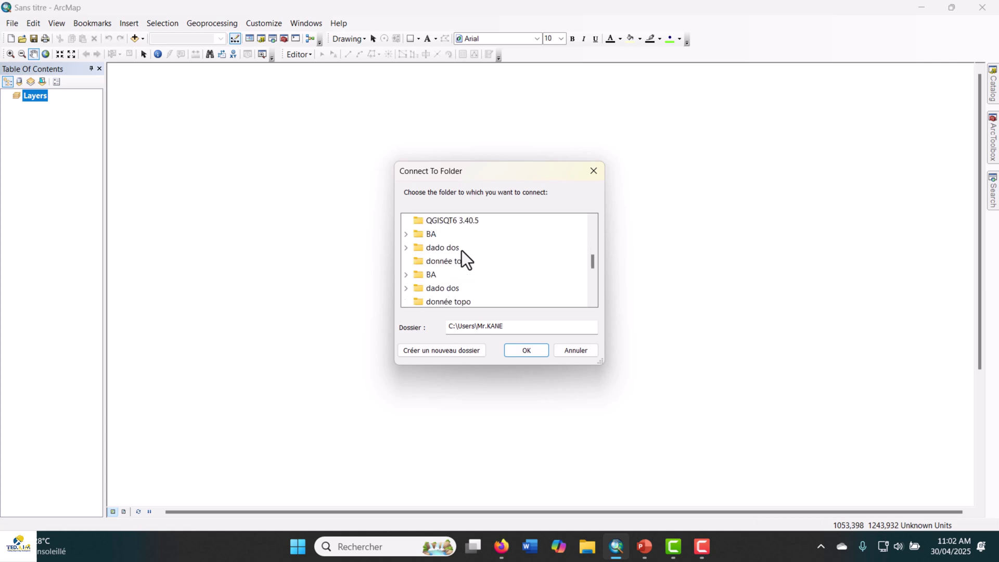
{"action": "scroll", "coordinate": [455, 284], "scroll_direction": "up", "scroll_amount": 10}
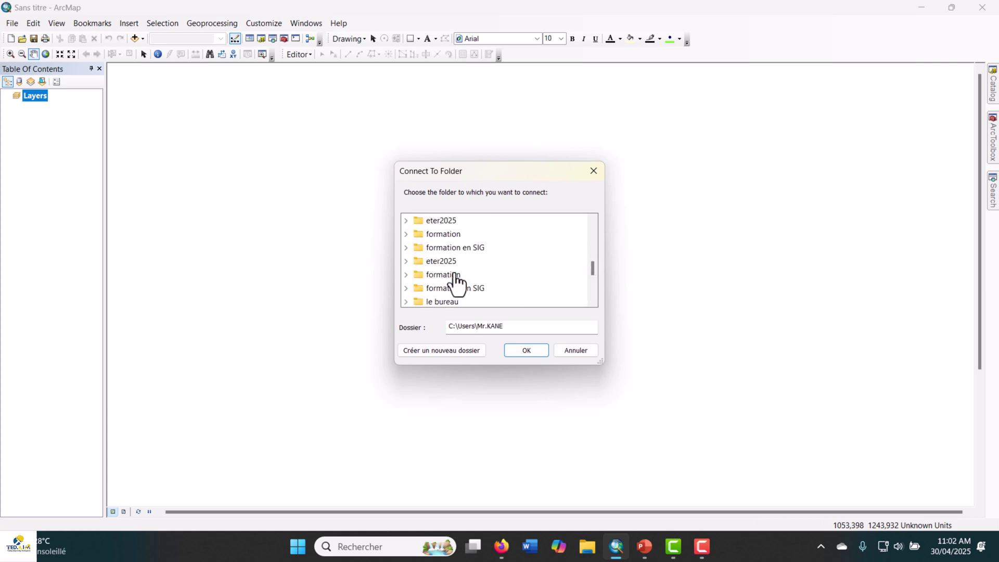
{"action": "scroll", "coordinate": [449, 277], "scroll_direction": "down", "scroll_amount": 1}
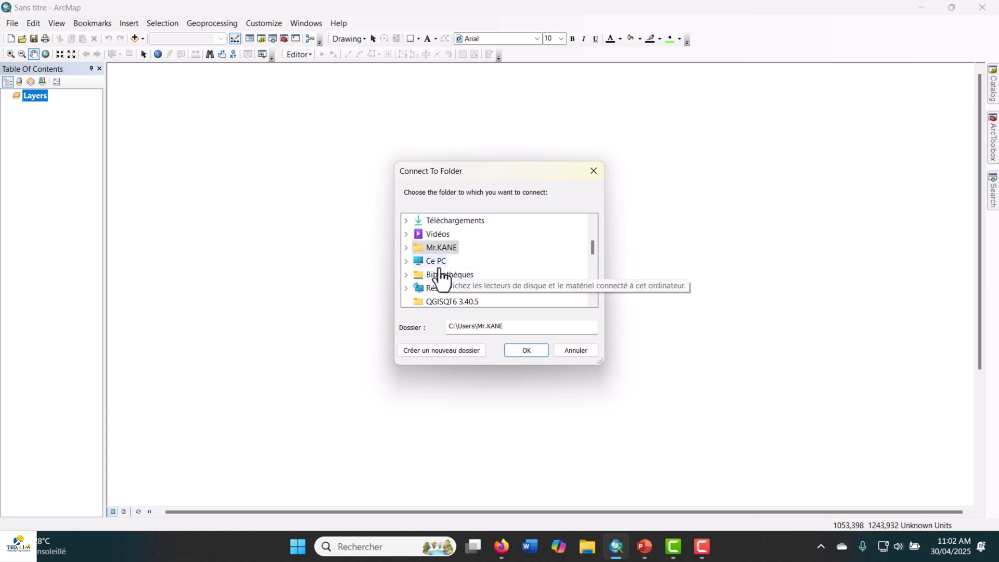
{"action": "double_click", "coordinate": [445, 262]}
{"action": "scroll", "coordinate": [444, 270], "scroll_direction": "down", "scroll_amount": 1}
{"action": "scroll", "coordinate": [445, 278], "scroll_direction": "down", "scroll_amount": 5}
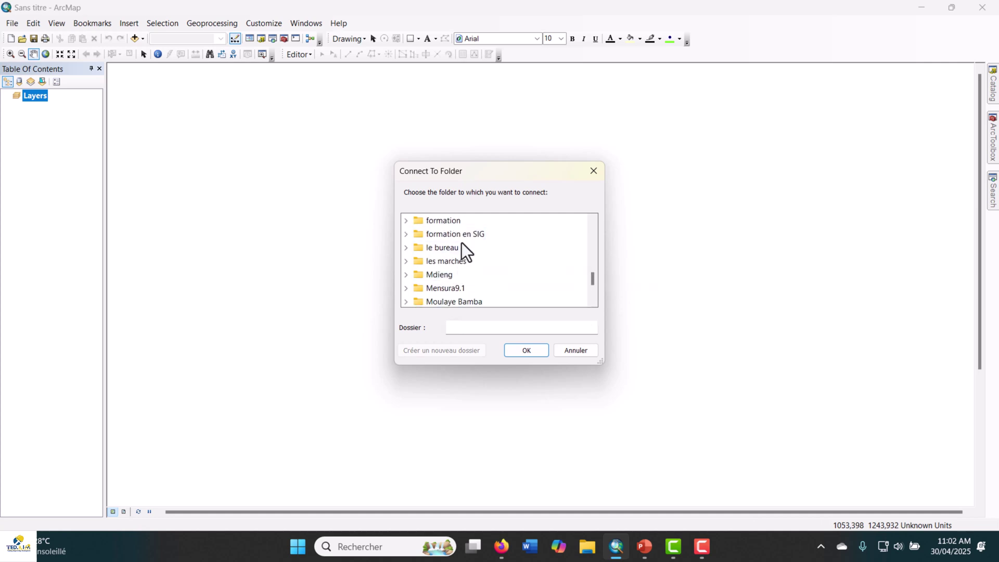
{"action": "scroll", "coordinate": [458, 243], "scroll_direction": "up", "scroll_amount": 1}
{"action": "left_click", "coordinate": [445, 261]}
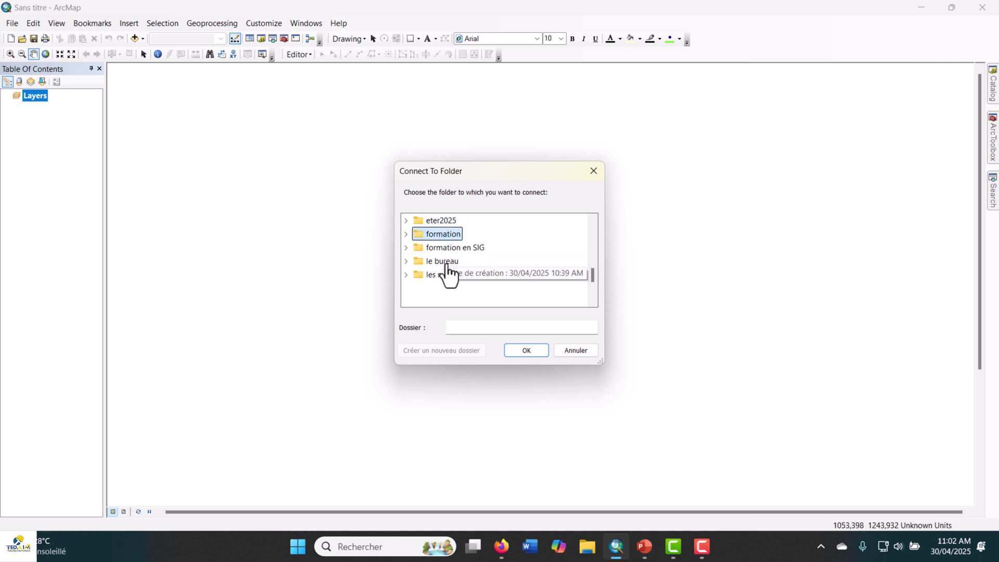
{"action": "left_click", "coordinate": [524, 350]}
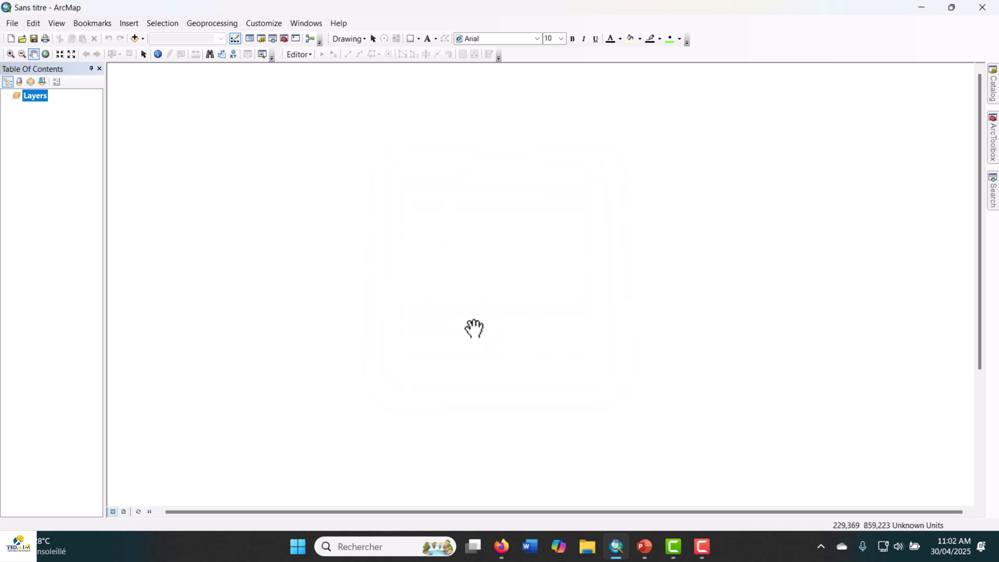
Step: Expand the desktop formation folder connection in the Catalog to list its exercise subfolders
{"action": "left_click", "coordinate": [992, 97]}
{"action": "left_click_drag", "start_coordinate": [903, 509], "coordinate": [878, 509]}
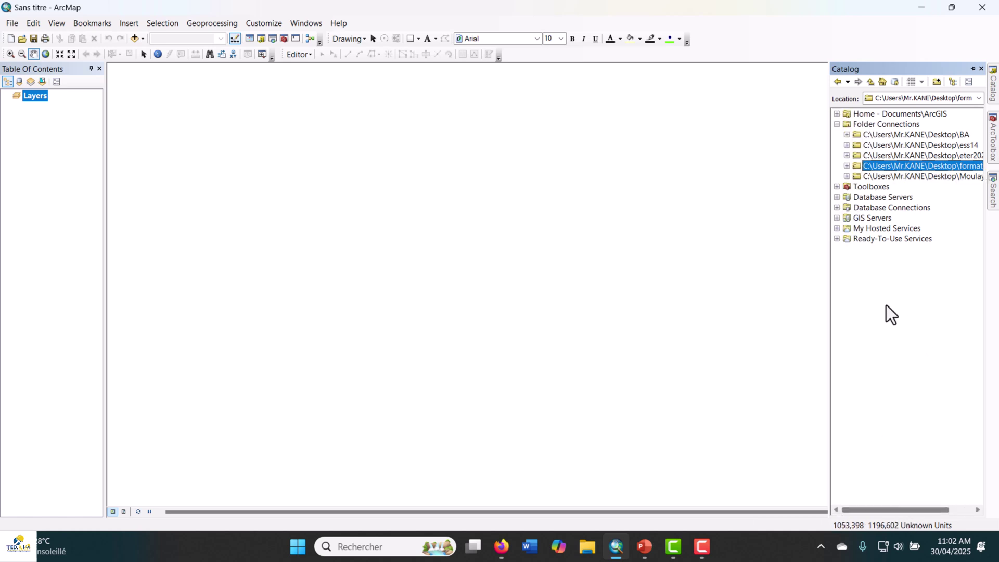
{"action": "left_click", "coordinate": [847, 166]}
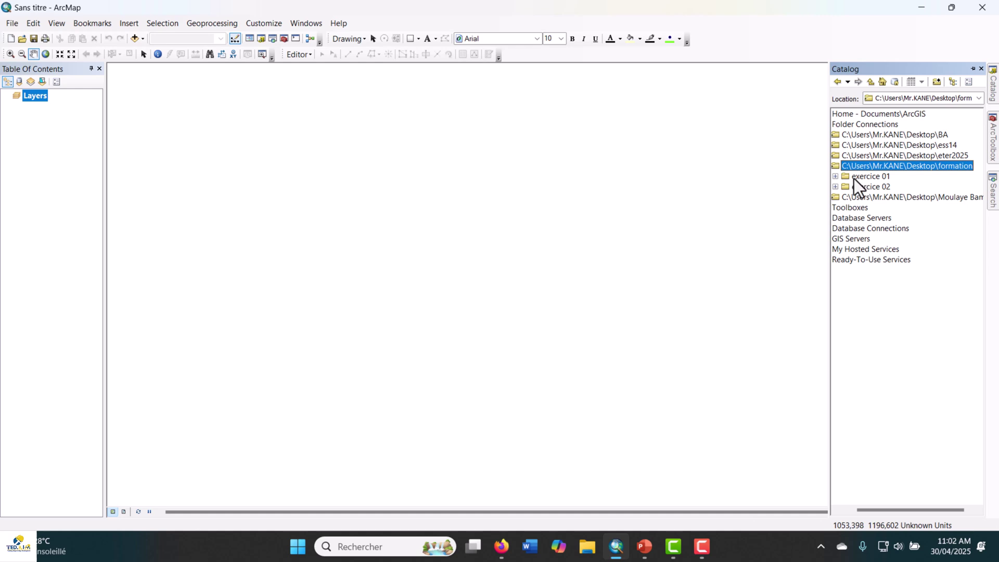
Step: Compare the formation folder's contents on the Windows desktop with its listing in the ArcMap Catalog
{"action": "key", "text": "super+d"}
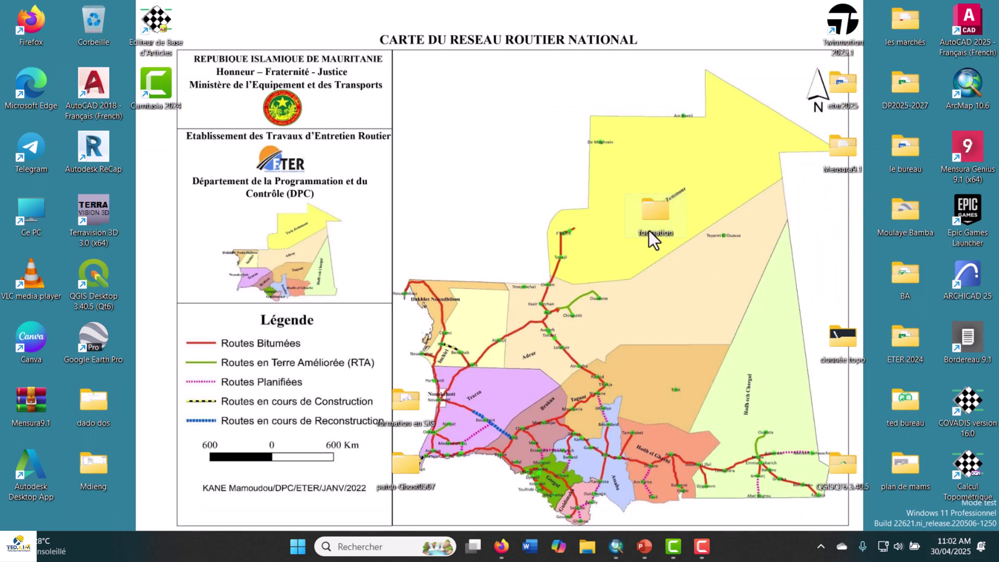
{"action": "double_click", "coordinate": [650, 232]}
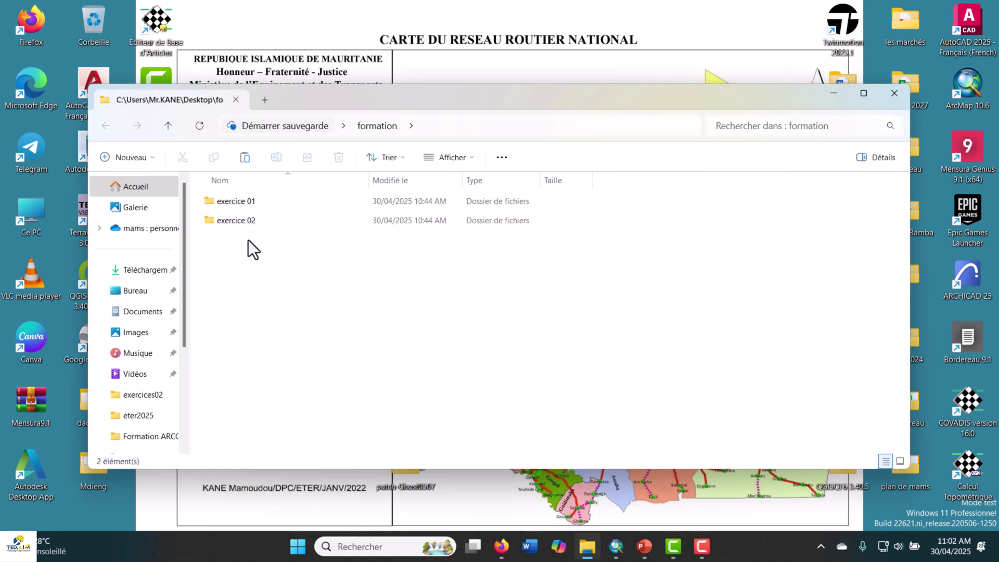
{"action": "left_click", "coordinate": [864, 97]}
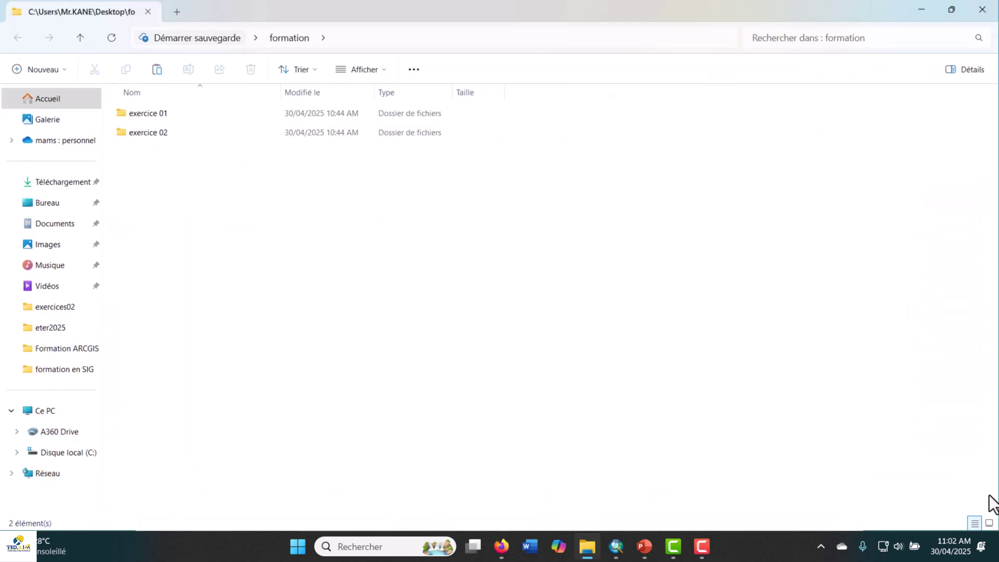
{"action": "left_click", "coordinate": [922, 9]}
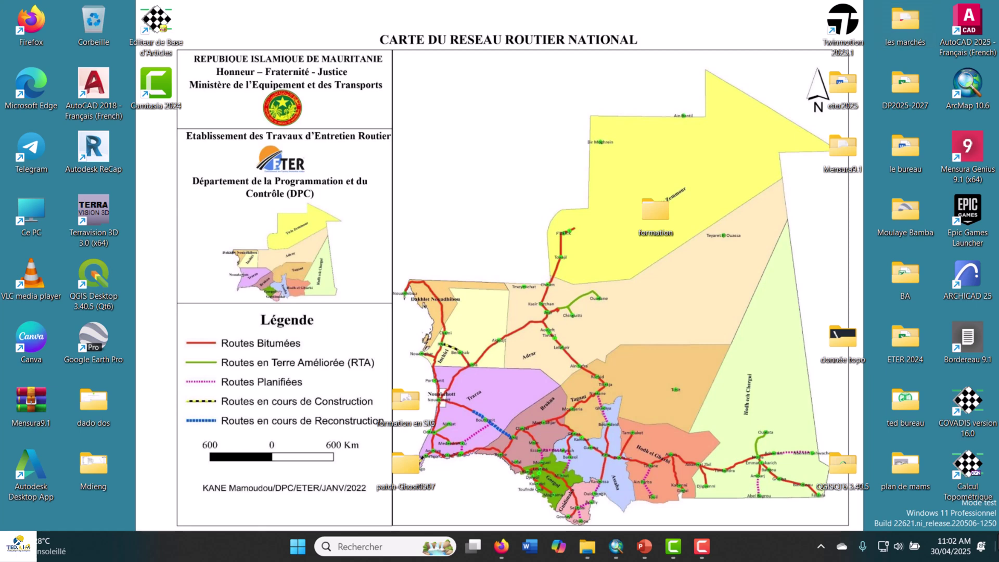
{"action": "left_click", "coordinate": [616, 547]}
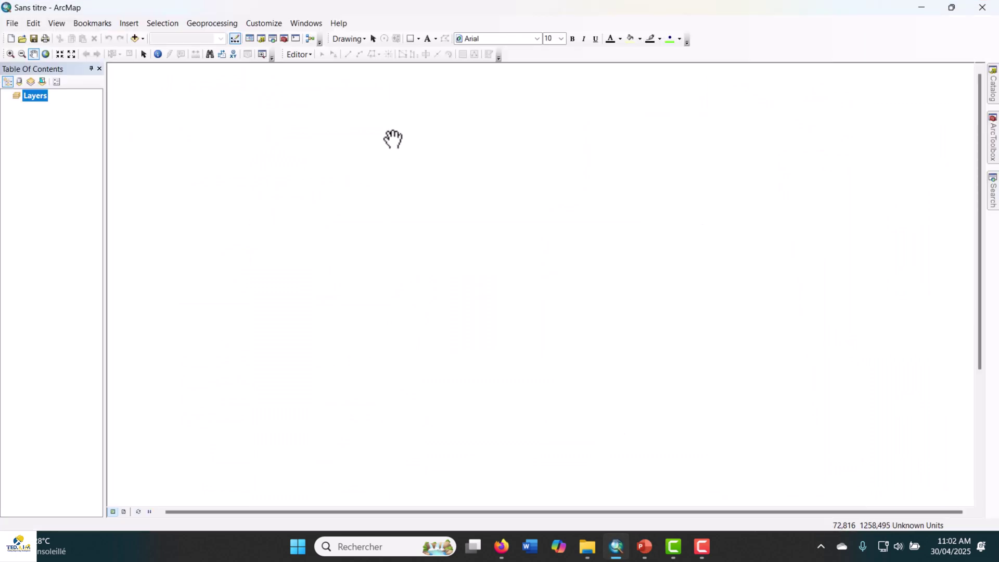
{"action": "left_click", "coordinate": [994, 83]}
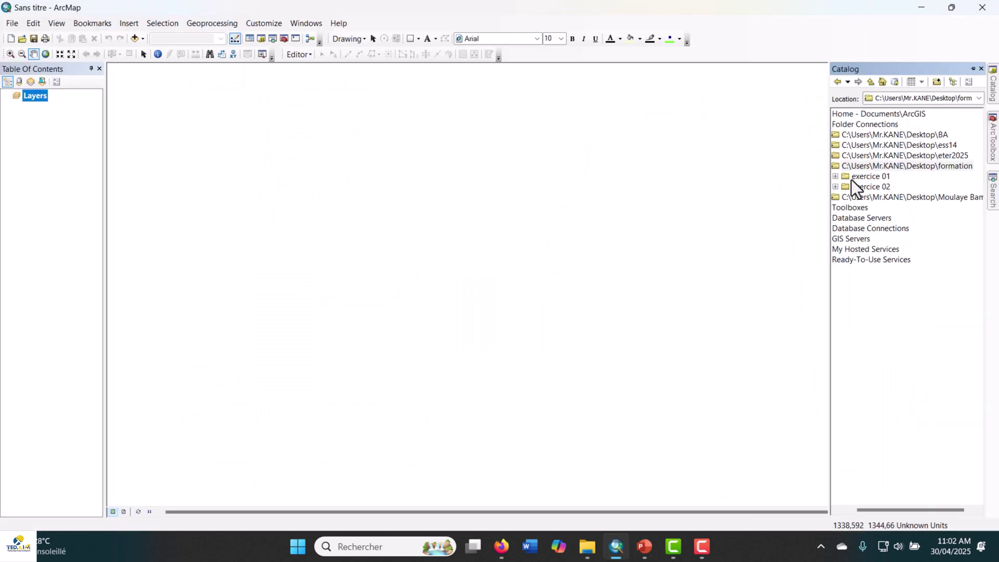
{"action": "left_click_drag", "start_coordinate": [870, 511], "coordinate": [843, 510]}
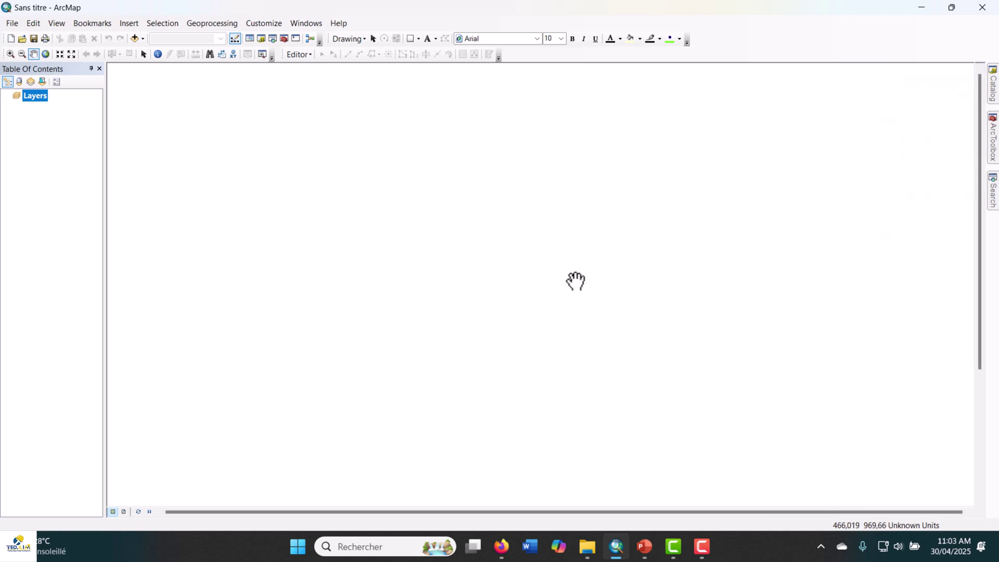
{"action": "right_click", "coordinate": [37, 98]}
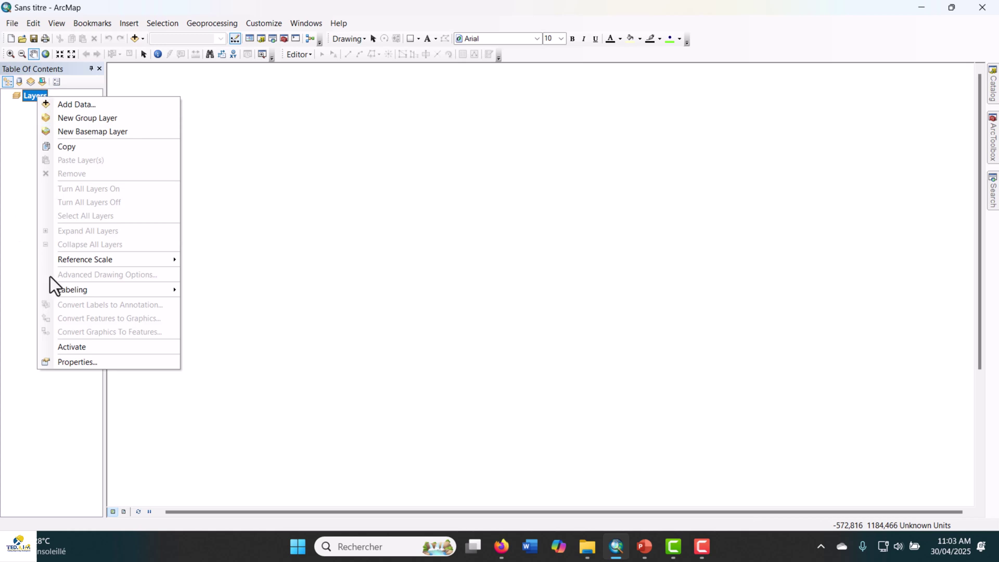
{"action": "left_click", "coordinate": [79, 363]}
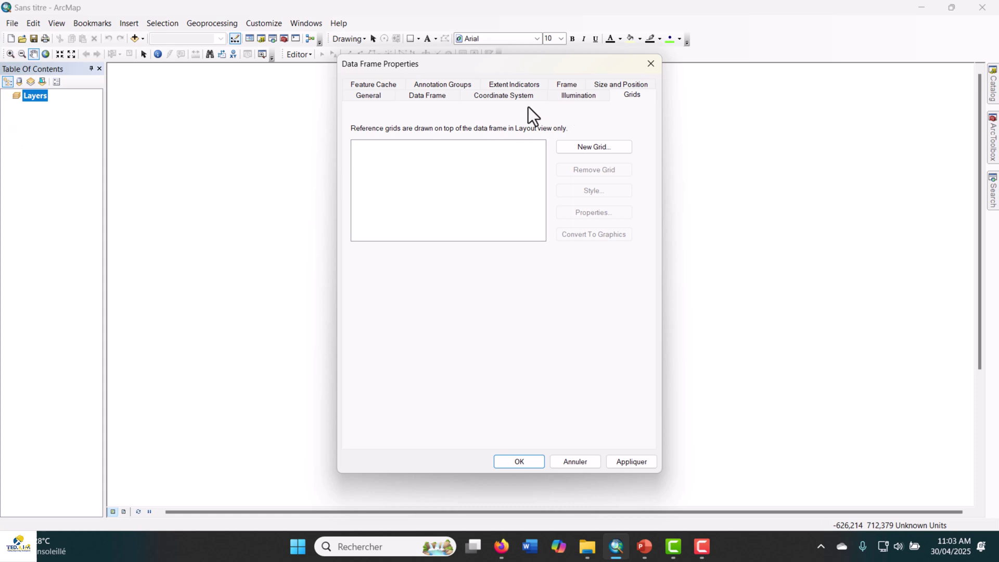
{"action": "left_click", "coordinate": [651, 64]}
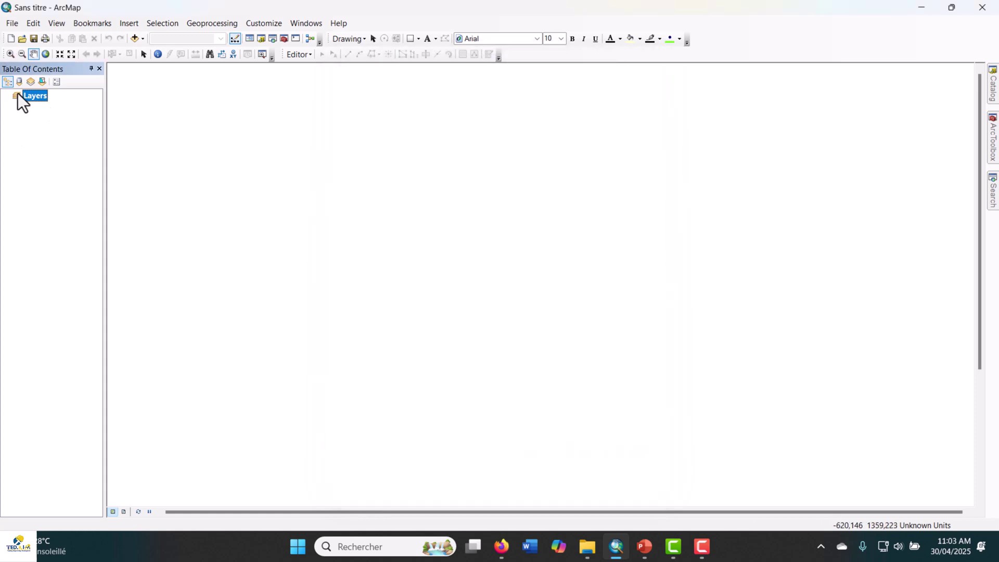
Step: Open the Layers data frame's coordinate system settings and expand the projected UTM systems down to WGS 1984
{"action": "right_click", "coordinate": [40, 95]}
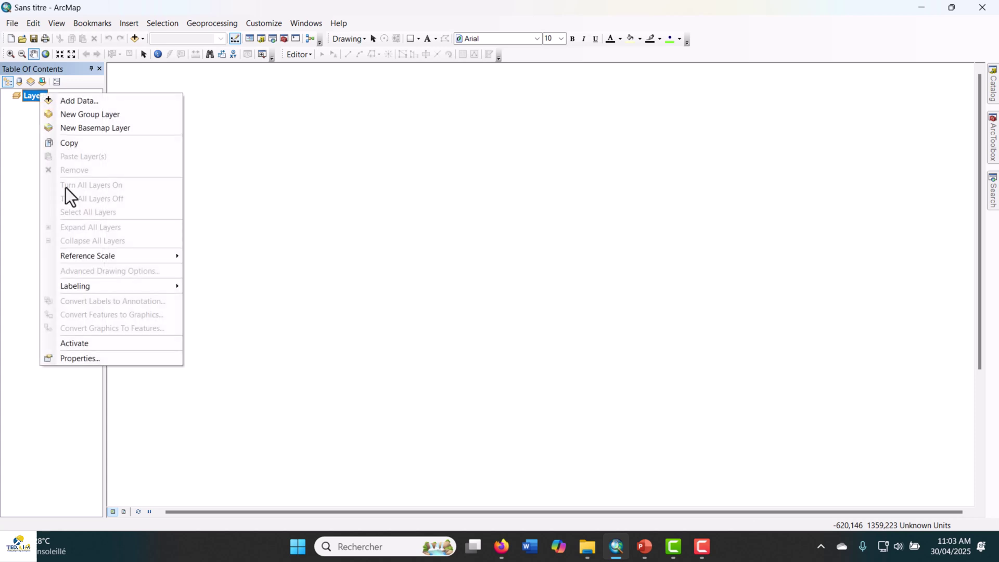
{"action": "left_click", "coordinate": [71, 359]}
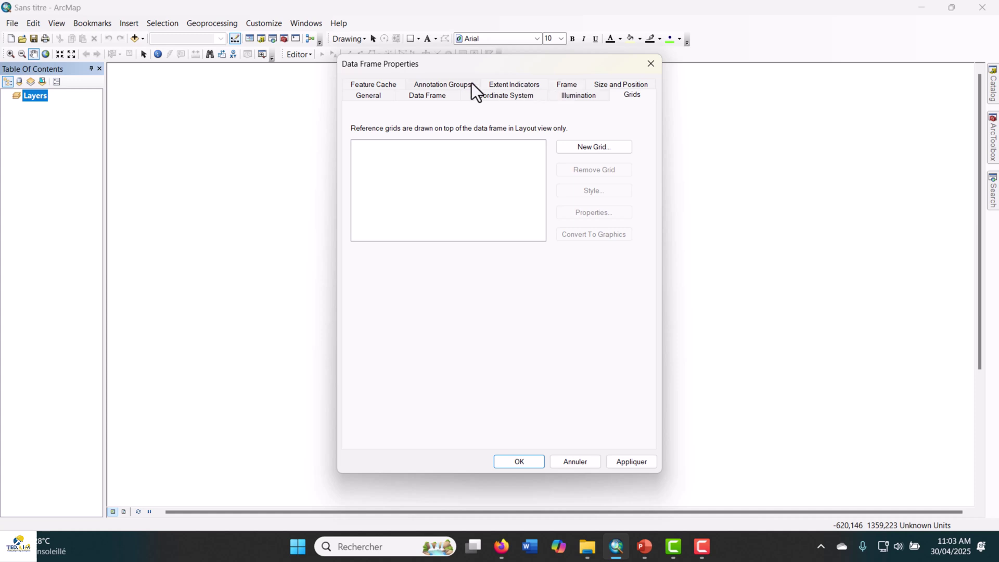
{"action": "left_click", "coordinate": [481, 102]}
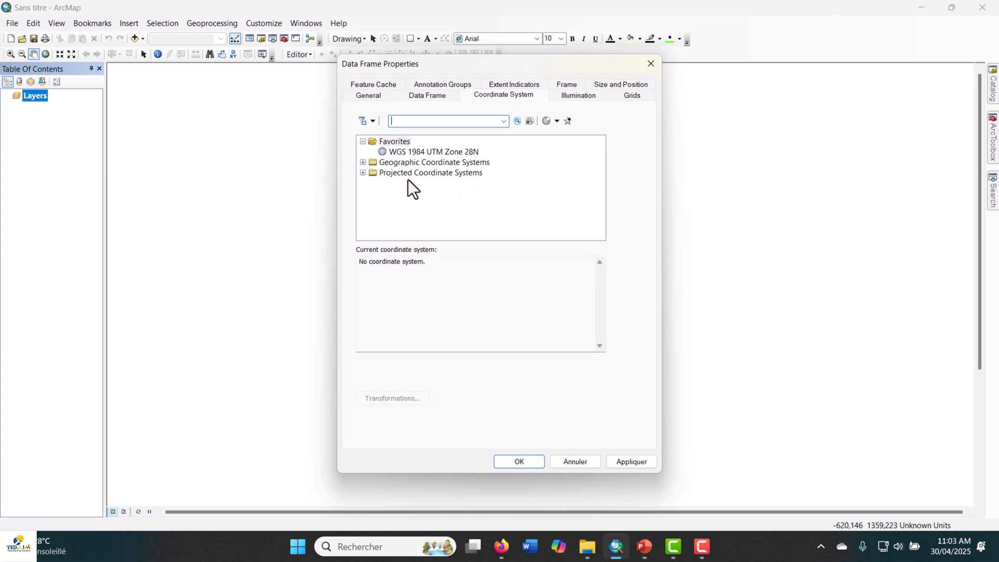
{"action": "left_click", "coordinate": [363, 173]}
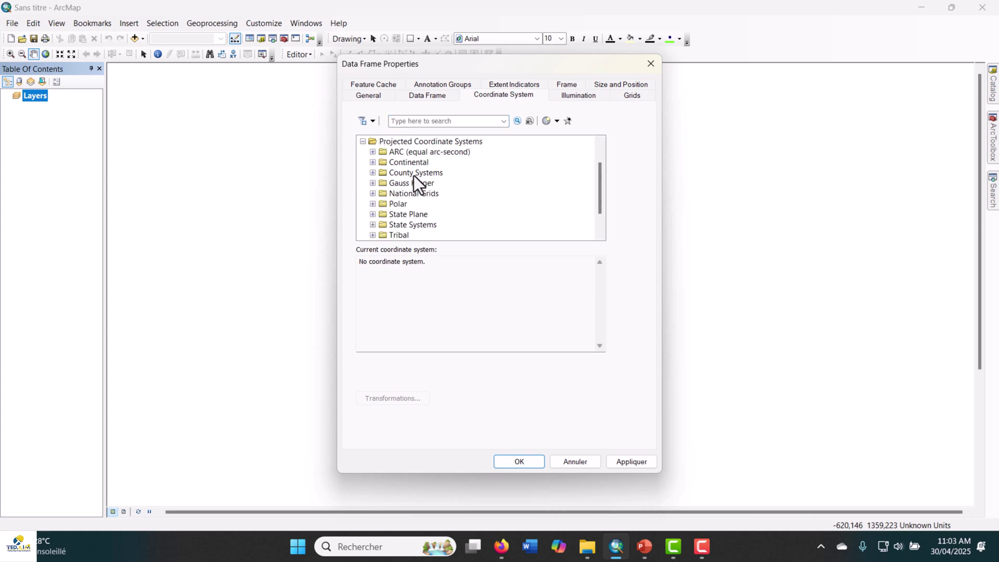
{"action": "scroll", "coordinate": [415, 179], "scroll_direction": "down", "scroll_amount": 1}
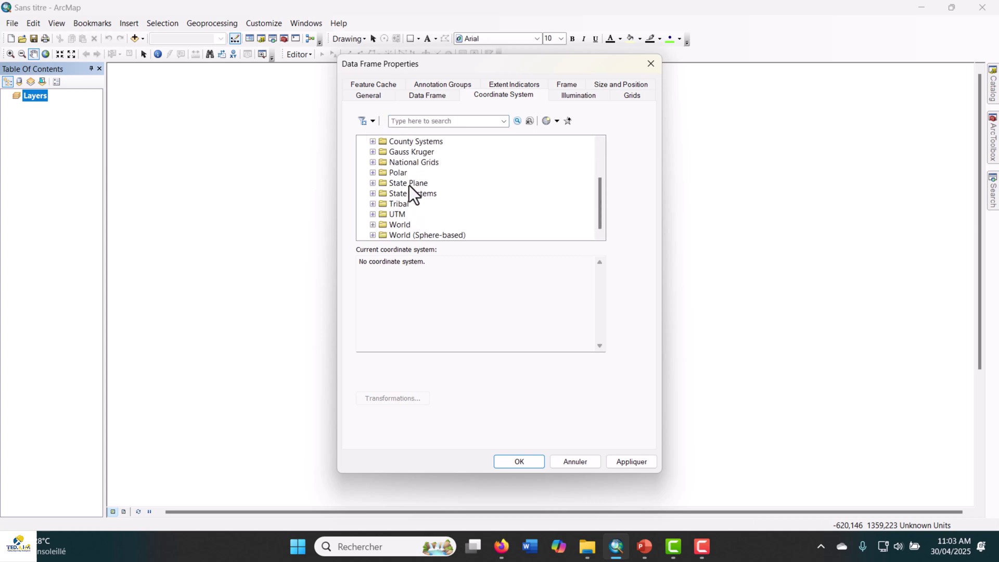
{"action": "left_click", "coordinate": [374, 218]}
{"action": "scroll", "coordinate": [412, 199], "scroll_direction": "down", "scroll_amount": 3}
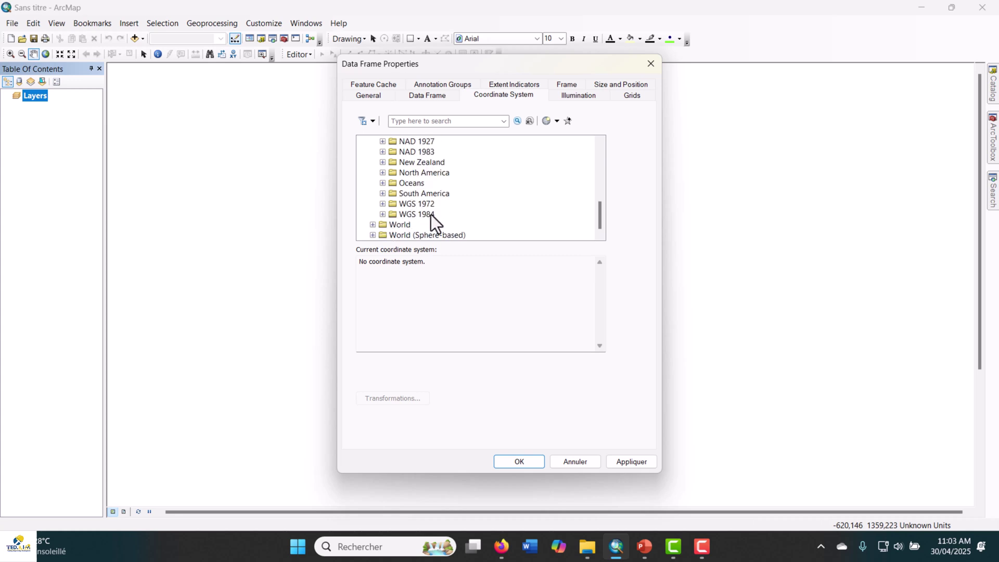
{"action": "left_click", "coordinate": [383, 214]}
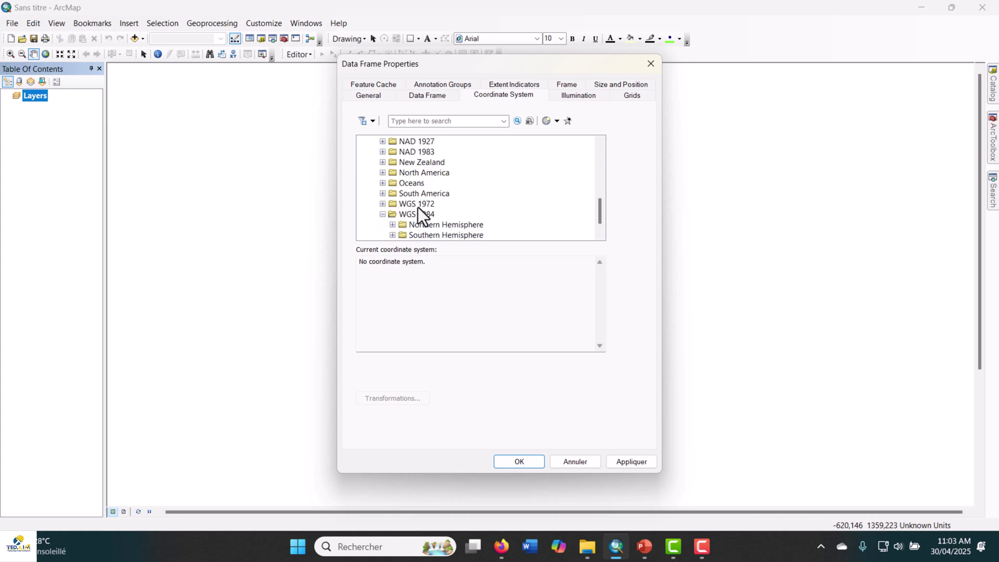
Step: Assign the Northern Hemisphere system WGS 1984 UTM Zone 28N to the data frame and confirm the properties
{"action": "scroll", "coordinate": [424, 208], "scroll_direction": "down", "scroll_amount": 1}
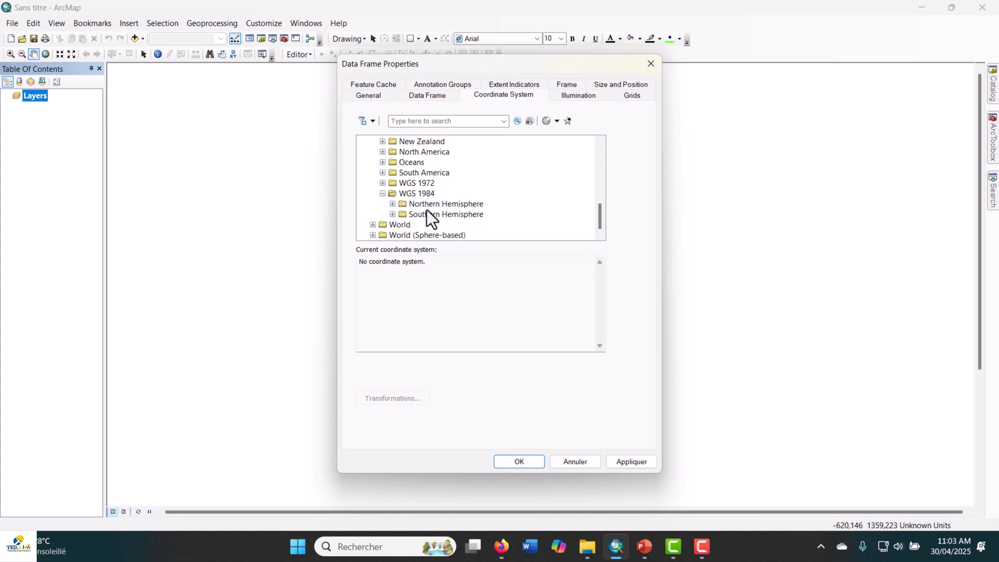
{"action": "left_click", "coordinate": [392, 207]}
{"action": "scroll", "coordinate": [466, 185], "scroll_direction": "down", "scroll_amount": 15}
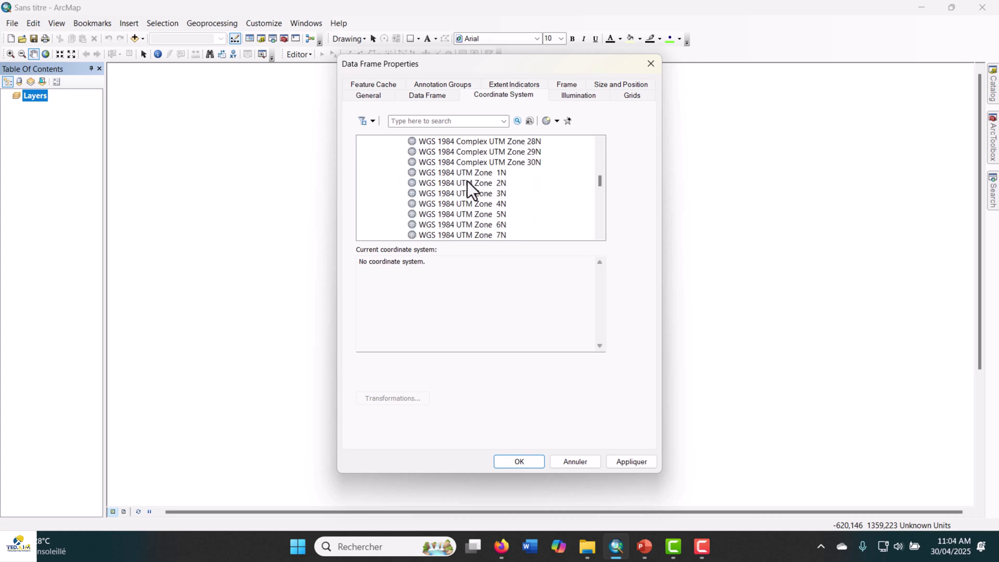
{"action": "scroll", "coordinate": [472, 193], "scroll_direction": "down", "scroll_amount": 6}
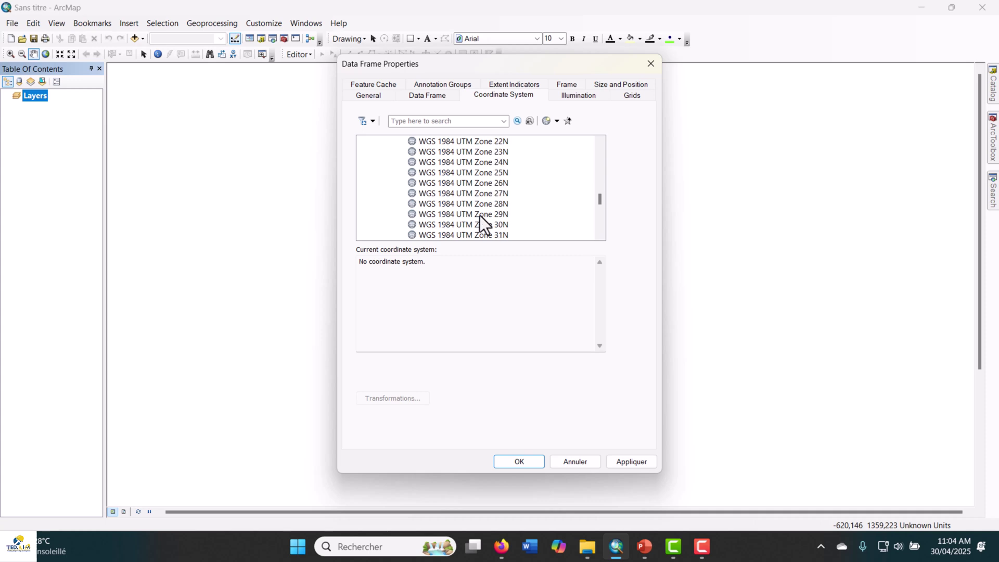
{"action": "left_click", "coordinate": [425, 206]}
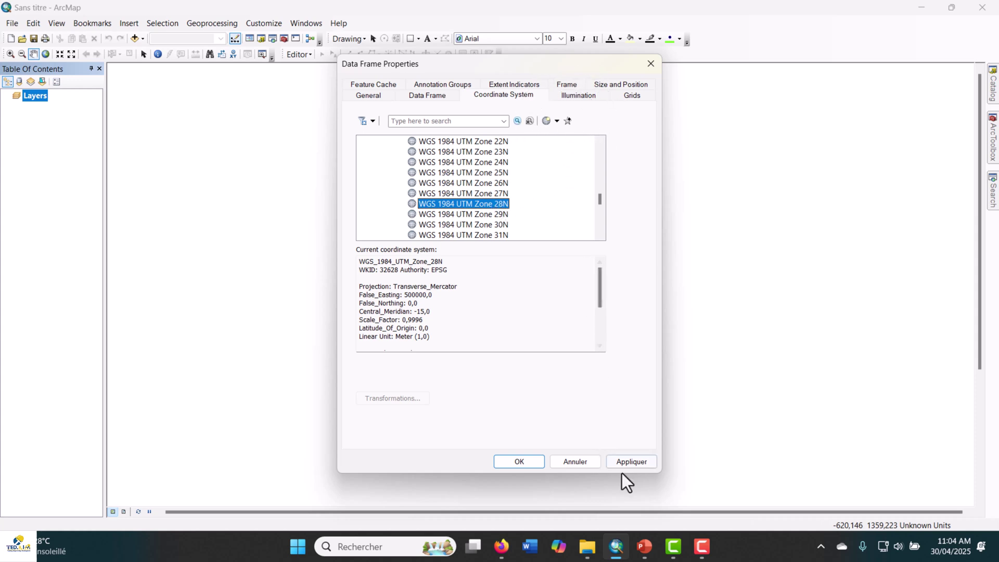
{"action": "left_click", "coordinate": [631, 462]}
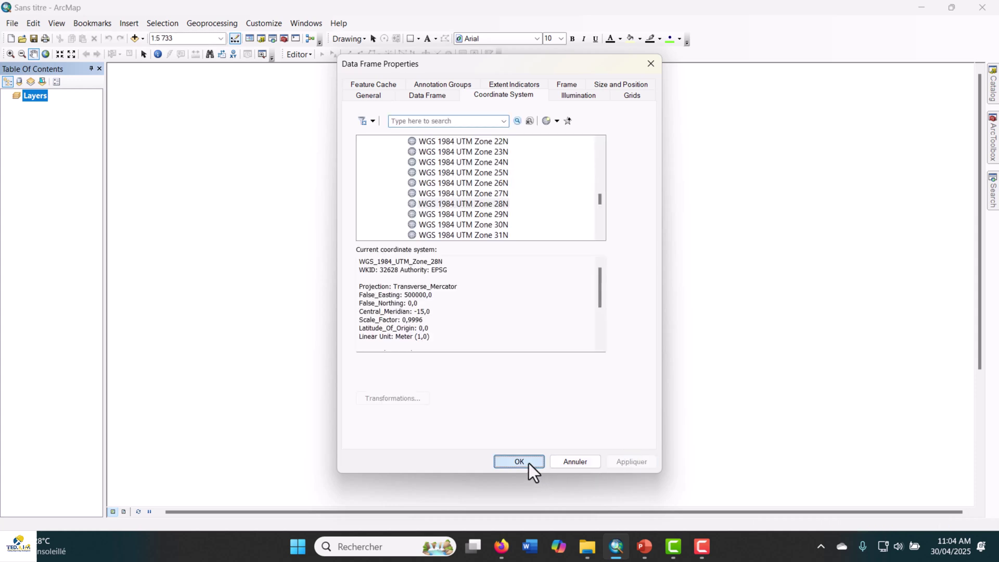
{"action": "left_click", "coordinate": [529, 464]}
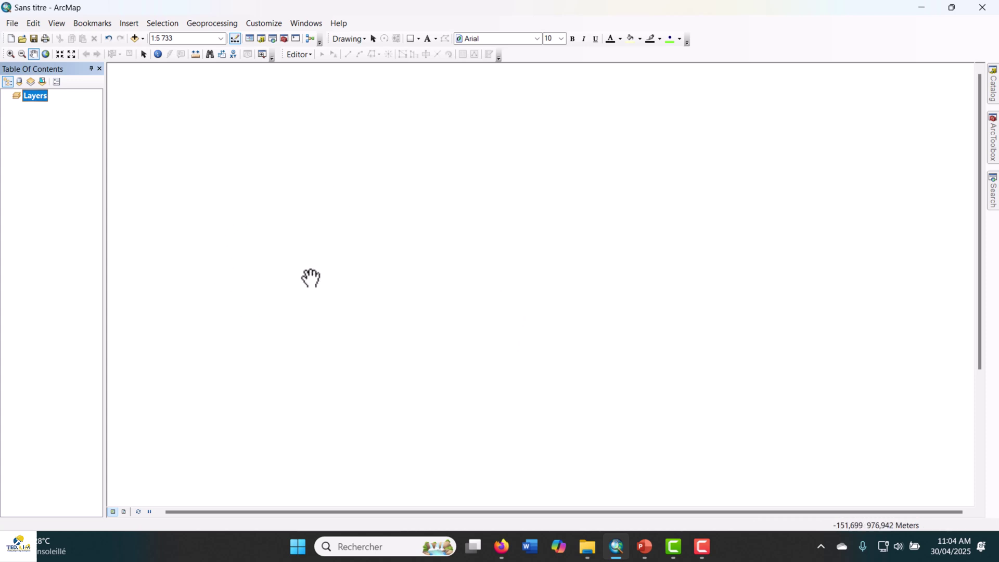
Step: Add the Adm.shp shapefile from the Administration folder of exercice 01 to the map
{"action": "left_click", "coordinate": [993, 86]}
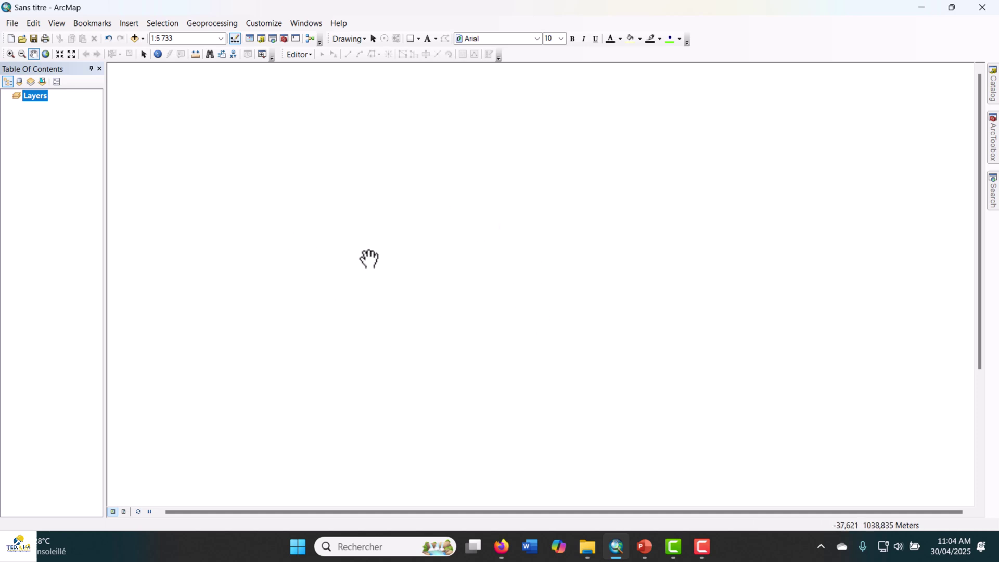
{"action": "left_click", "coordinate": [994, 97]}
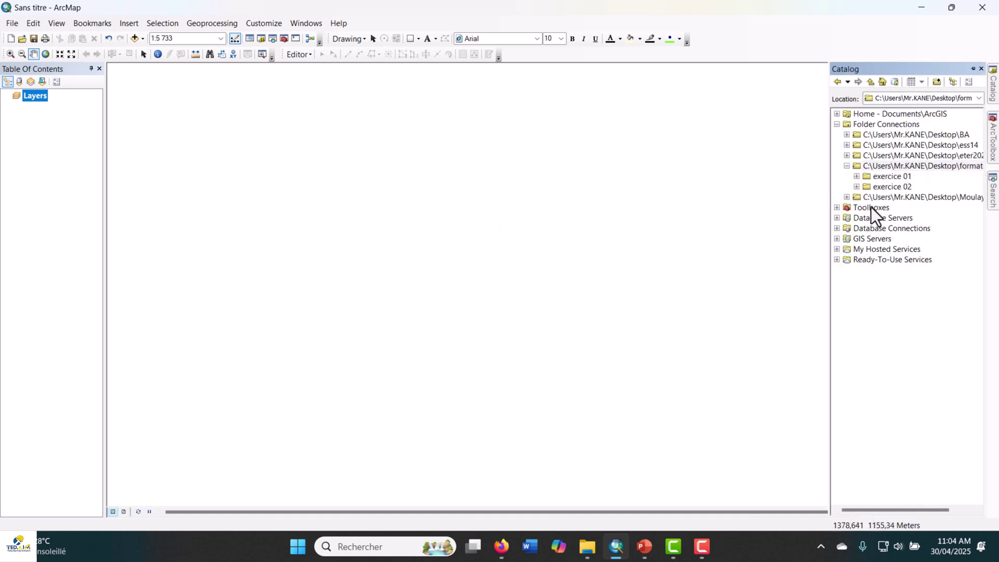
{"action": "left_click", "coordinate": [857, 177]}
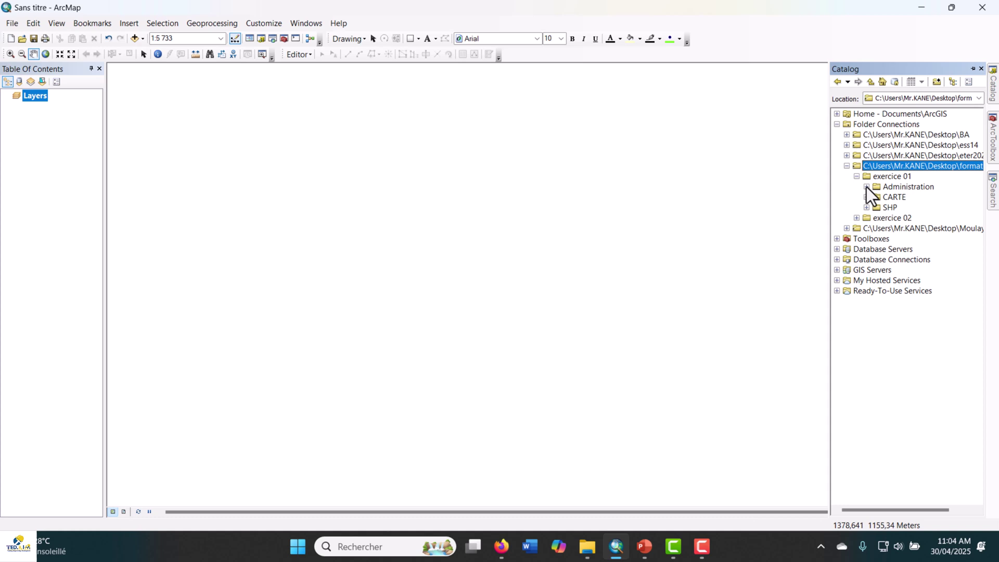
{"action": "left_click", "coordinate": [867, 187]}
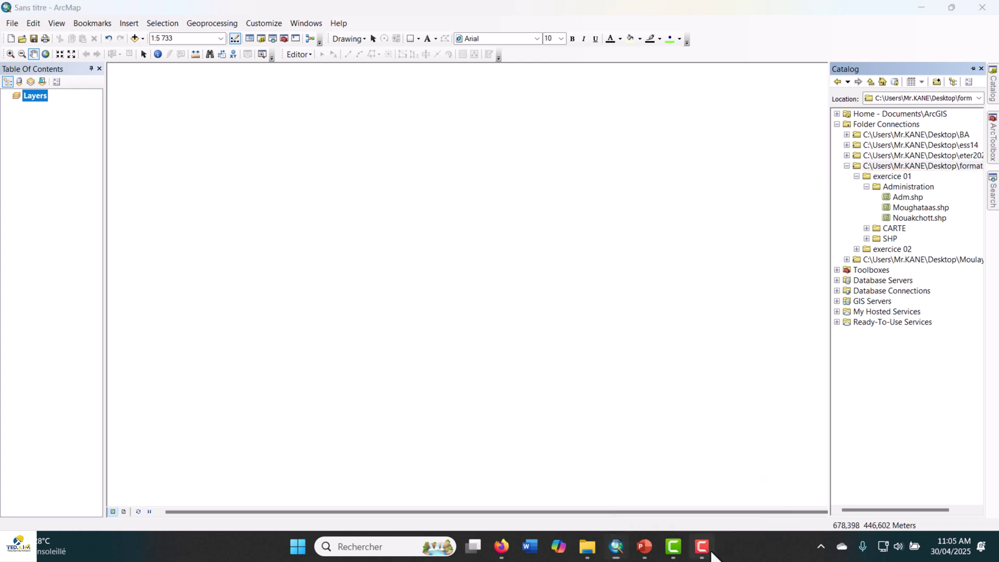
{"action": "left_click", "coordinate": [907, 198]}
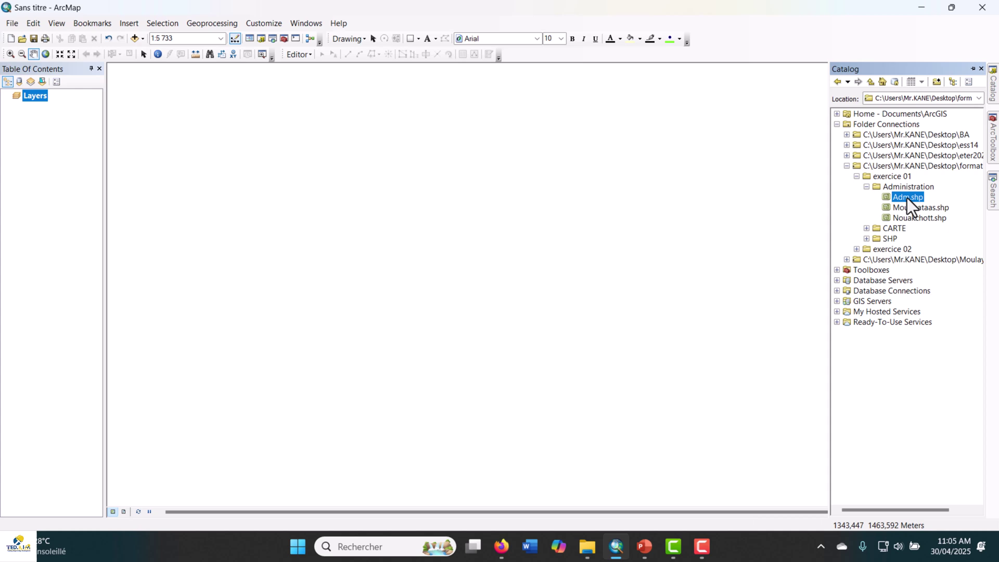
{"action": "left_click_drag", "start_coordinate": [907, 197], "coordinate": [496, 227]}
{"action": "left_click_drag", "start_coordinate": [548, 337], "coordinate": [468, 327]}
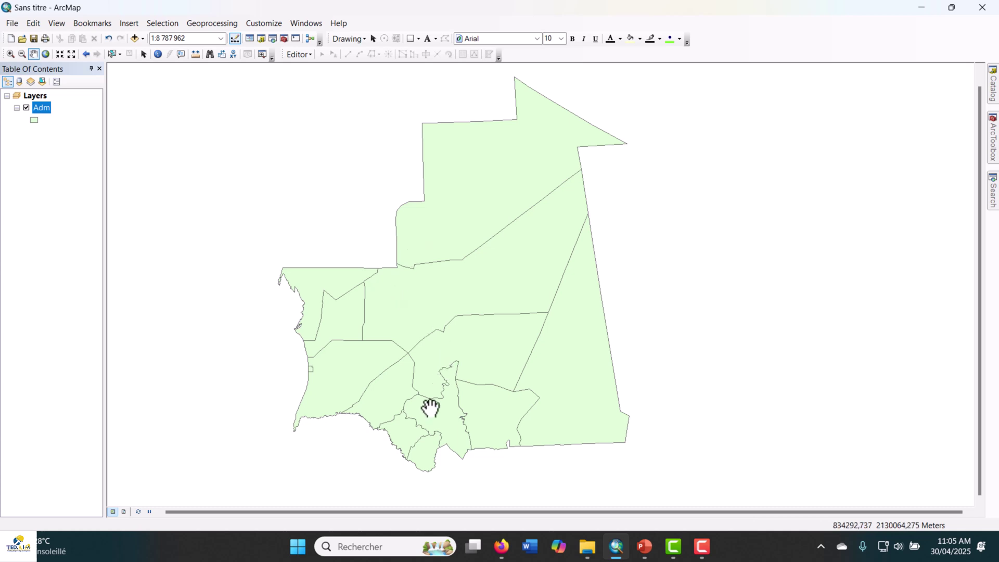
Step: Review the Adm layer's attribute table, close it and return to the map
{"action": "right_click", "coordinate": [39, 109]}
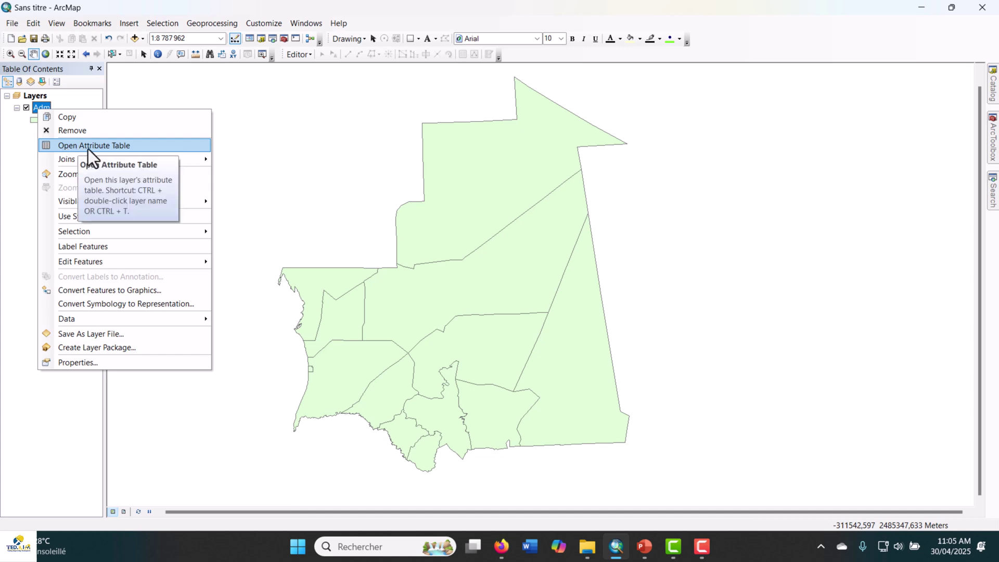
{"action": "left_click", "coordinate": [89, 149]}
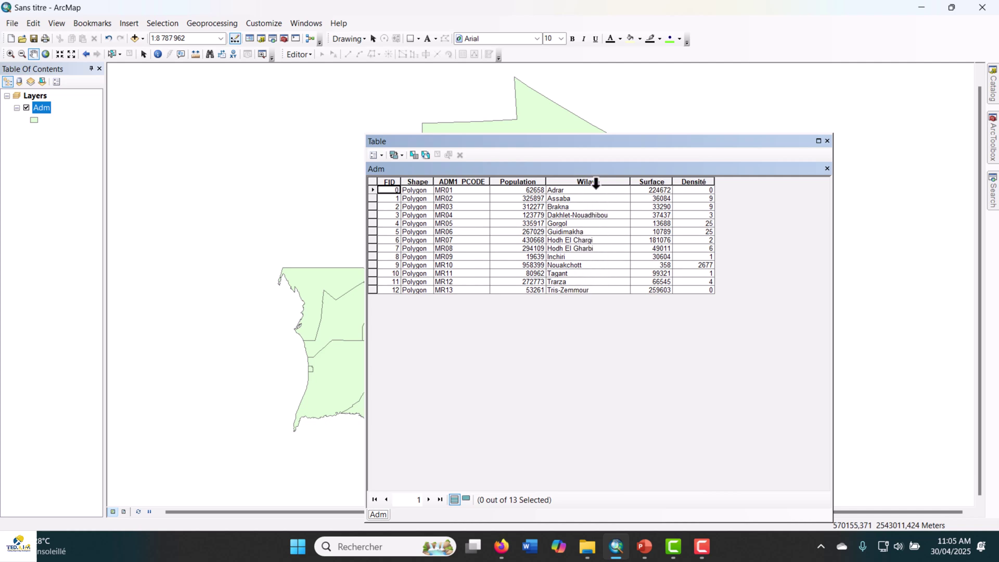
{"action": "left_click", "coordinate": [827, 141]}
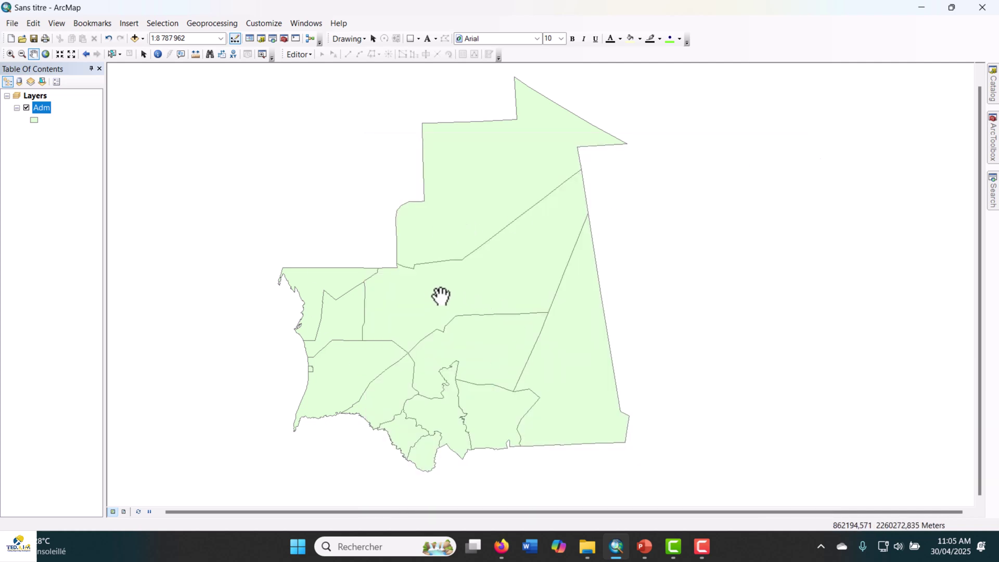
{"action": "left_click_drag", "start_coordinate": [504, 336], "coordinate": [486, 319]}
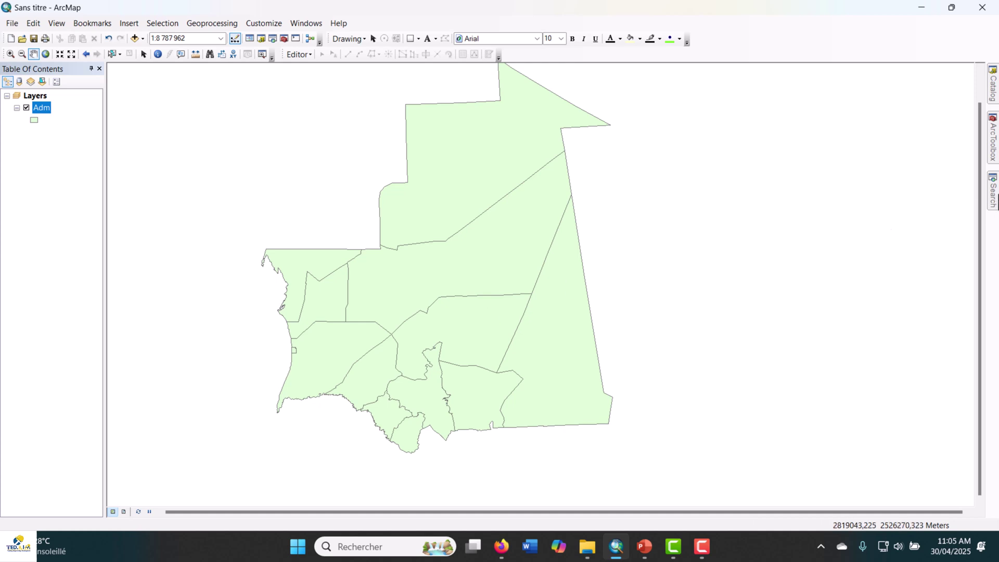
Step: Add the Moughataas.shp shapefile from the Administration folder to the map and review its attribute table
{"action": "mouse_move", "coordinate": [996, 107]}
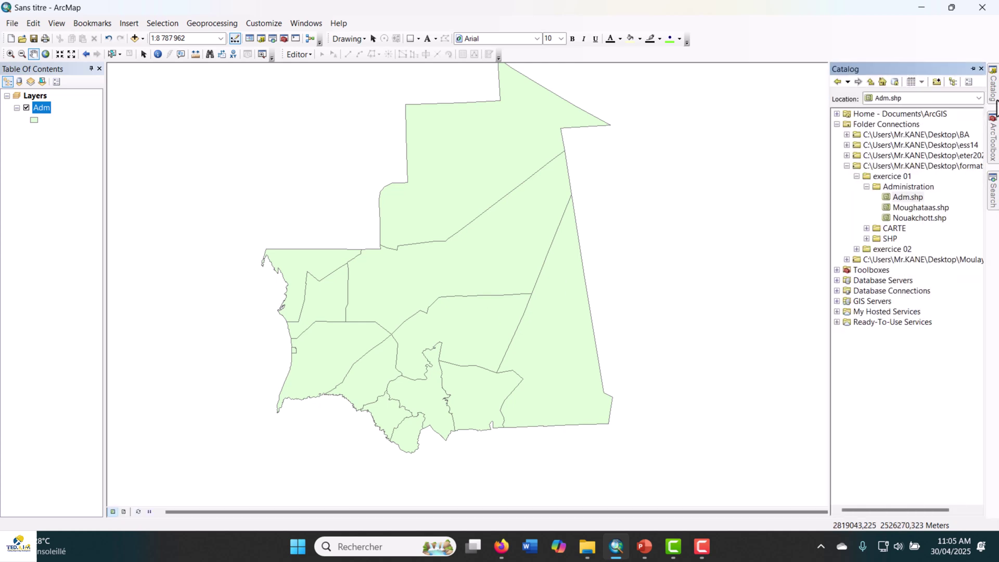
{"action": "left_click_drag", "start_coordinate": [919, 205], "coordinate": [639, 225]}
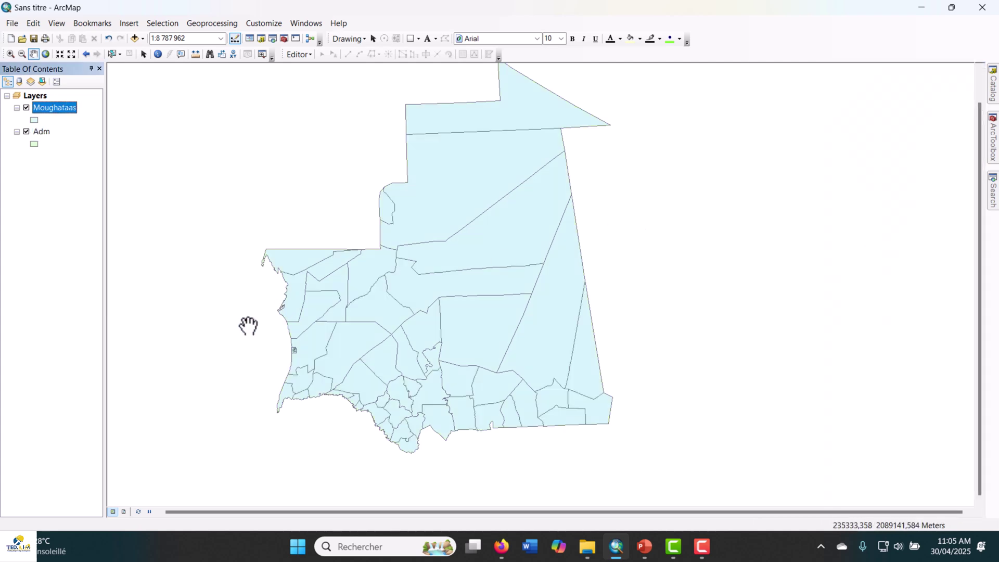
{"action": "right_click", "coordinate": [34, 110]}
{"action": "left_click", "coordinate": [82, 144]}
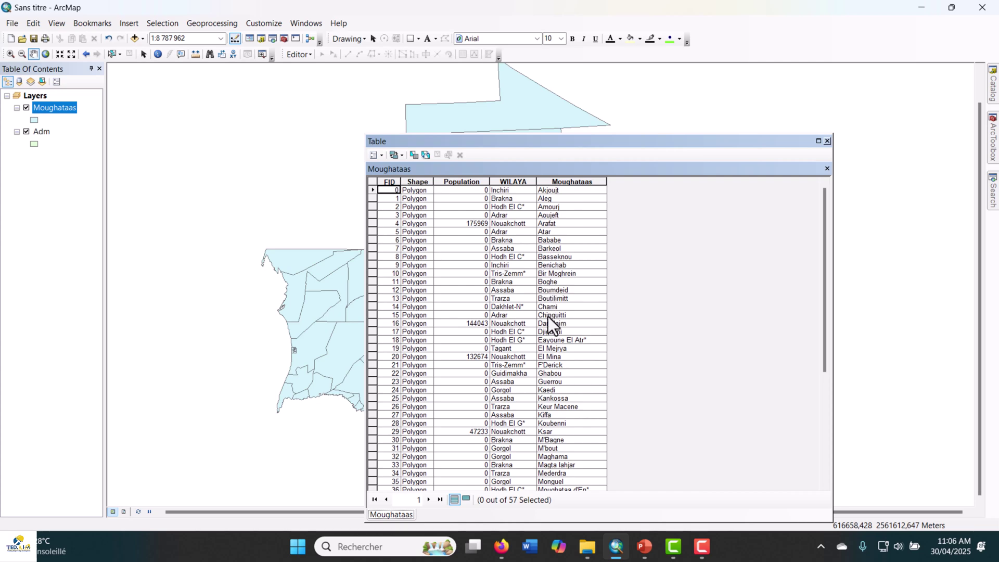
{"action": "scroll", "coordinate": [545, 330], "scroll_direction": "down", "scroll_amount": 7}
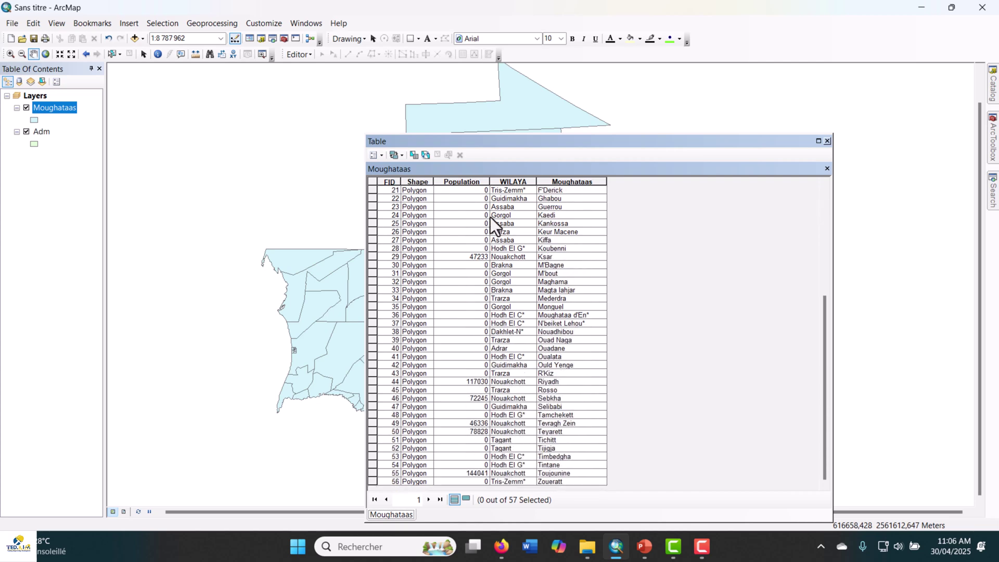
{"action": "left_click", "coordinate": [827, 141]}
{"action": "left_click", "coordinate": [701, 545]}
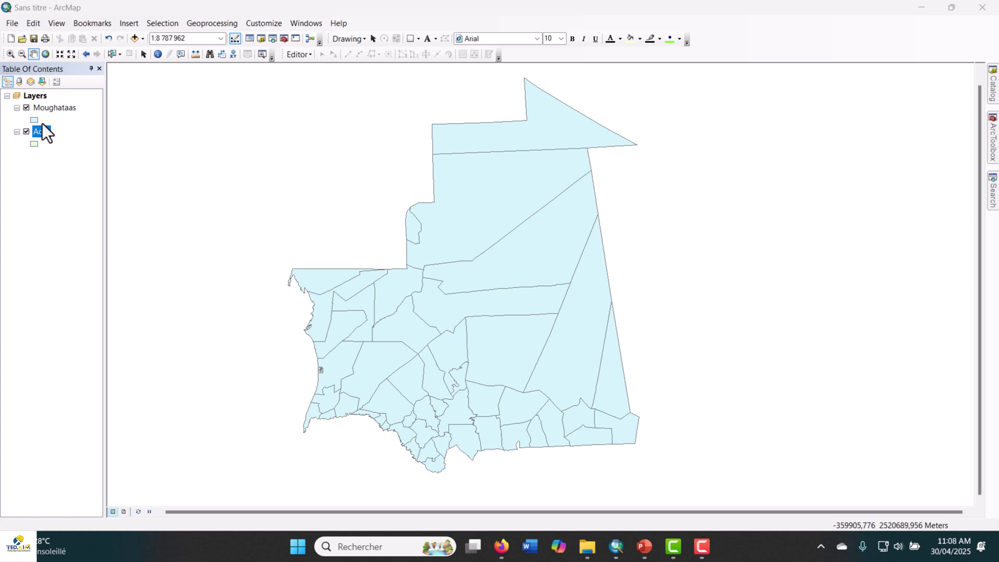
Step: Hide the Moughataas layer so that only the Adm layer is displayed
{"action": "left_click", "coordinate": [26, 107]}
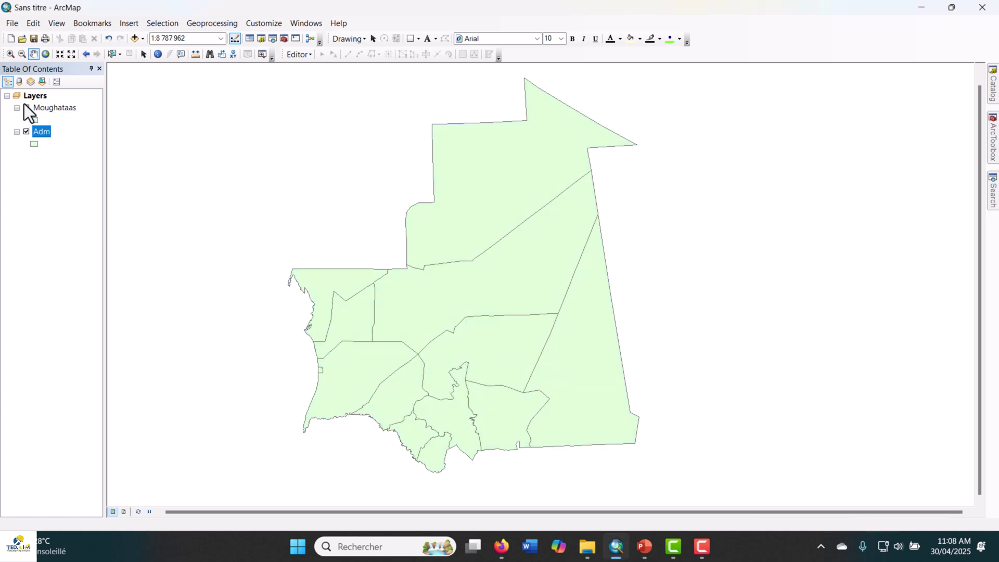
{"action": "mouse_move", "coordinate": [469, 315]}
{"action": "left_mouse_down"}
{"action": "mouse_move", "coordinate": [497, 303]}
{"action": "mouse_move", "coordinate": [469, 303]}
{"action": "left_mouse_up"}
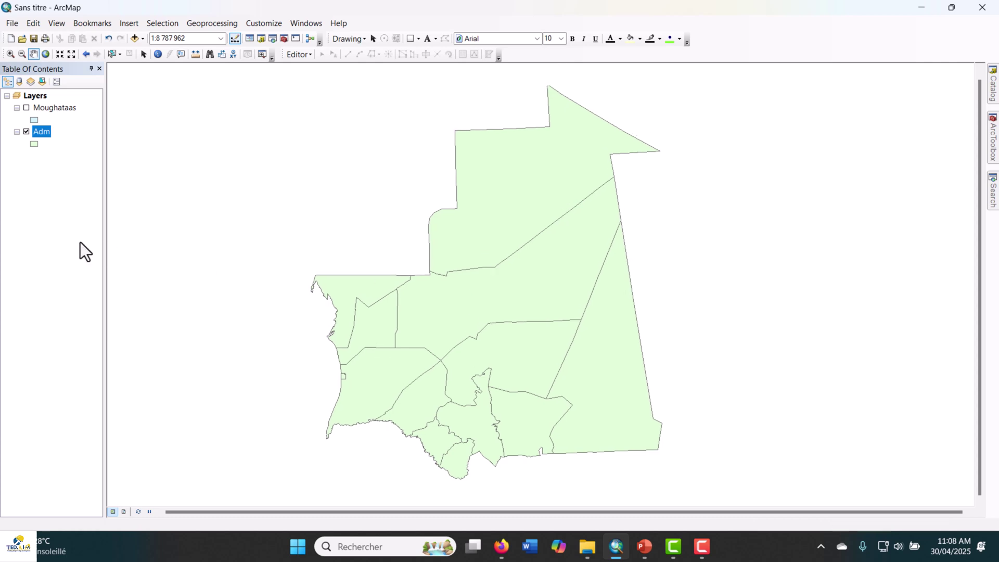
Step: Review the Population and Wilaya fields in the Adm layer's attribute table, then close the table
{"action": "right_click", "coordinate": [41, 133]}
{"action": "left_click", "coordinate": [92, 168]}
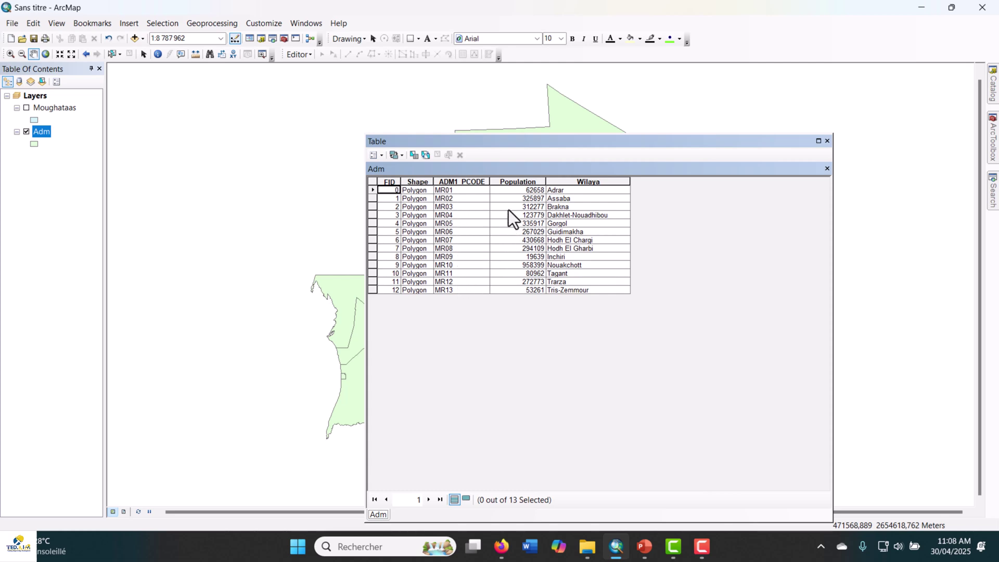
{"action": "left_click", "coordinate": [515, 182]}
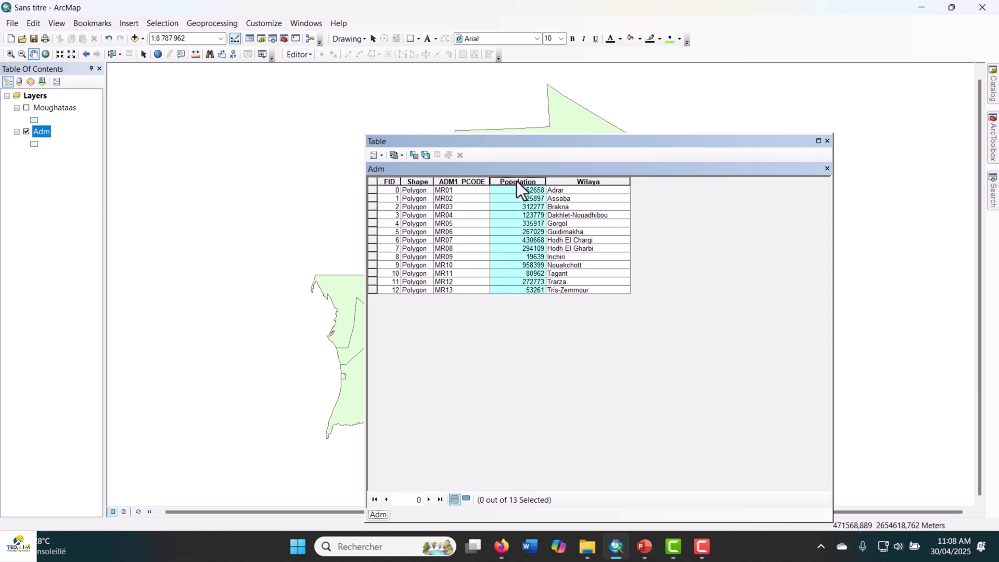
{"action": "left_click", "coordinate": [582, 180]}
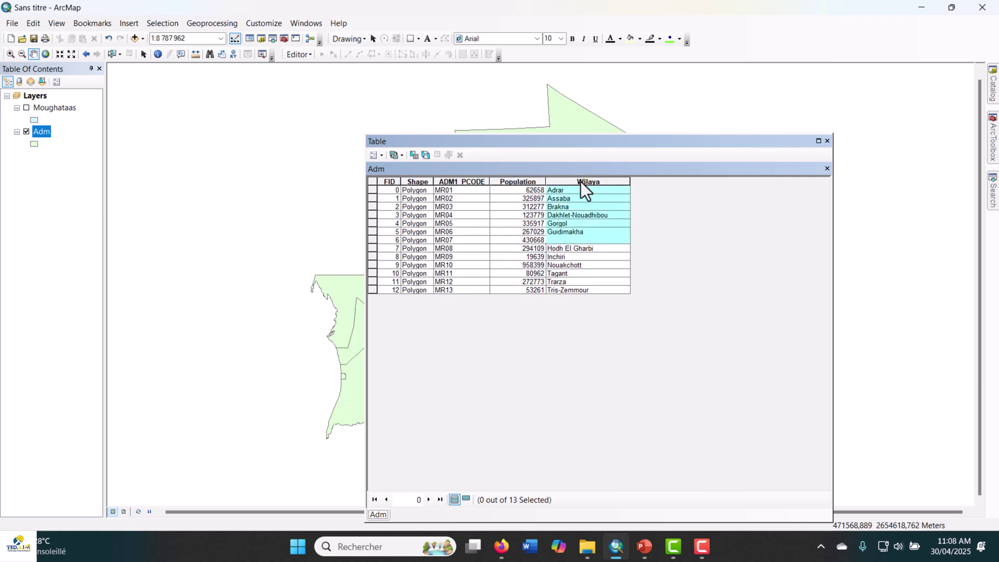
{"action": "left_click", "coordinate": [827, 142]}
{"action": "left_click_drag", "start_coordinate": [469, 249], "coordinate": [487, 257]}
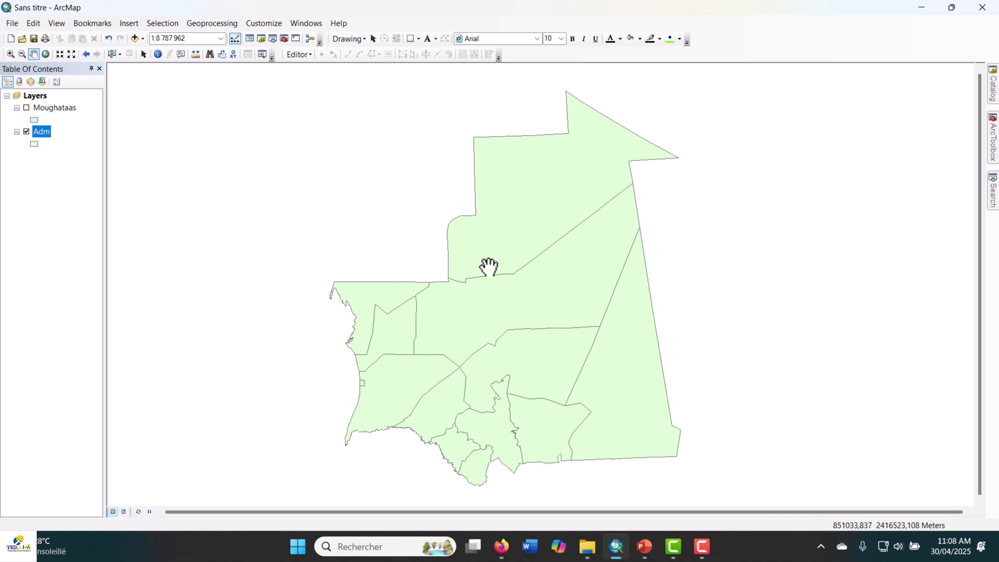
{"action": "mouse_move", "coordinate": [545, 304]}
{"action": "left_mouse_down"}
{"action": "mouse_move", "coordinate": [527, 271]}
{"action": "mouse_move", "coordinate": [544, 302]}
{"action": "left_mouse_up"}
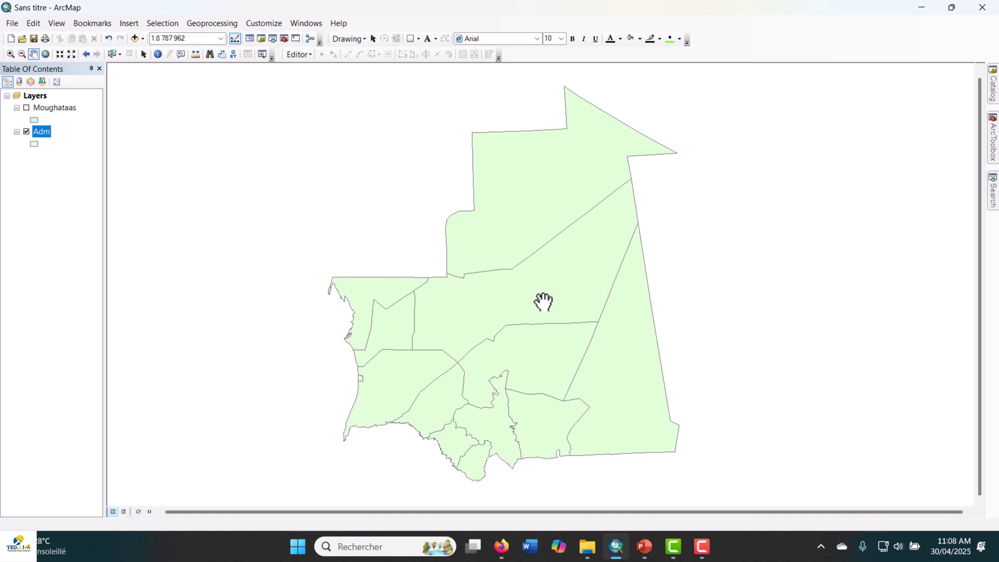
{"action": "left_click_drag", "start_coordinate": [531, 268], "coordinate": [527, 273]}
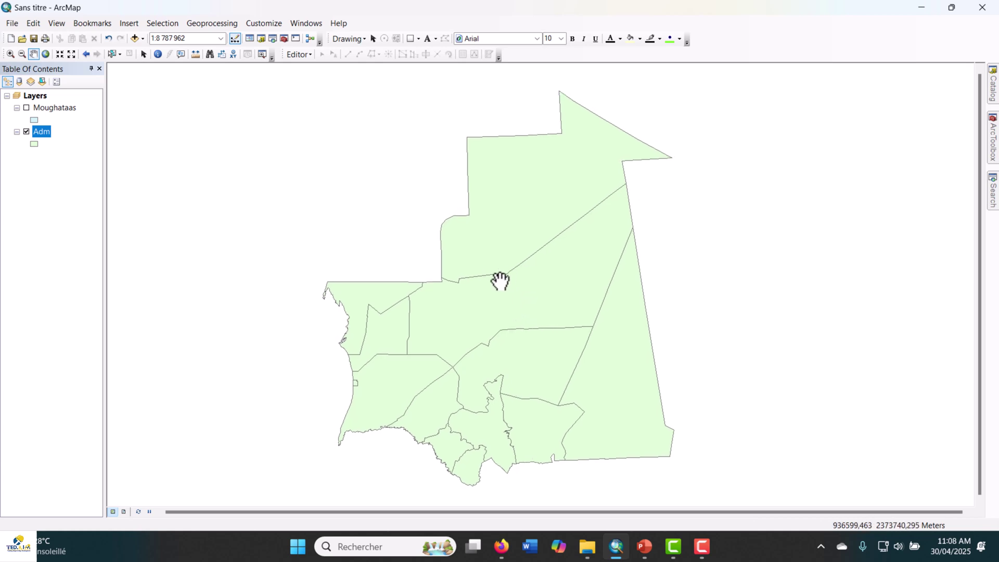
{"action": "left_click_drag", "start_coordinate": [479, 317], "coordinate": [475, 326]}
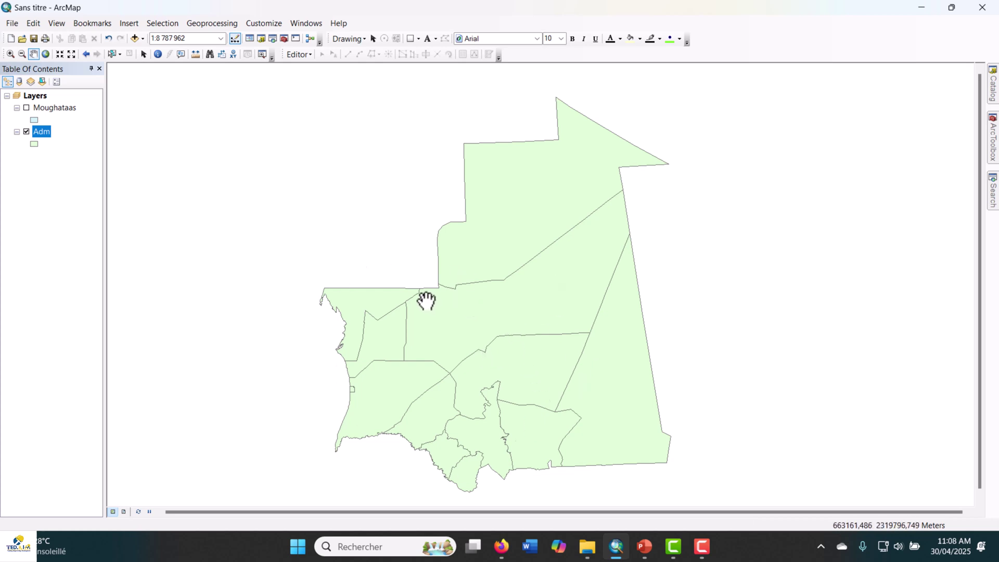
{"action": "left_click_drag", "start_coordinate": [517, 375], "coordinate": [476, 352]}
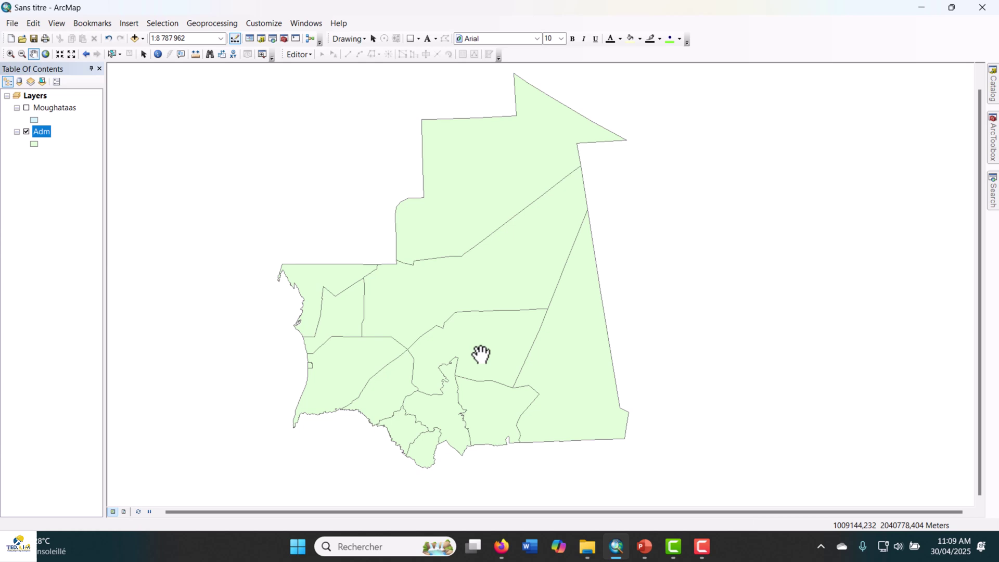
{"action": "left_click_drag", "start_coordinate": [433, 290], "coordinate": [488, 283]}
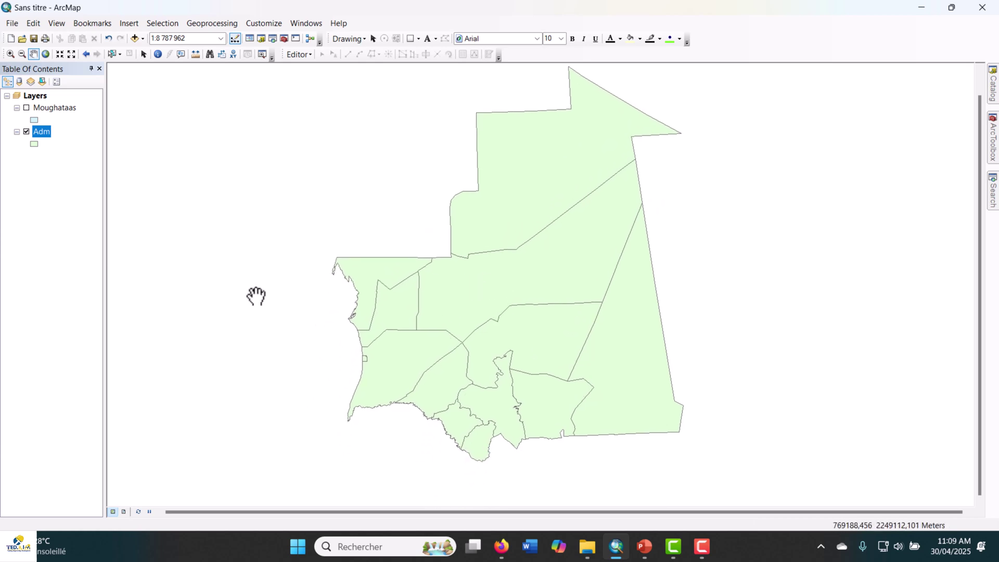
Step: Add a Long Integer field named Surface to the Adm layer's attribute table
{"action": "right_click", "coordinate": [39, 130]}
{"action": "left_click", "coordinate": [79, 164]}
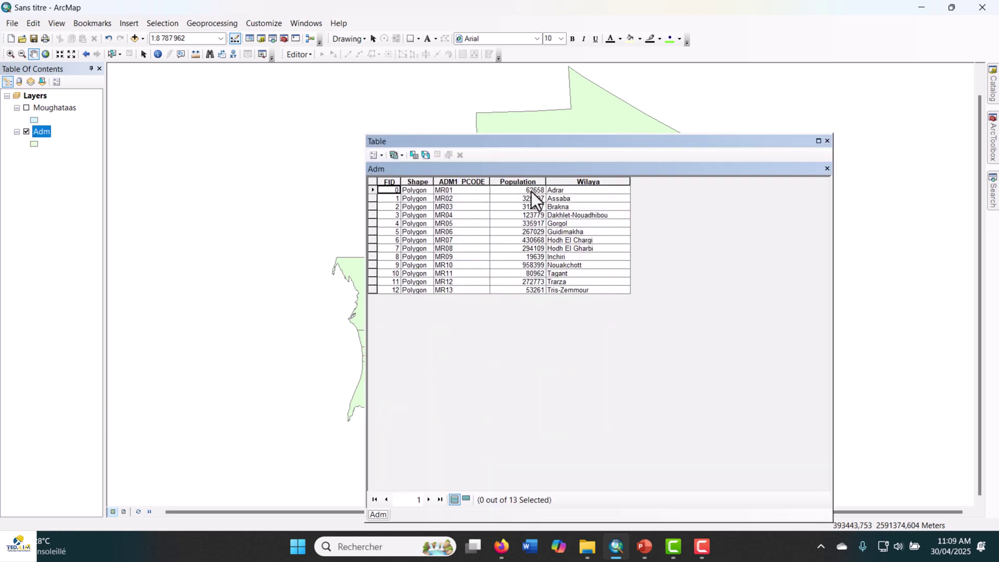
{"action": "left_click", "coordinate": [539, 181]}
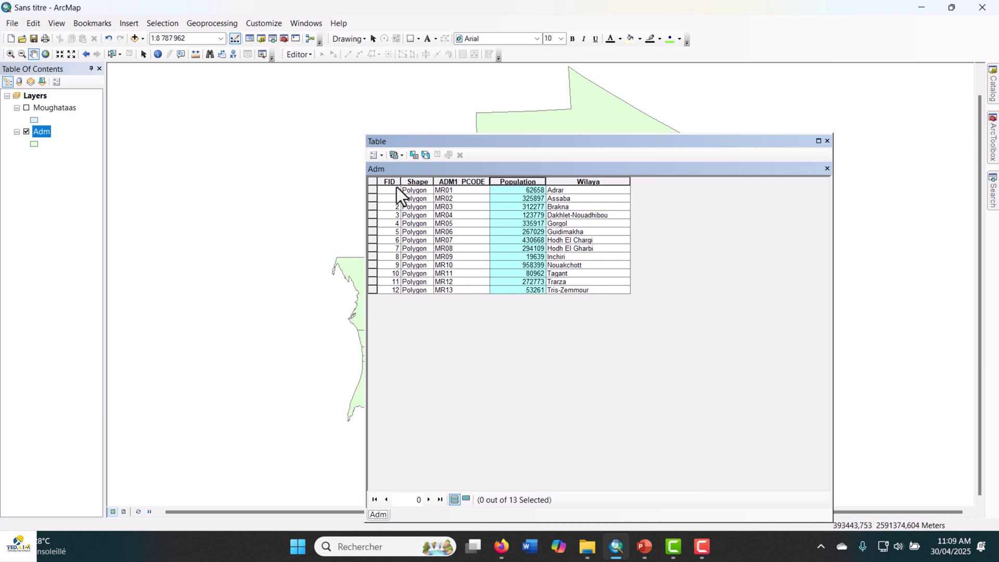
{"action": "left_click", "coordinate": [382, 154]}
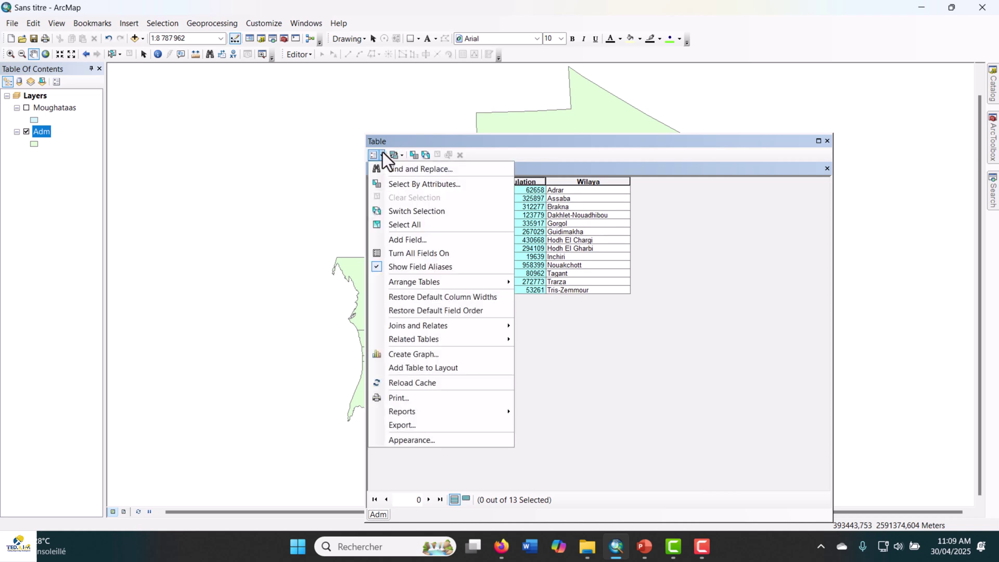
{"action": "left_click", "coordinate": [405, 241]}
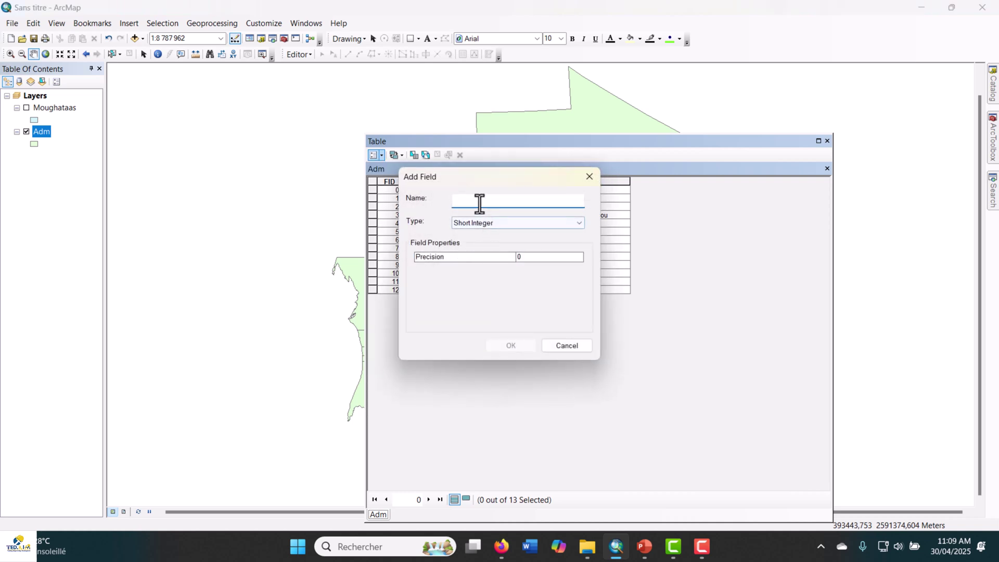
{"action": "type", "text": "S"}
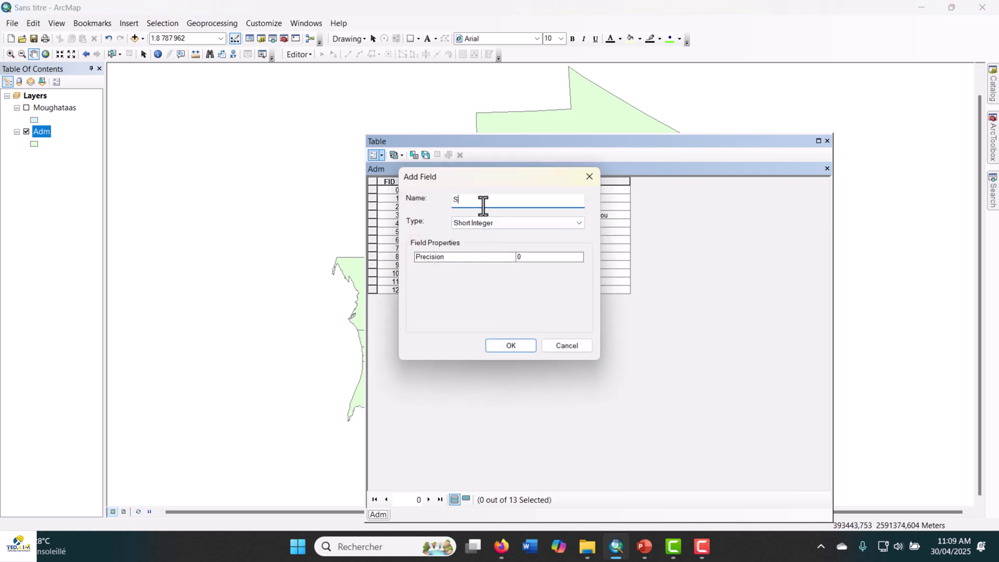
{"action": "type", "text": "urface"}
{"action": "left_click", "coordinate": [531, 223]}
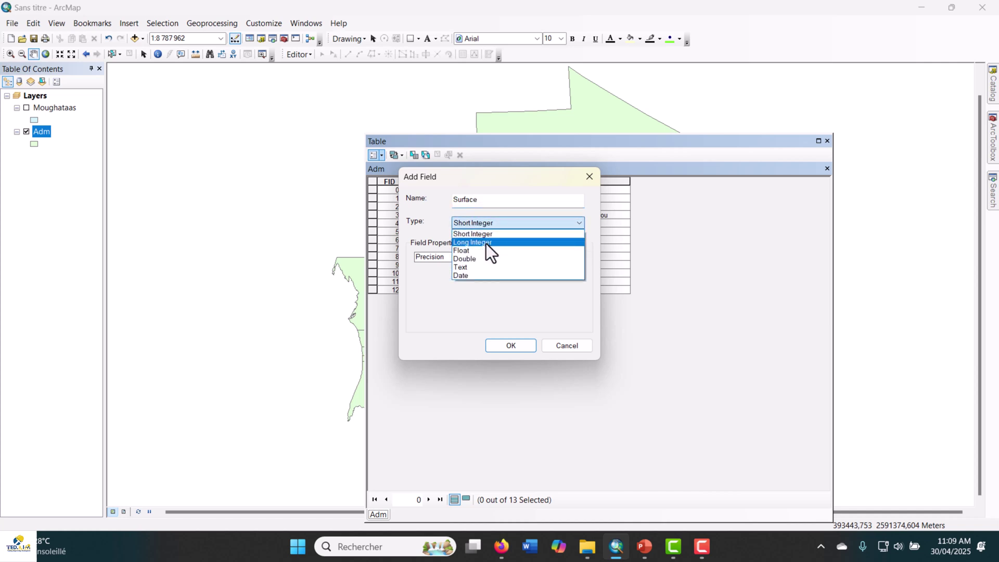
{"action": "left_click", "coordinate": [486, 243]}
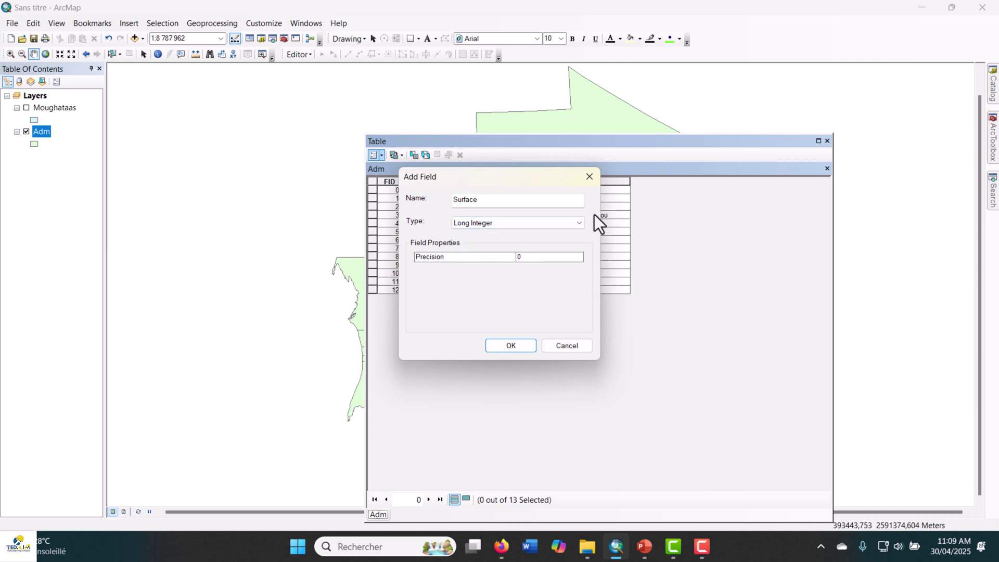
{"action": "left_click", "coordinate": [512, 346]}
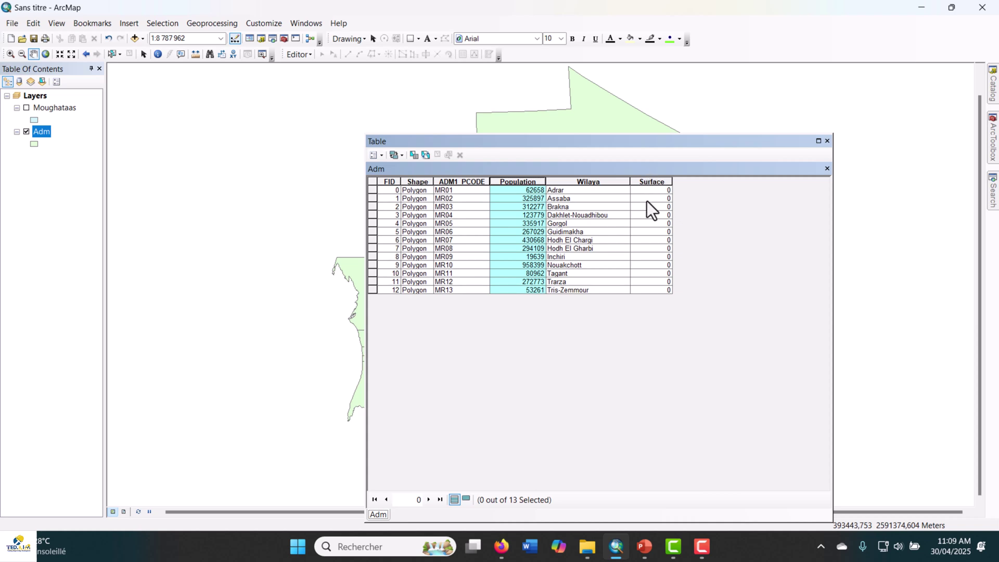
Step: Calculate the polygon areas into Adm's Surface field in square kilometers, using the data frame's WGS 1984 UTM Zone 28N coordinate system
{"action": "left_click_drag", "start_coordinate": [631, 147], "coordinate": [594, 123]}
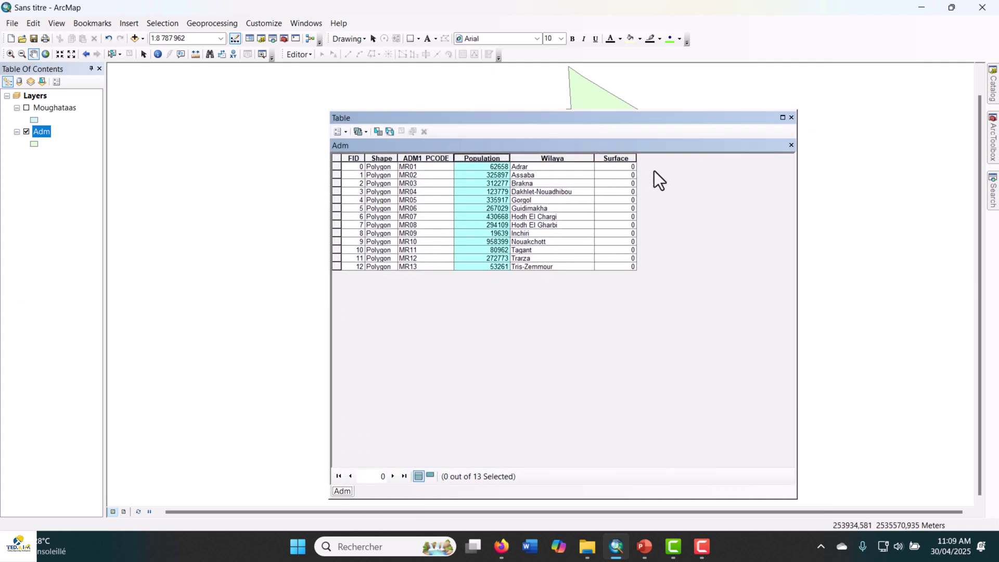
{"action": "left_click", "coordinate": [621, 157]}
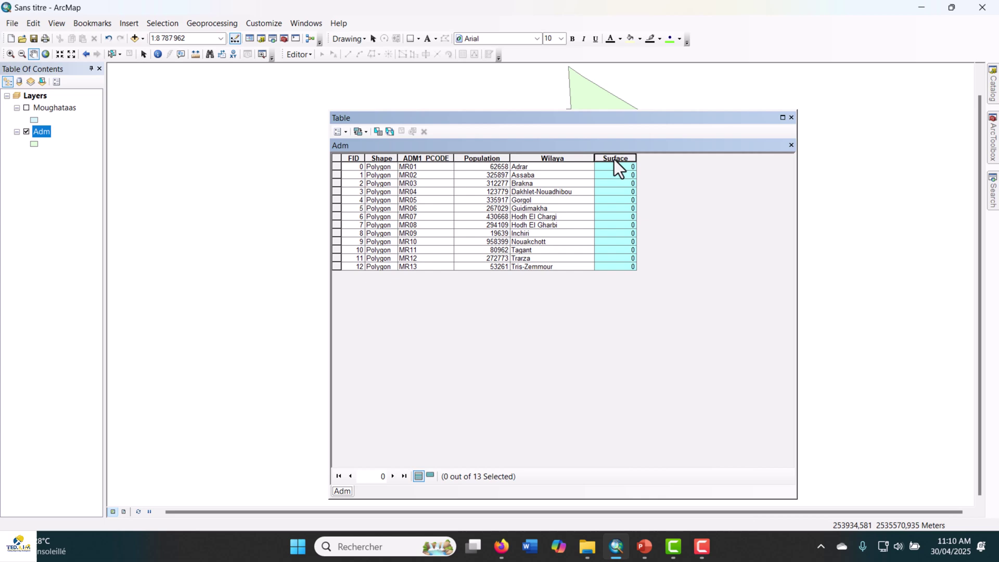
{"action": "right_click", "coordinate": [615, 159]}
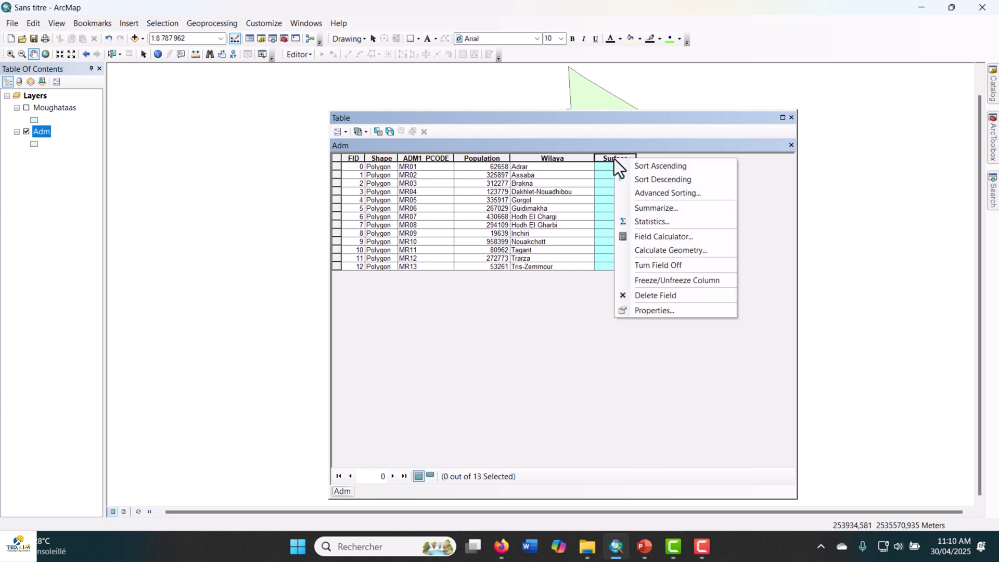
{"action": "left_click", "coordinate": [672, 250]}
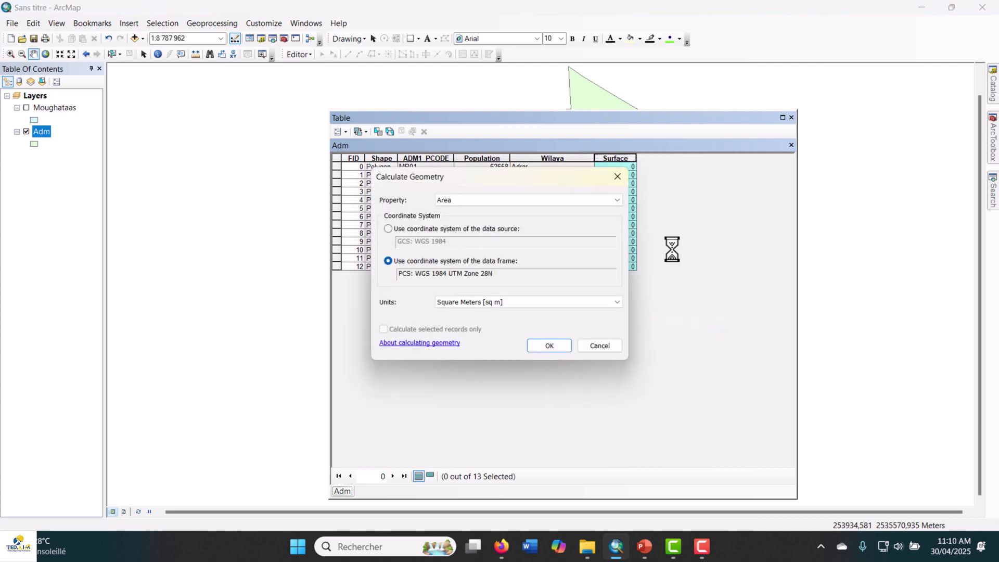
{"action": "left_click_drag", "start_coordinate": [499, 181], "coordinate": [642, 181]}
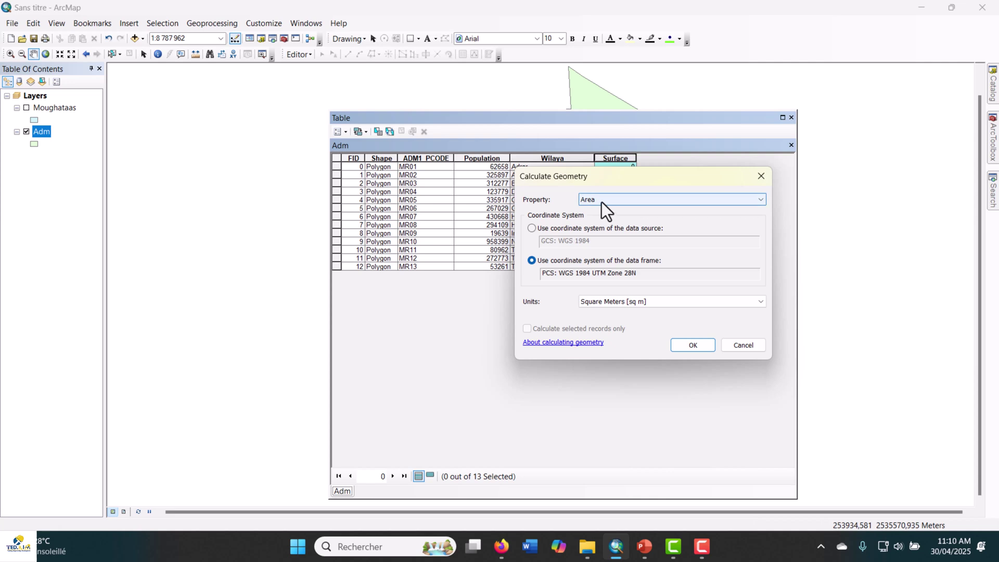
{"action": "left_click", "coordinate": [602, 202]}
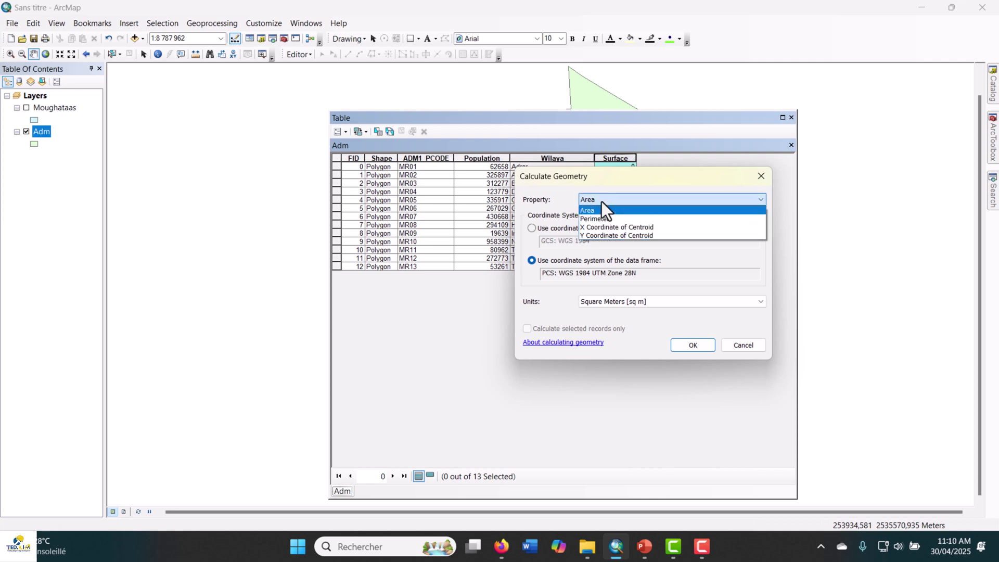
{"action": "left_click", "coordinate": [602, 202]}
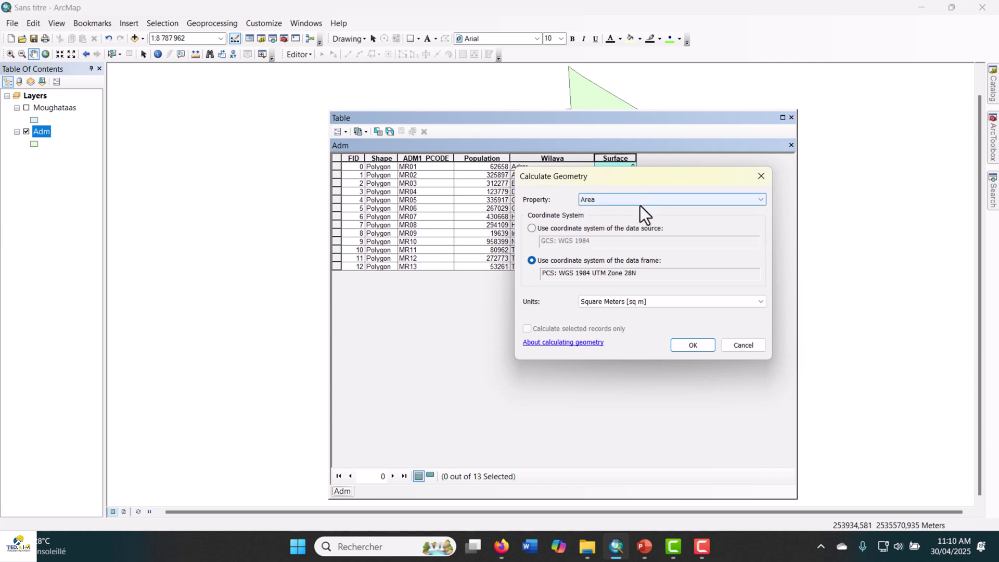
{"action": "left_click", "coordinate": [642, 201]}
{"action": "left_click", "coordinate": [618, 209]}
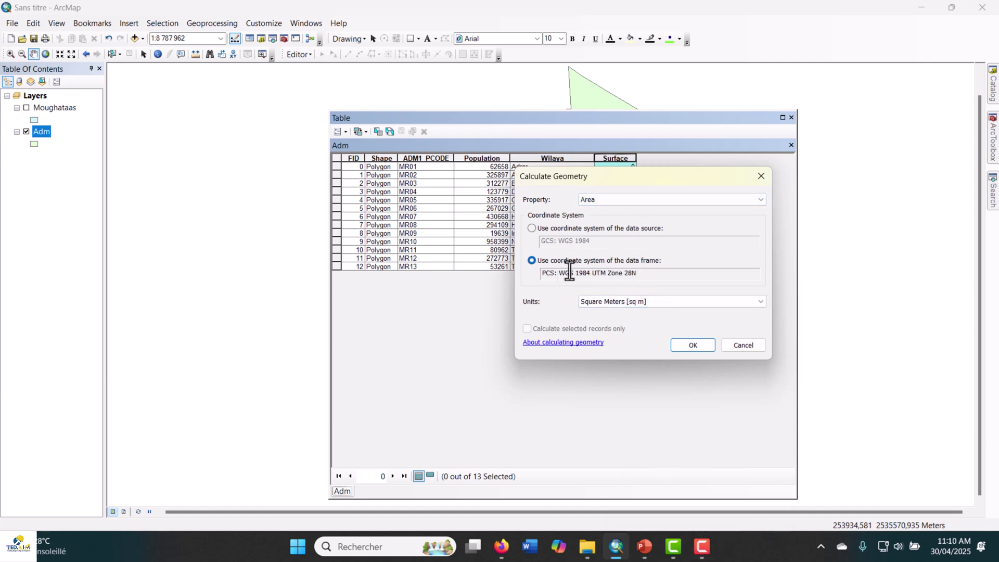
{"action": "left_click", "coordinate": [621, 303]}
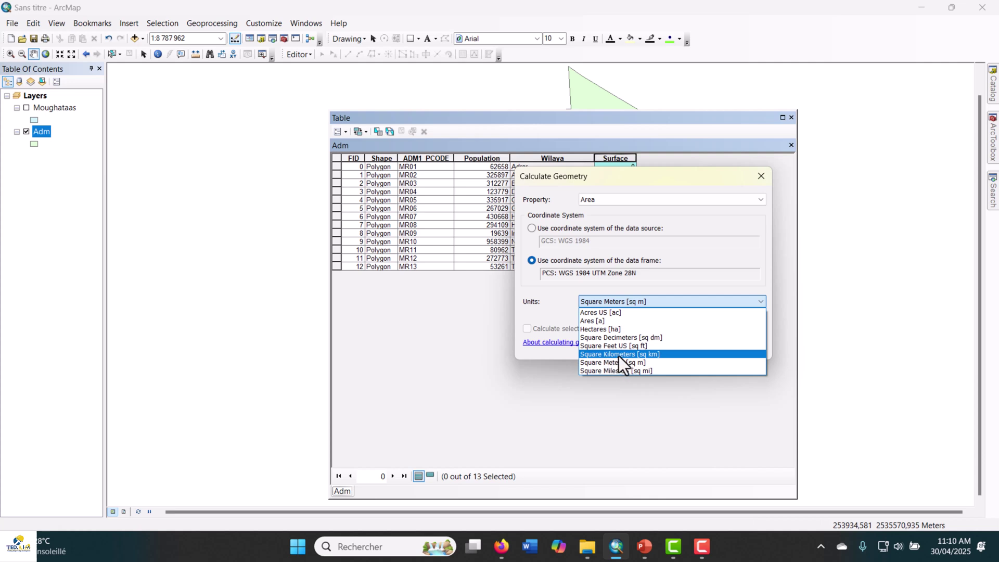
{"action": "left_click", "coordinate": [619, 356]}
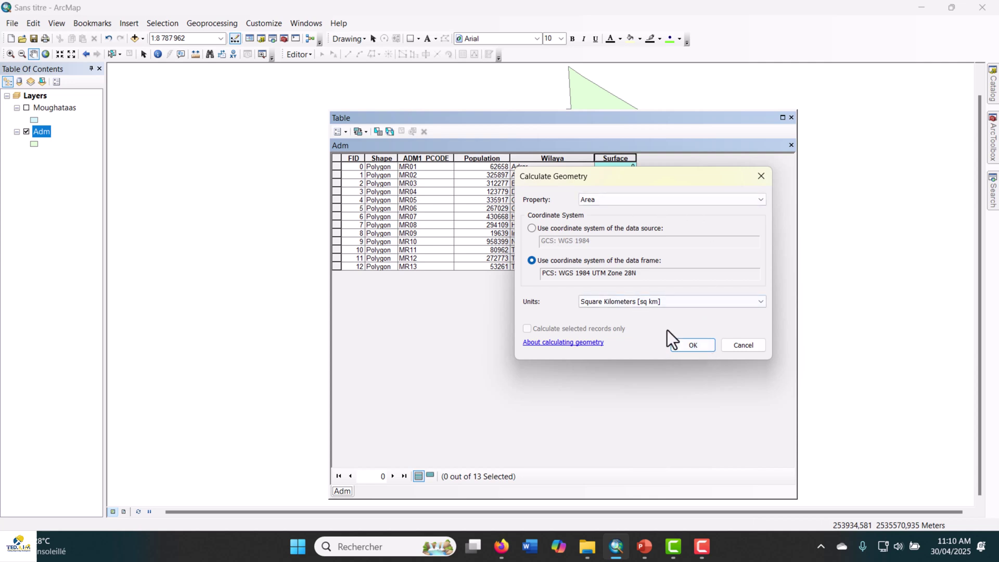
{"action": "left_click", "coordinate": [690, 346]}
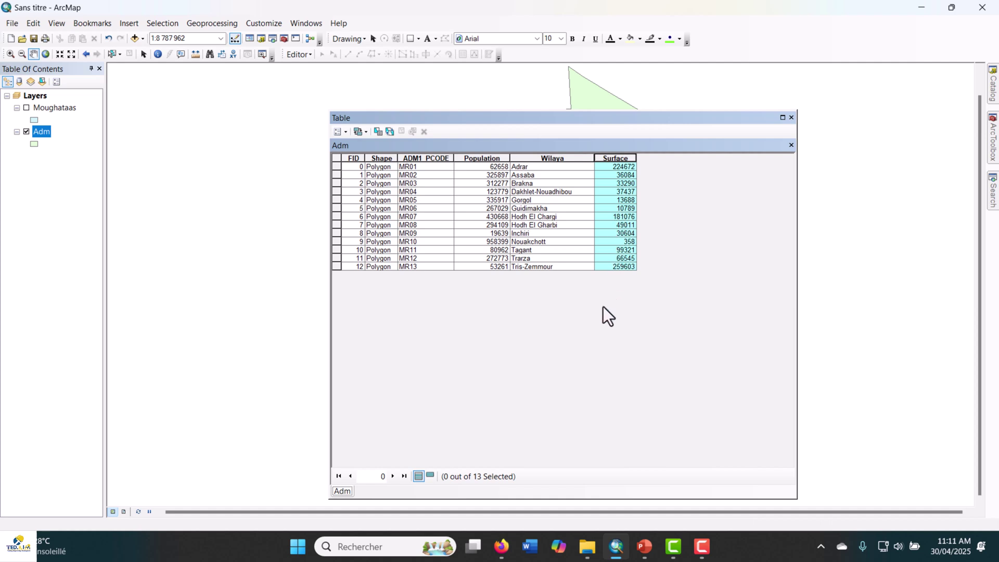
Step: Add a Short Integer field named Densité to the Adm layer's attribute table
{"action": "left_click", "coordinate": [347, 132]}
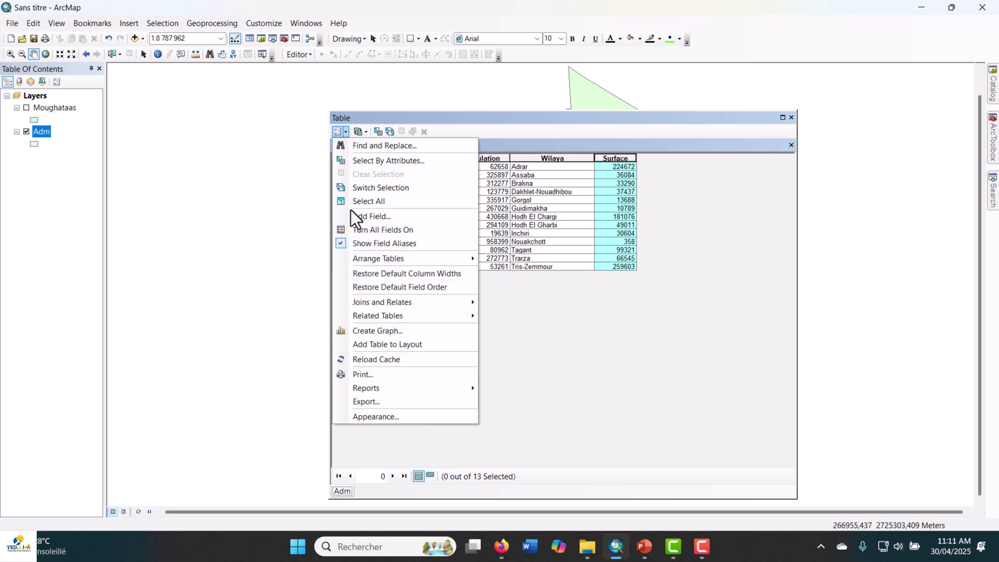
{"action": "left_click", "coordinate": [366, 217]}
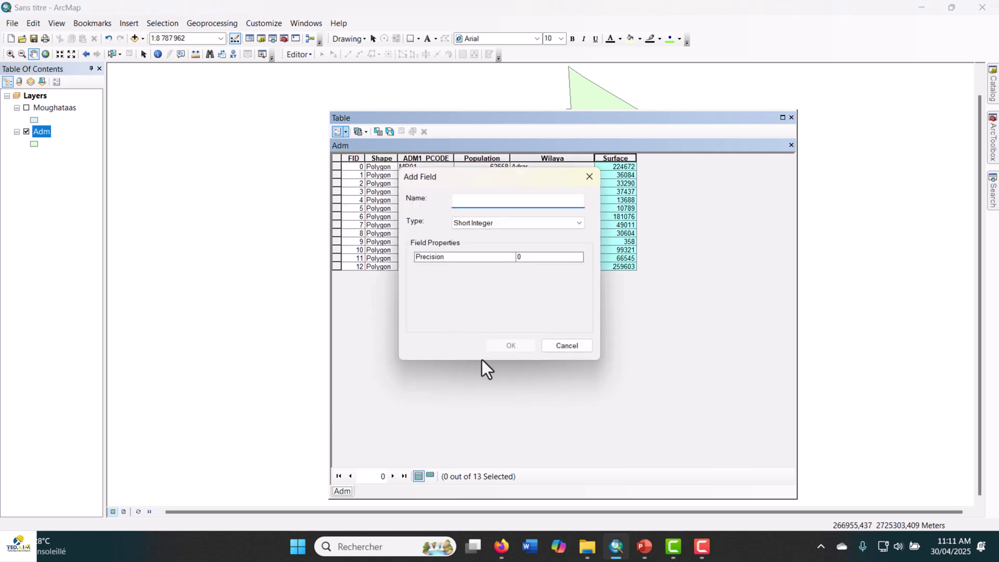
{"action": "type", "text": "Densité"}
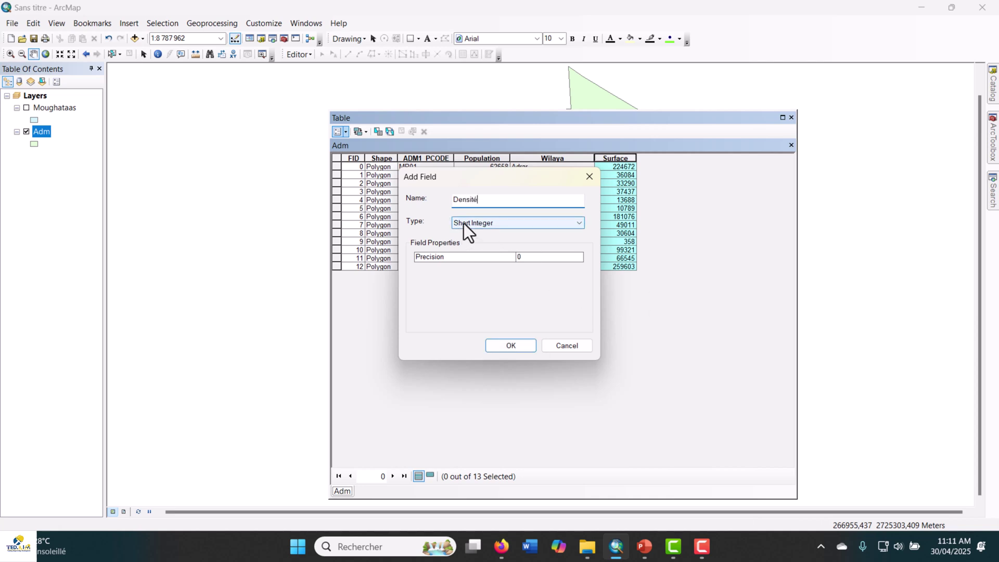
{"action": "left_click", "coordinate": [506, 345]}
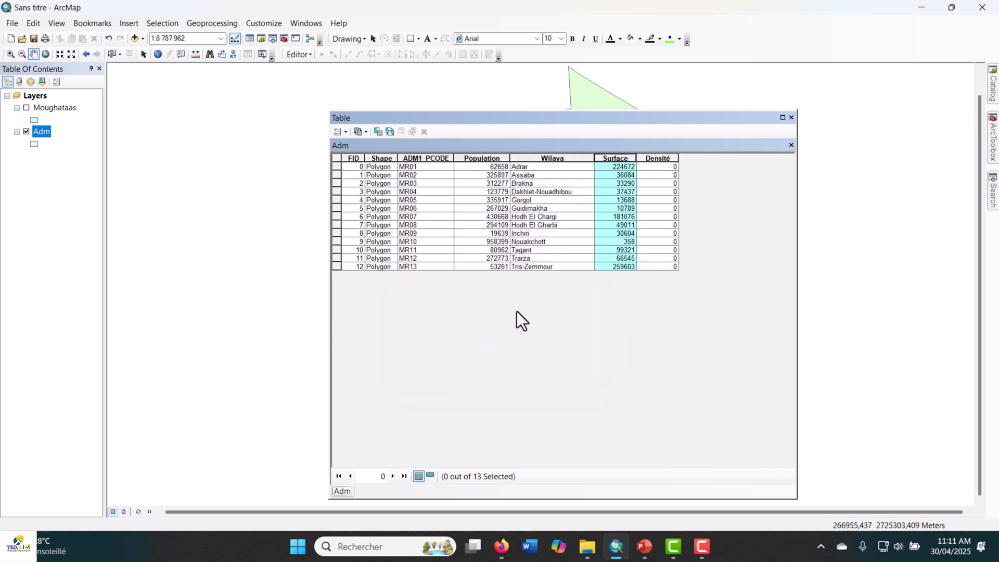
Step: Calculate the Densité field with the Field Calculator expression [Population] / [Surface]
{"action": "left_click", "coordinate": [659, 158]}
{"action": "right_click", "coordinate": [660, 158]}
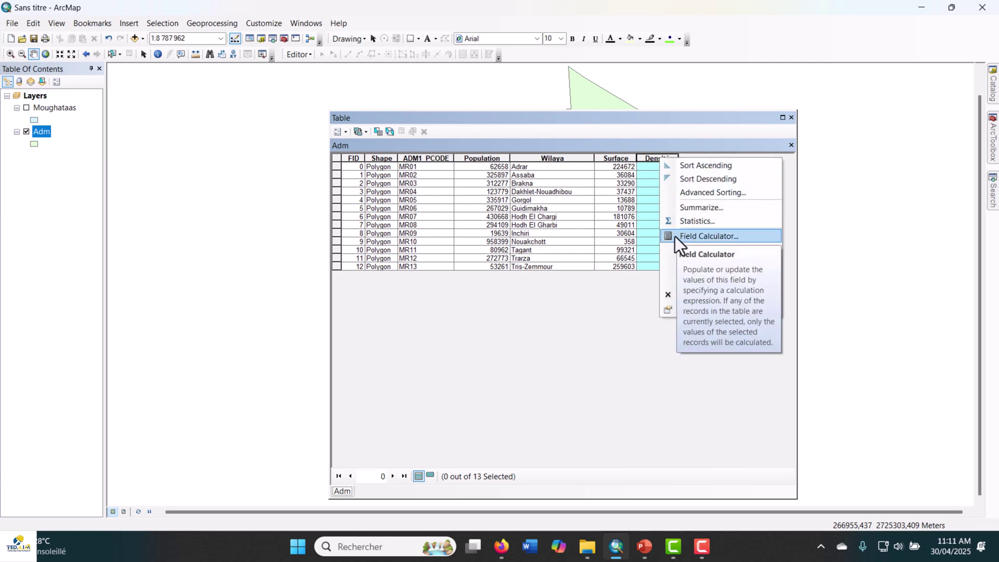
{"action": "left_click", "coordinate": [708, 236]}
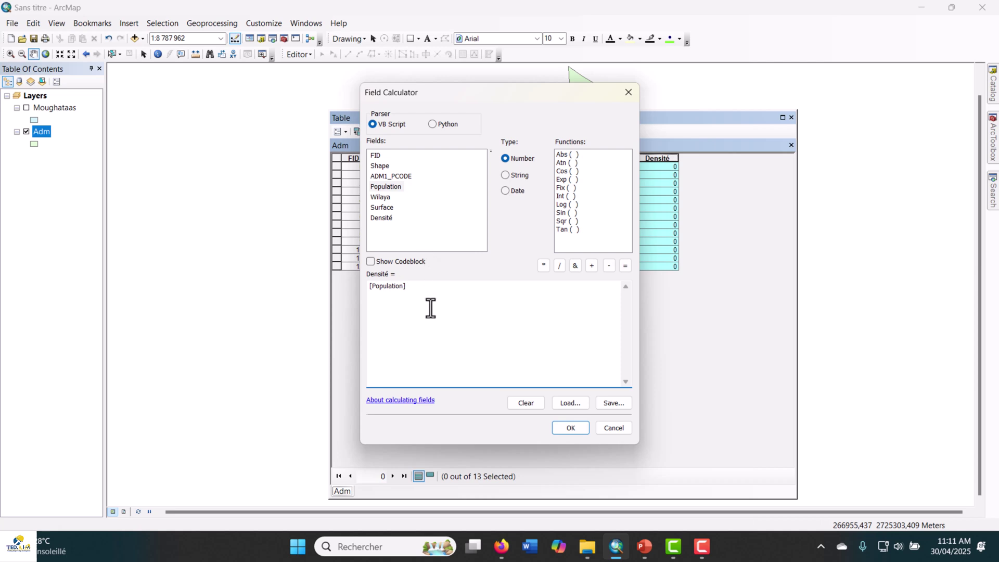
{"action": "left_click", "coordinate": [560, 266]}
{"action": "double_click", "coordinate": [389, 207]}
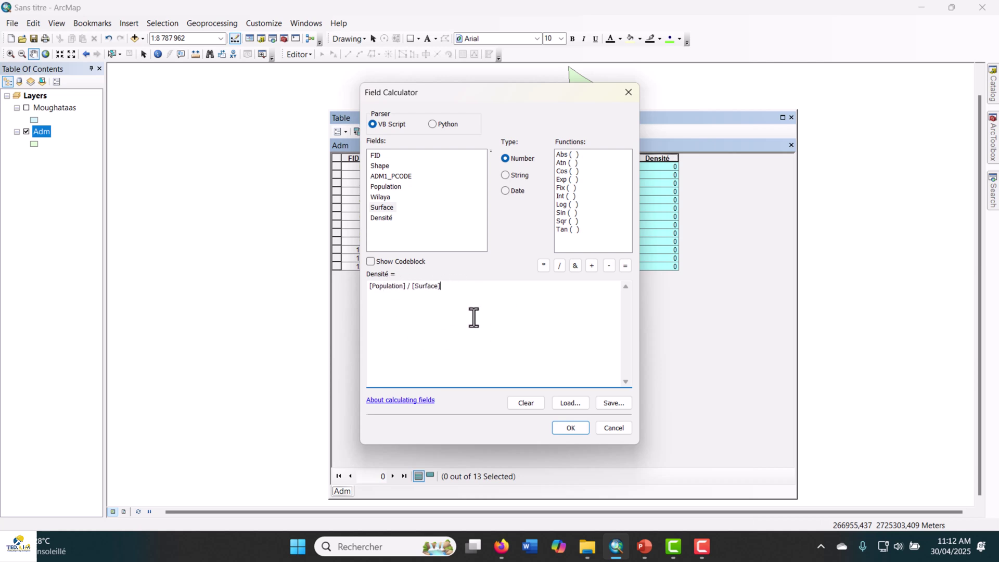
{"action": "left_click", "coordinate": [573, 428]}
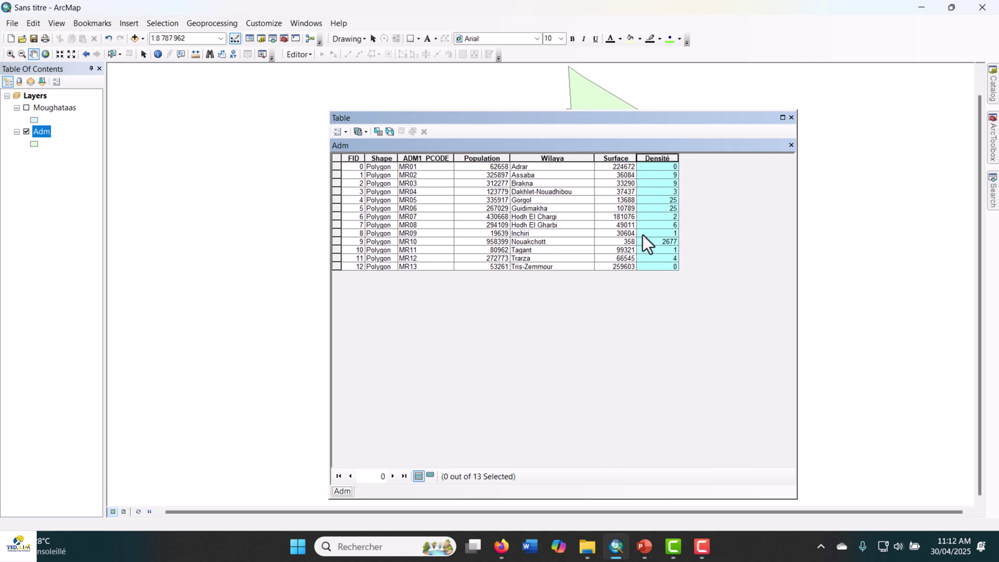
Step: Review the Densité values of Nouakchott, Guidimakha and Gorgol, then close the attribute table
{"action": "left_click", "coordinate": [657, 241]}
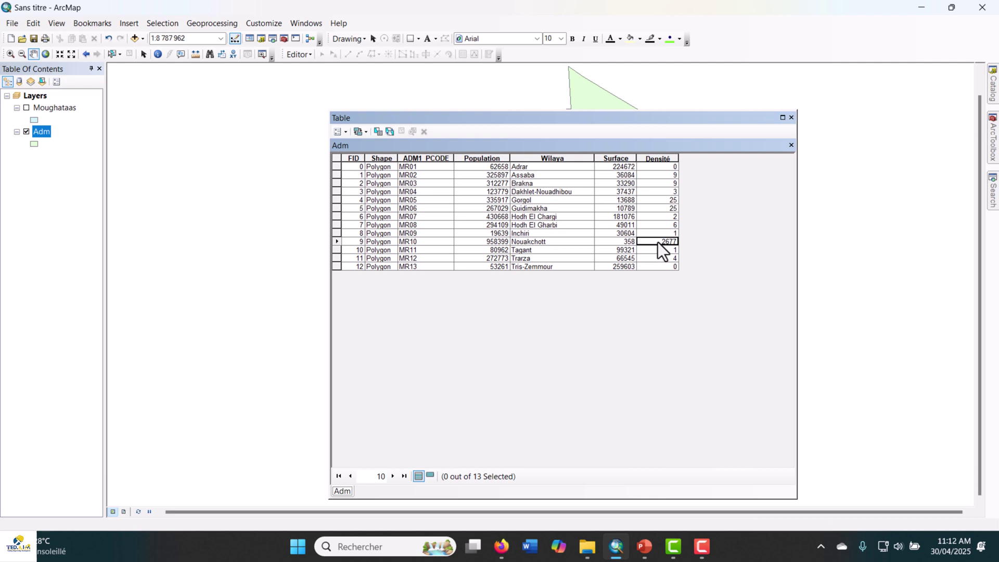
{"action": "left_click", "coordinate": [651, 210]}
{"action": "left_click", "coordinate": [647, 201]}
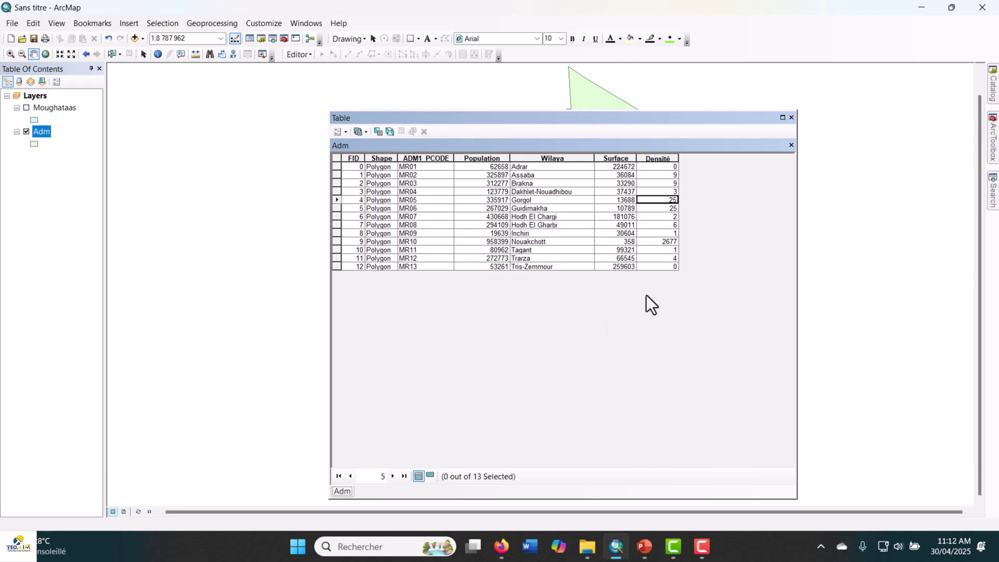
{"action": "left_click", "coordinate": [792, 118]}
{"action": "left_click_drag", "start_coordinate": [452, 242], "coordinate": [477, 237]}
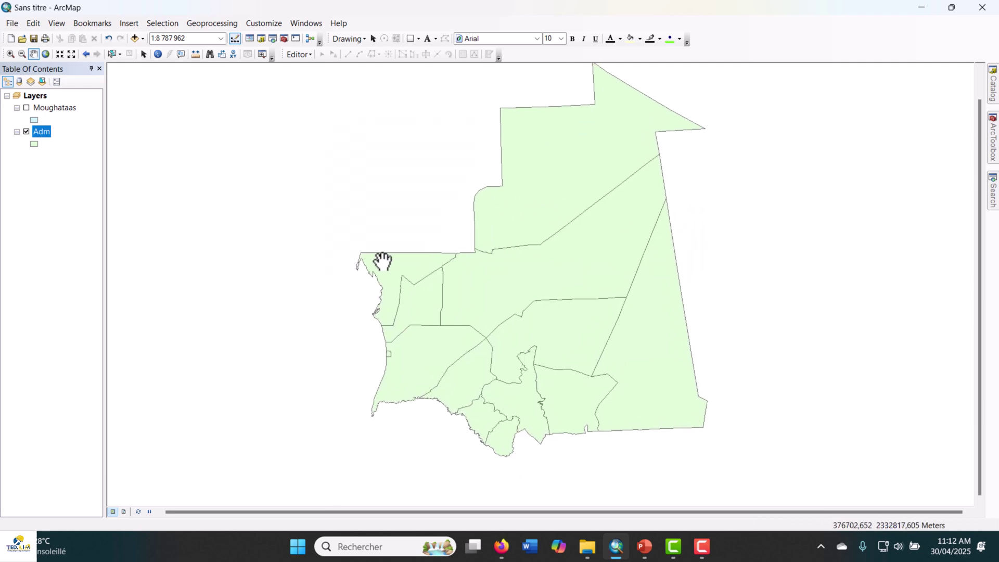
{"action": "left_click", "coordinate": [702, 546]}
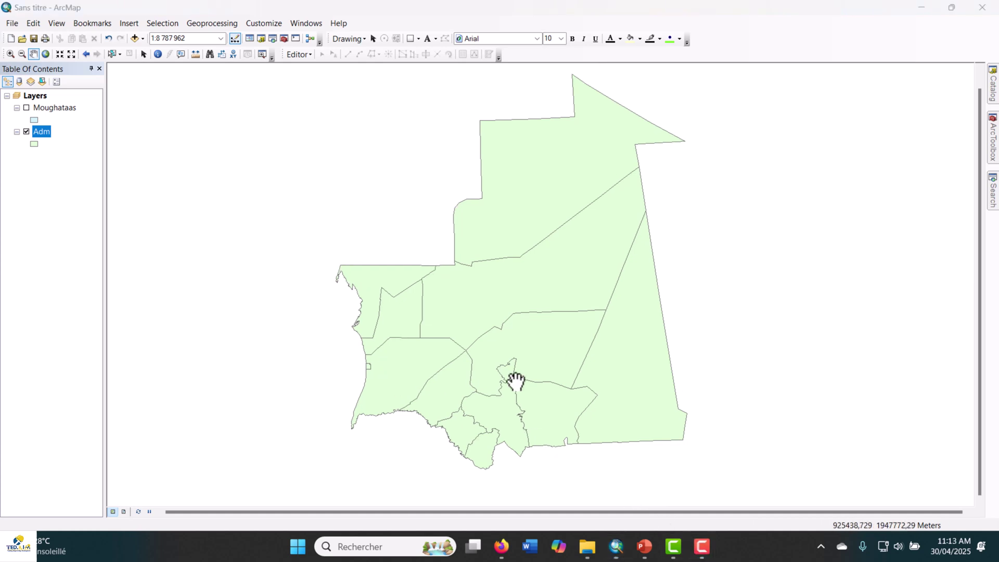
{"action": "left_click_drag", "start_coordinate": [504, 306], "coordinate": [488, 319]}
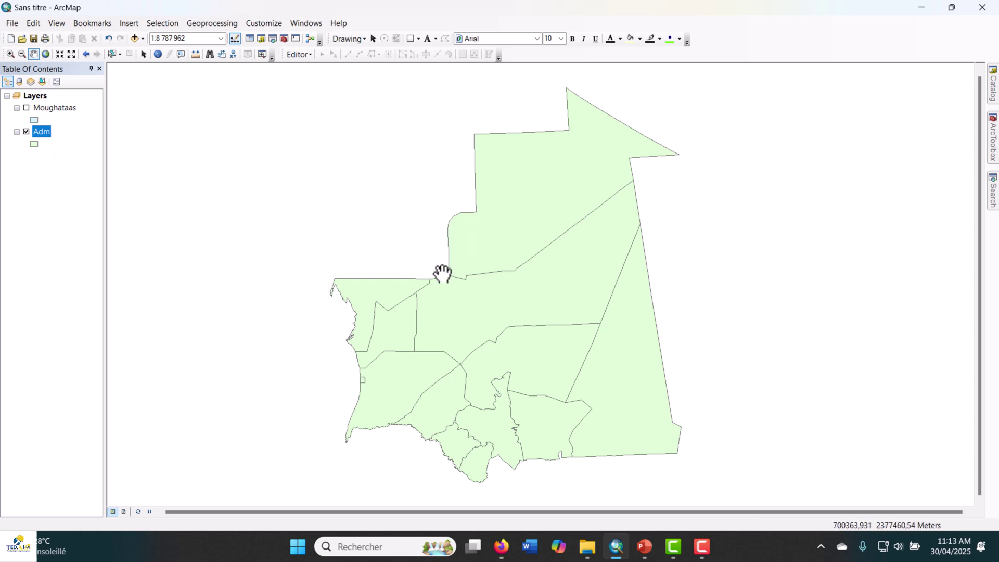
{"action": "left_click_drag", "start_coordinate": [500, 308], "coordinate": [473, 283]}
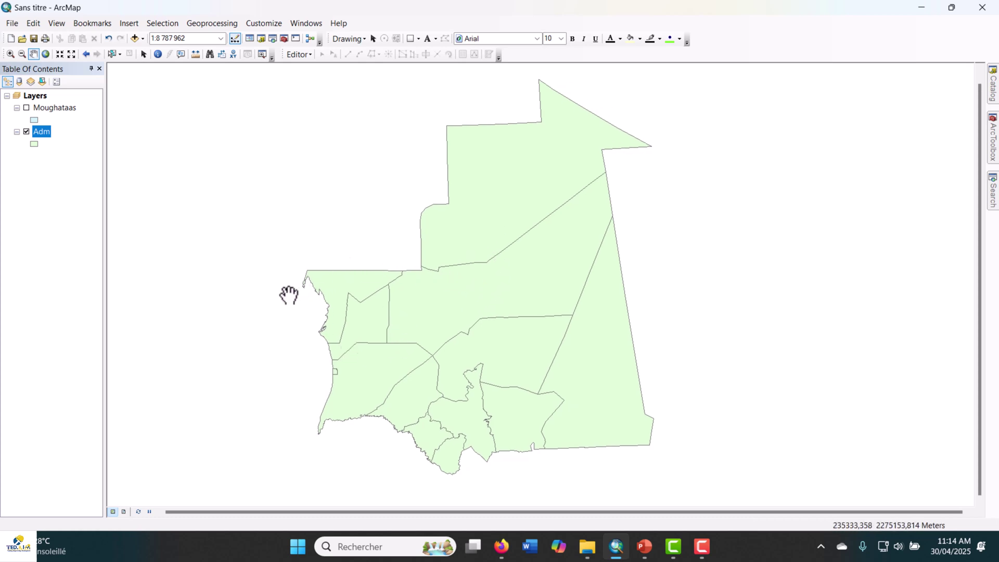
Step: Turn on feature labels for the Adm layer
{"action": "right_click", "coordinate": [39, 131]}
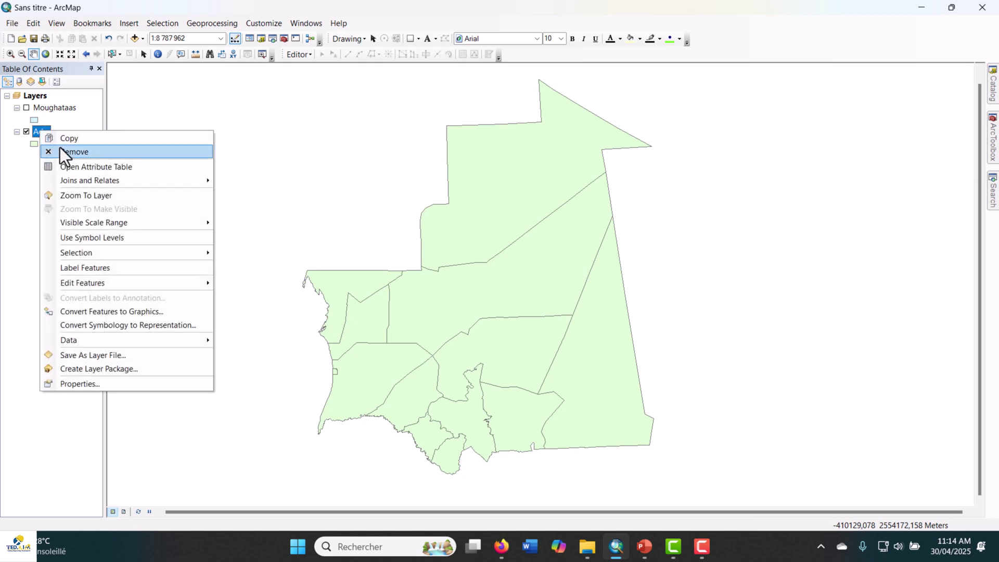
{"action": "left_click", "coordinate": [48, 271]}
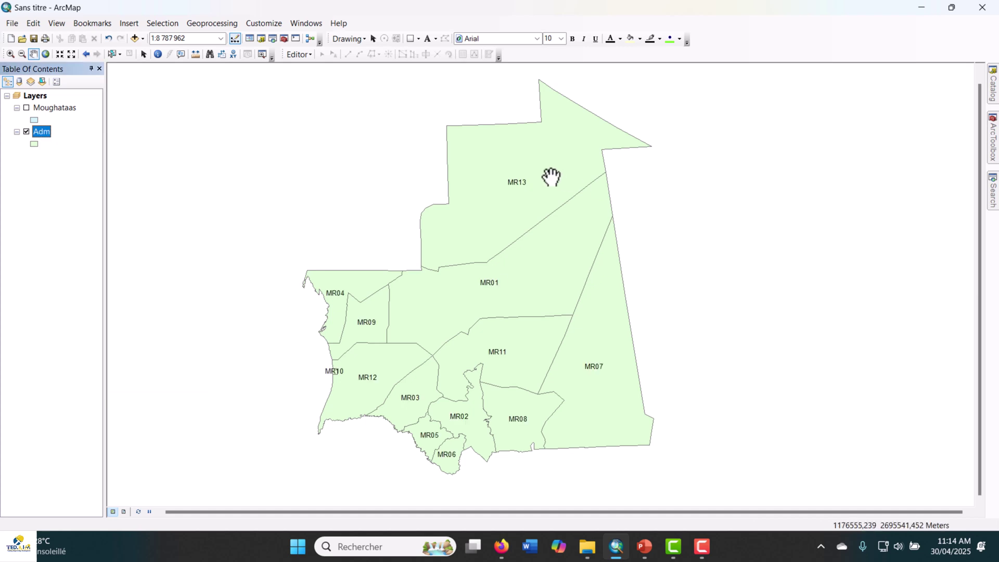
{"action": "scroll", "coordinate": [436, 346], "scroll_direction": "up", "scroll_amount": 2}
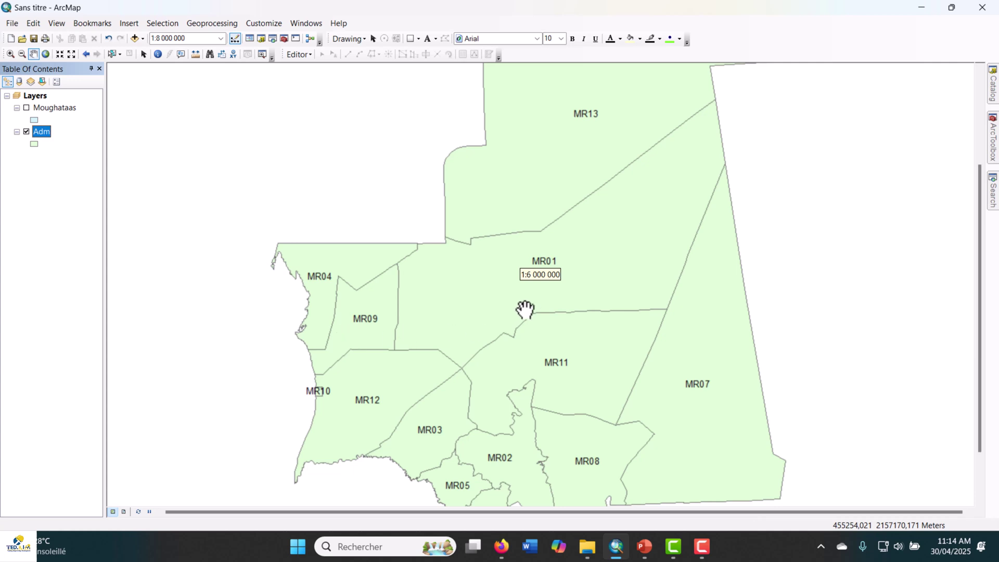
{"action": "scroll", "coordinate": [524, 311], "scroll_direction": "down", "scroll_amount": 1}
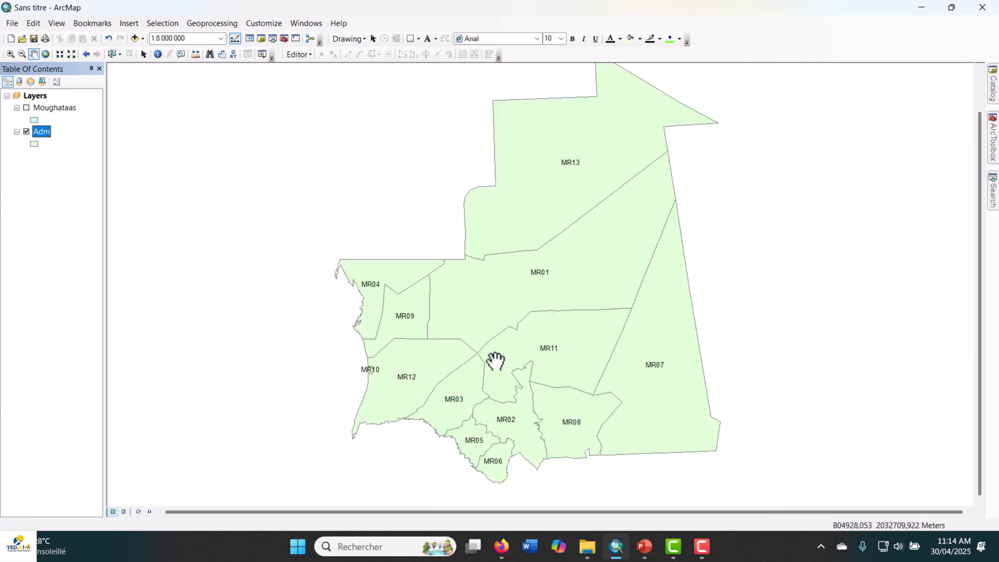
Step: Compare Adm's attribute table with the labels on the map, moving the table aside, then close it
{"action": "right_click", "coordinate": [33, 127]}
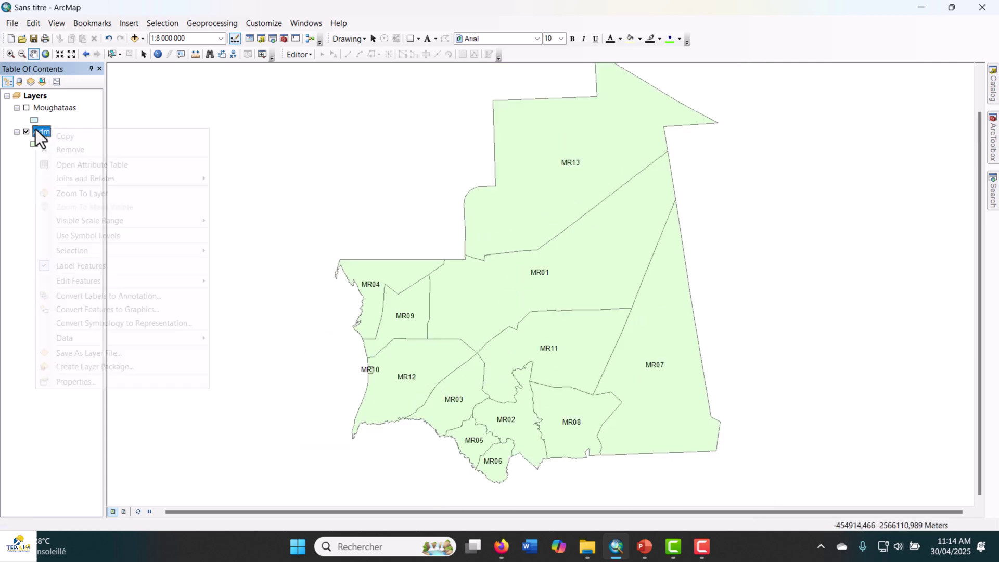
{"action": "left_click", "coordinate": [94, 165]}
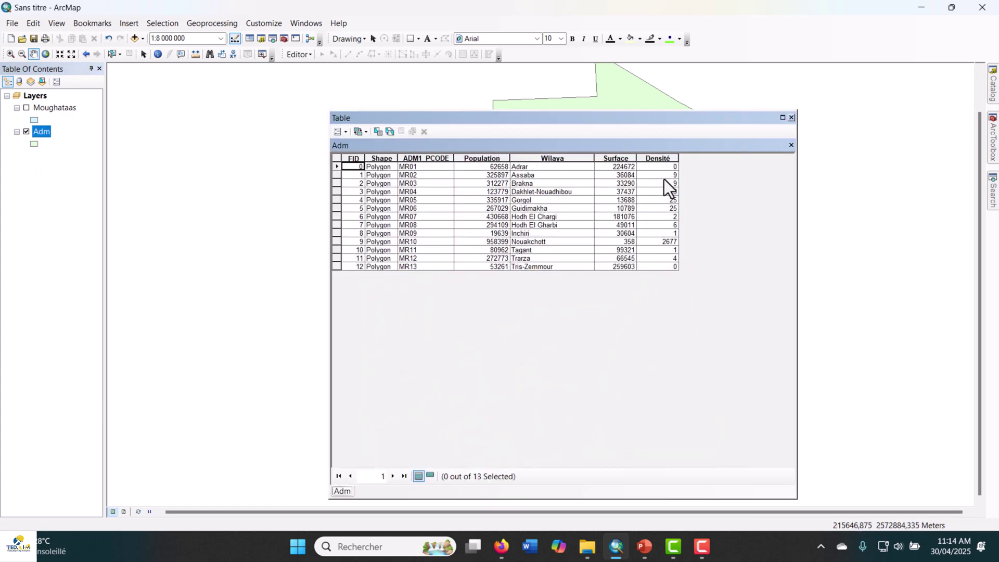
{"action": "left_click_drag", "start_coordinate": [710, 127], "coordinate": [455, 131]}
{"action": "left_click_drag", "start_coordinate": [593, 160], "coordinate": [742, 151]}
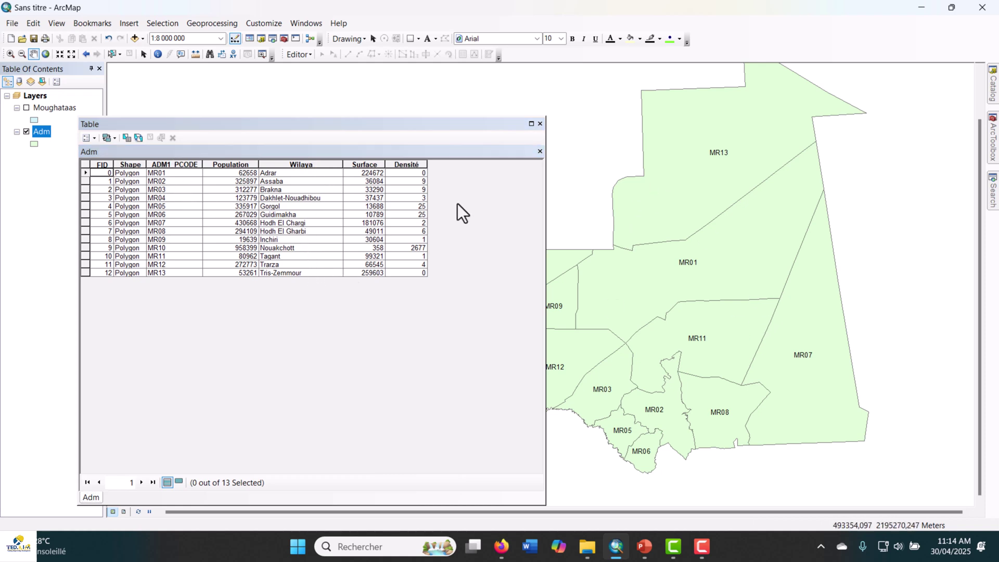
{"action": "left_click", "coordinate": [541, 123]}
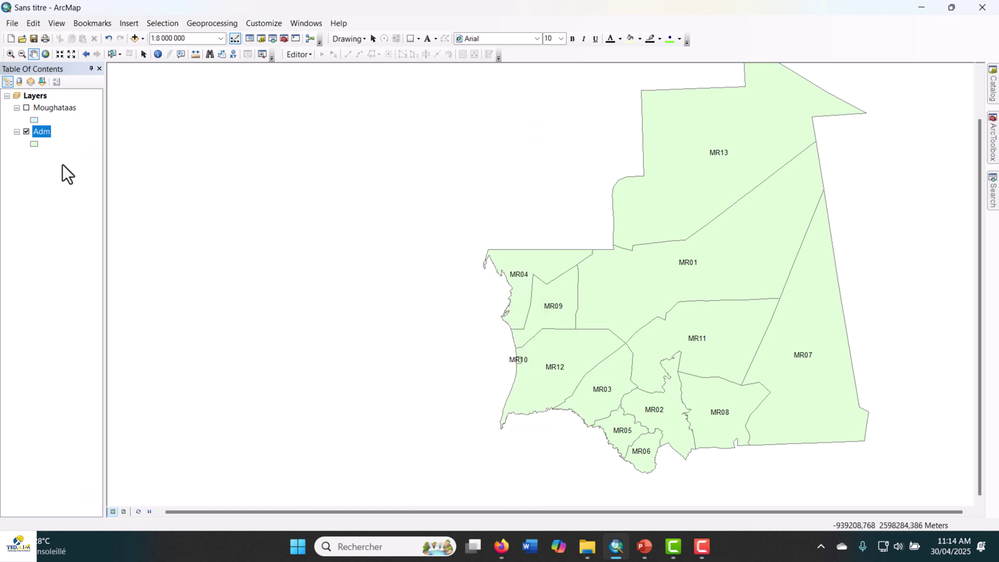
Step: Set the label field to Wilaya in the Adm layer's properties
{"action": "right_click", "coordinate": [46, 134]}
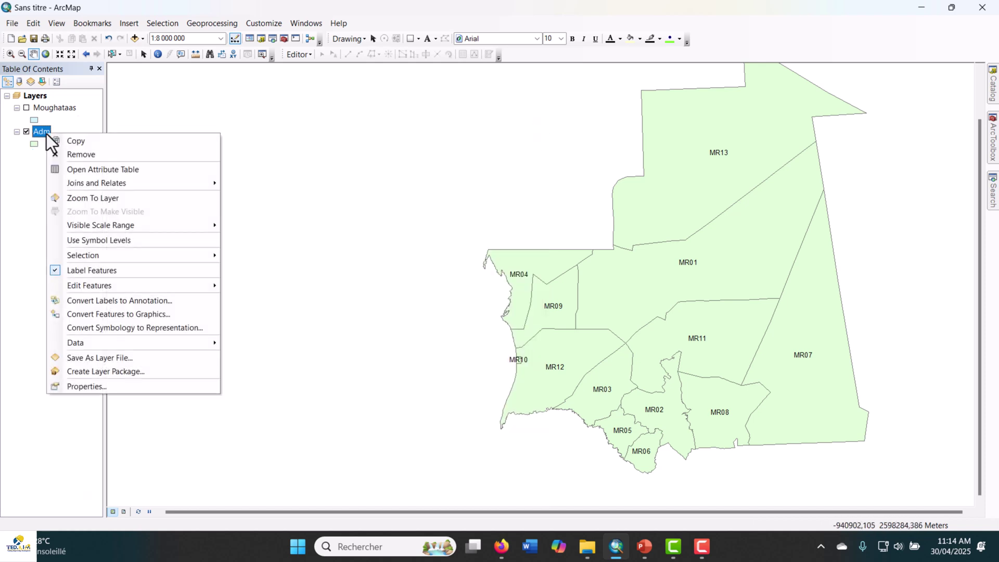
{"action": "left_click", "coordinate": [148, 390]}
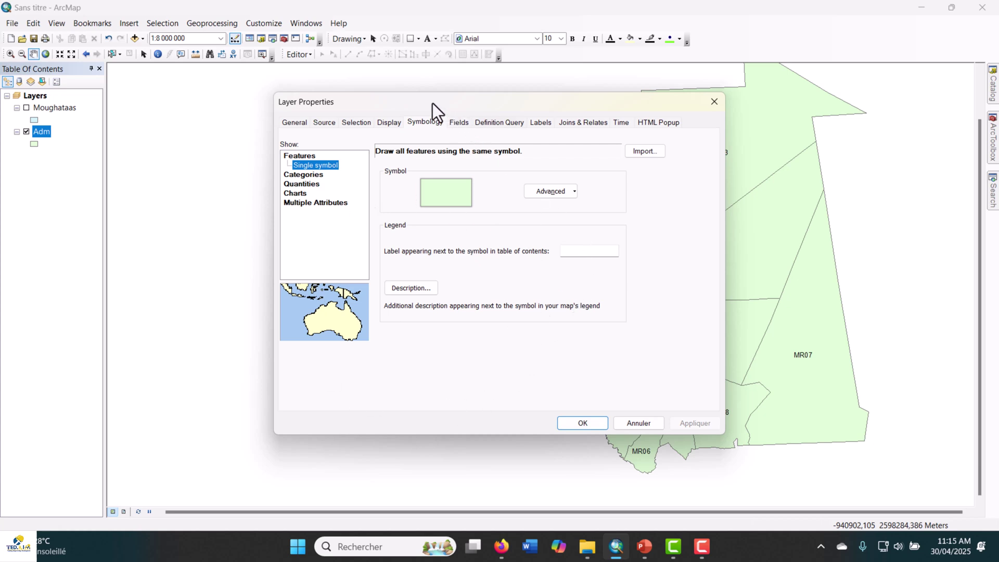
{"action": "left_click_drag", "start_coordinate": [433, 103], "coordinate": [405, 116]}
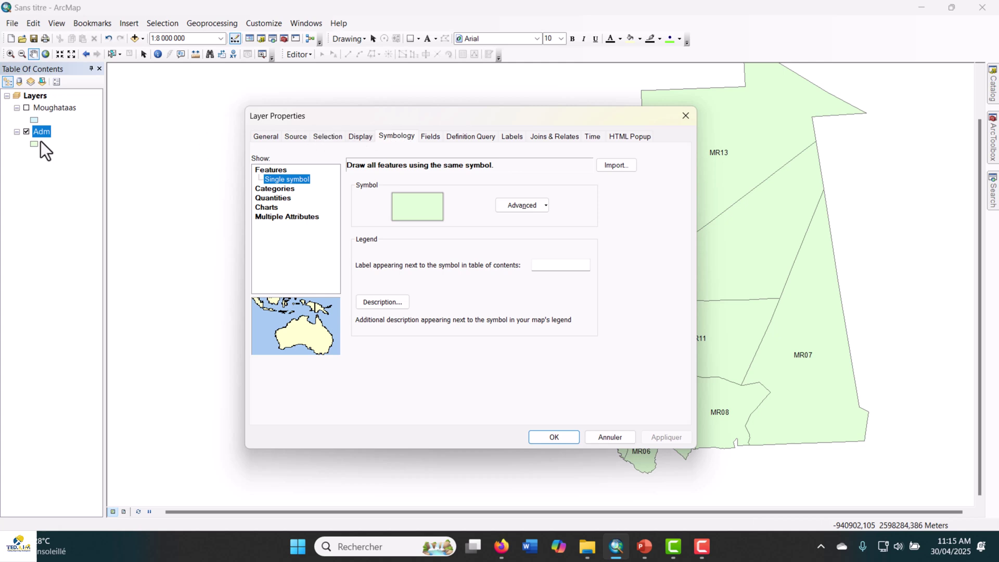
{"action": "left_click", "coordinate": [510, 137]}
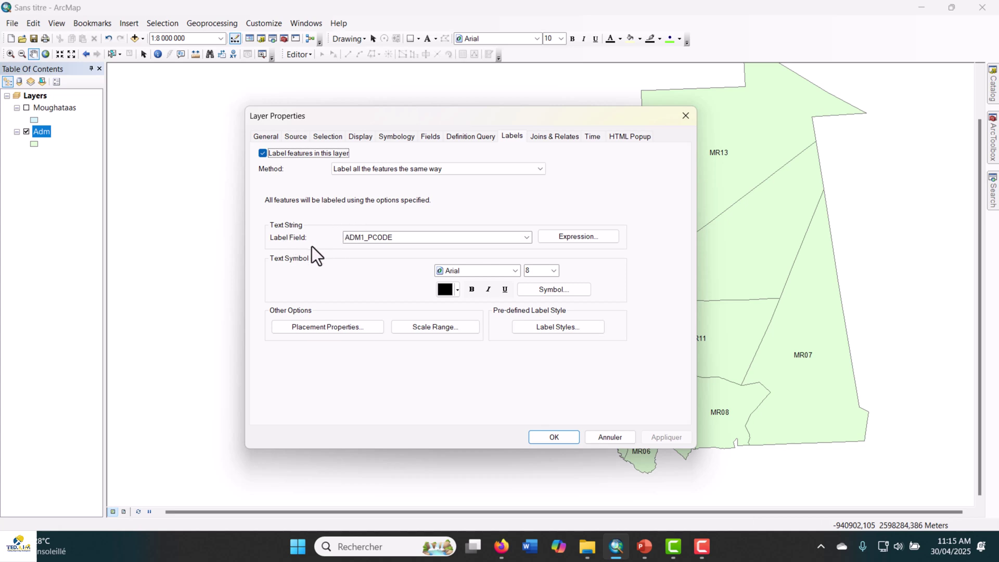
{"action": "left_click", "coordinate": [389, 238]}
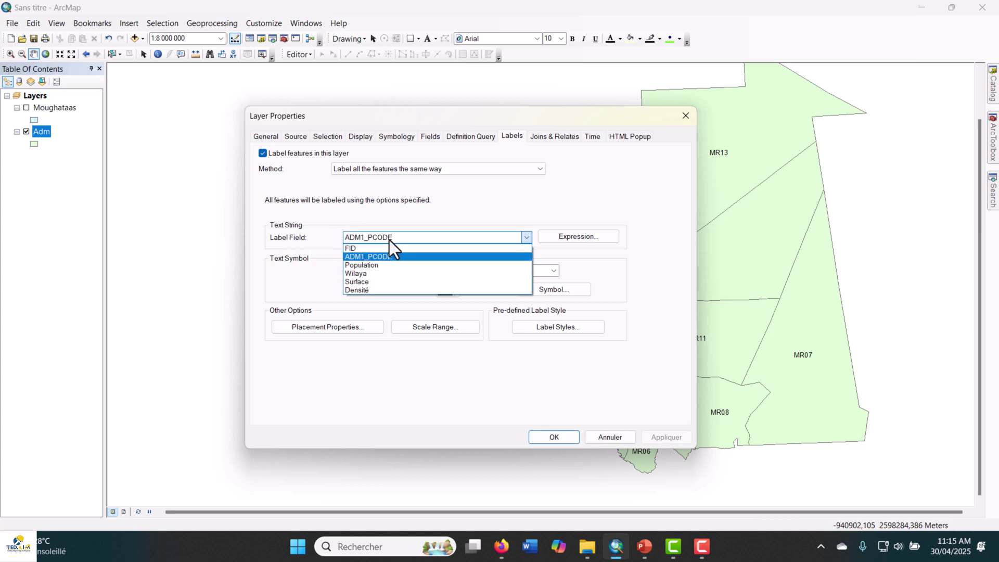
{"action": "left_click", "coordinate": [368, 274]}
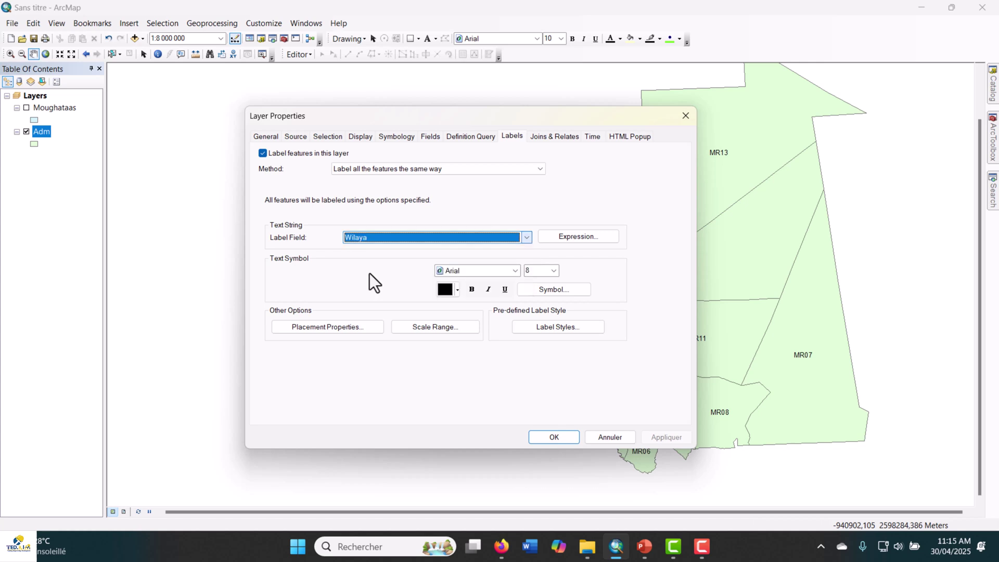
Step: Make Adm's label text bold at size 12, apply the label settings and close the layer properties
{"action": "left_click", "coordinate": [472, 289]}
{"action": "left_click", "coordinate": [553, 272]}
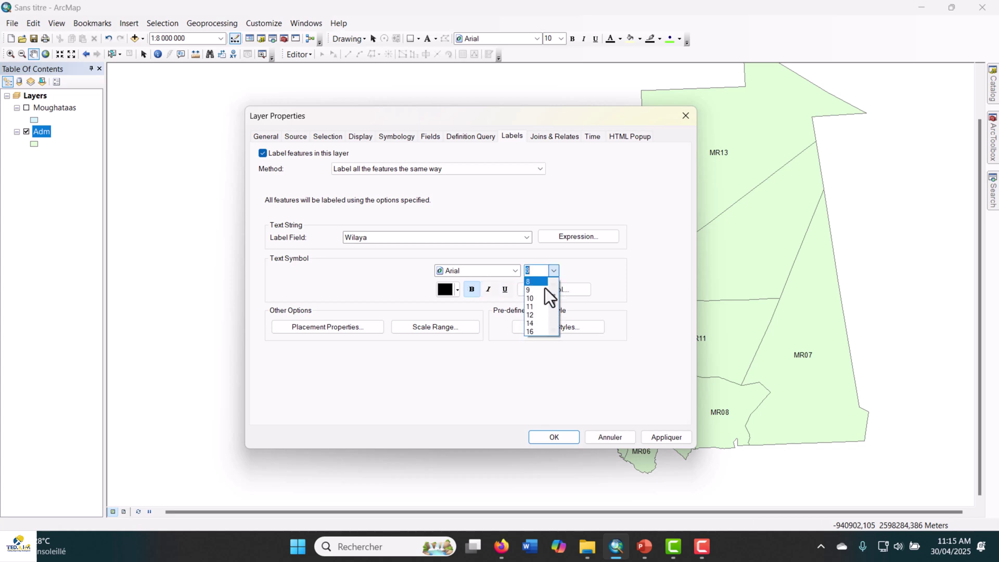
{"action": "left_click", "coordinate": [531, 315]}
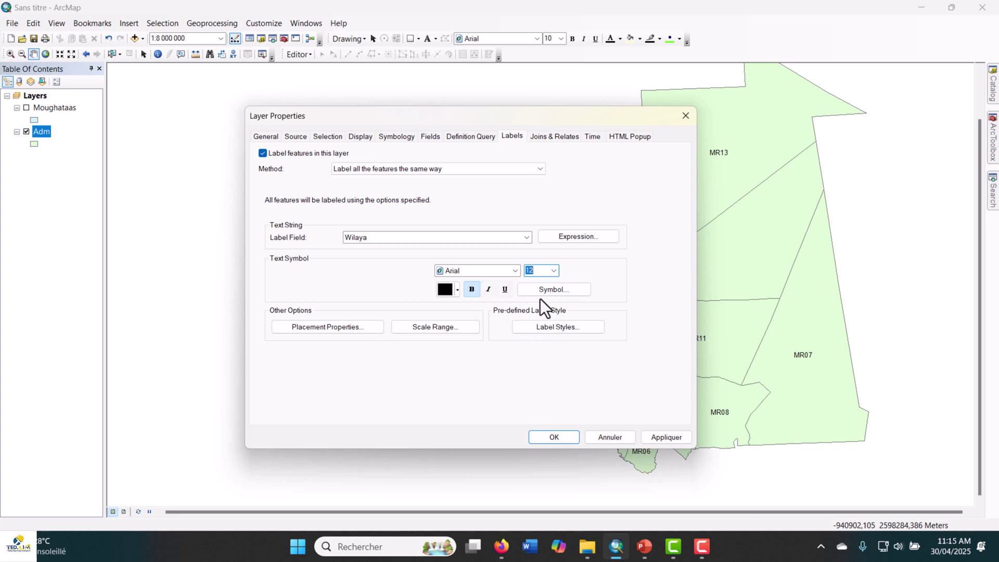
{"action": "left_click", "coordinate": [669, 437]}
{"action": "left_click_drag", "start_coordinate": [496, 109], "coordinate": [195, 82]}
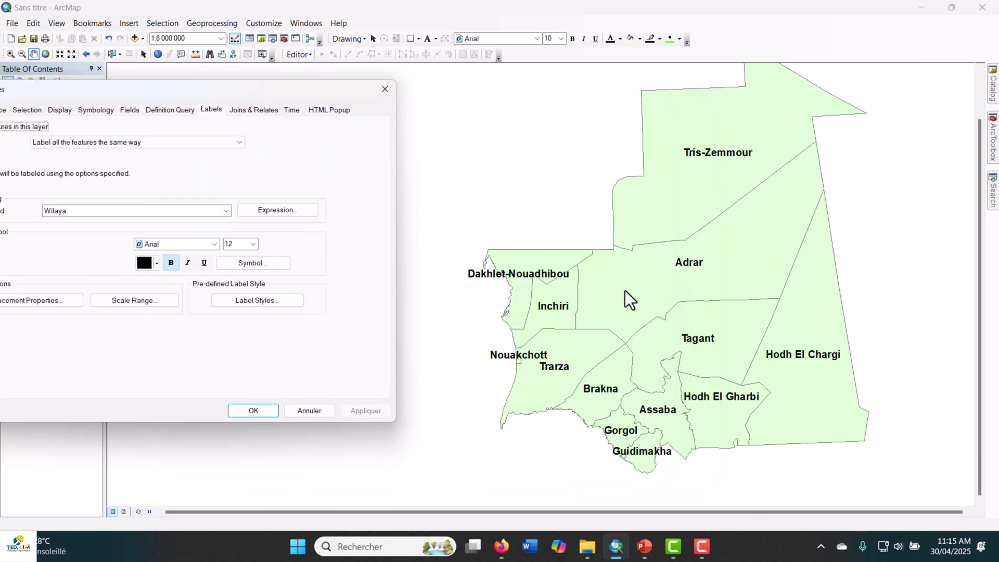
{"action": "left_click", "coordinate": [268, 414]}
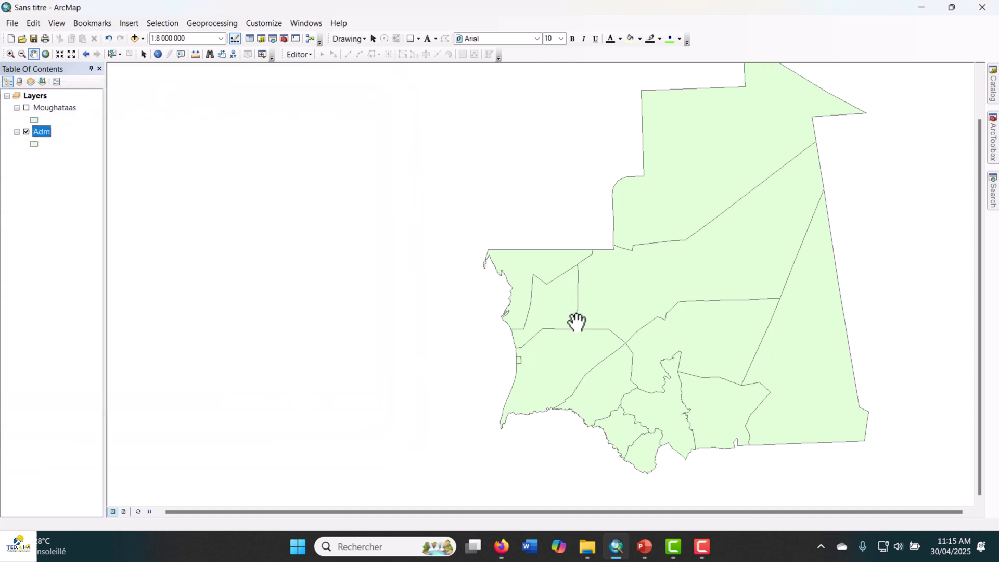
{"action": "scroll", "coordinate": [698, 338], "scroll_direction": "up", "scroll_amount": 3}
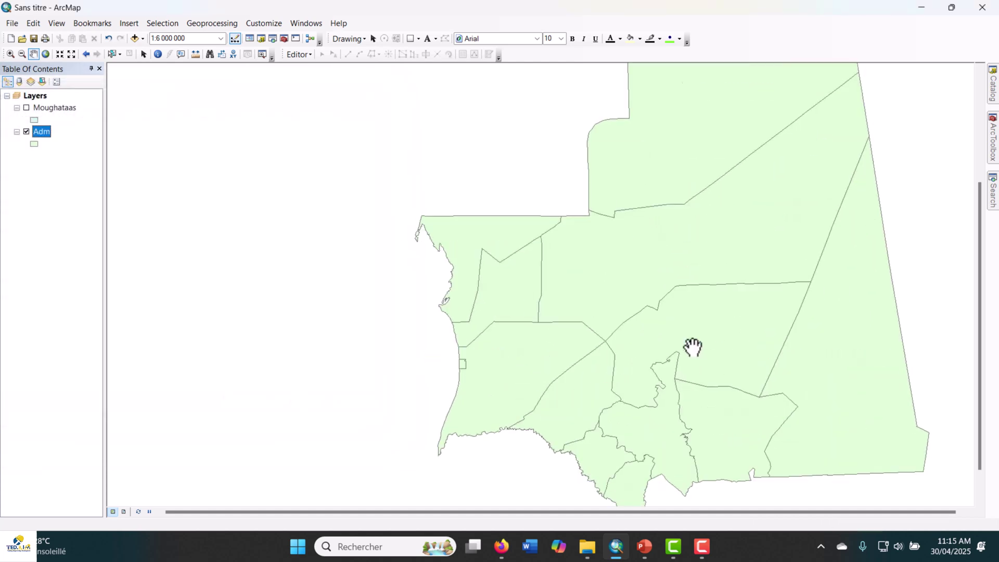
{"action": "left_click_drag", "start_coordinate": [695, 344], "coordinate": [549, 329]}
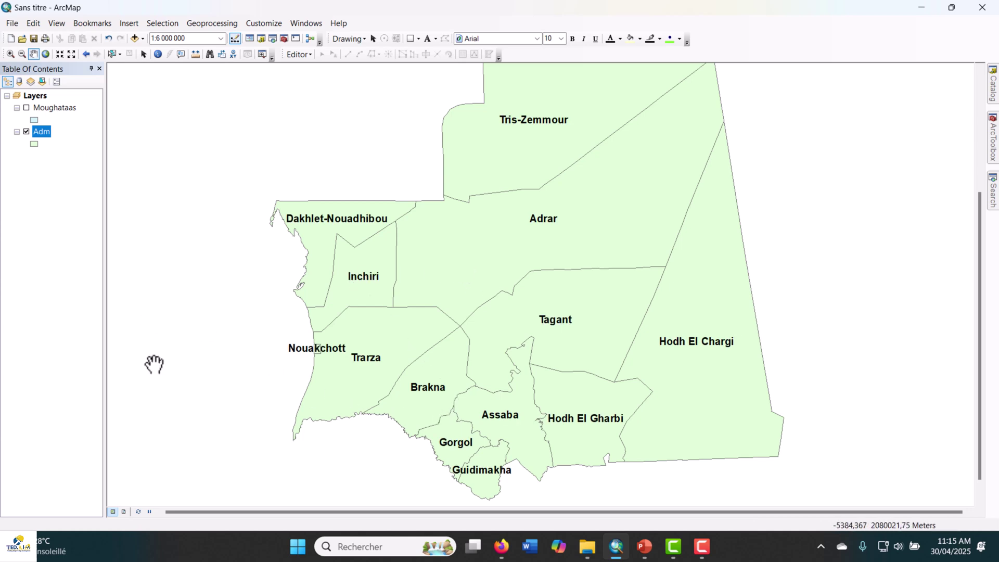
{"action": "left_click_drag", "start_coordinate": [405, 256], "coordinate": [408, 279]}
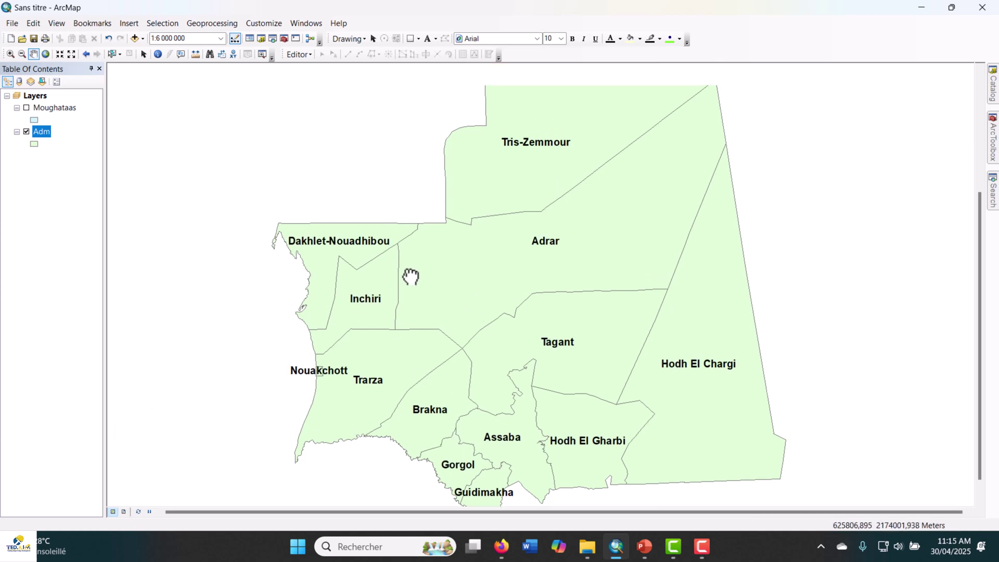
Step: Symbolize the Adm layer by quantities with graduated colors, using Densité as the value field
{"action": "scroll", "coordinate": [507, 294], "scroll_direction": "down", "scroll_amount": 1}
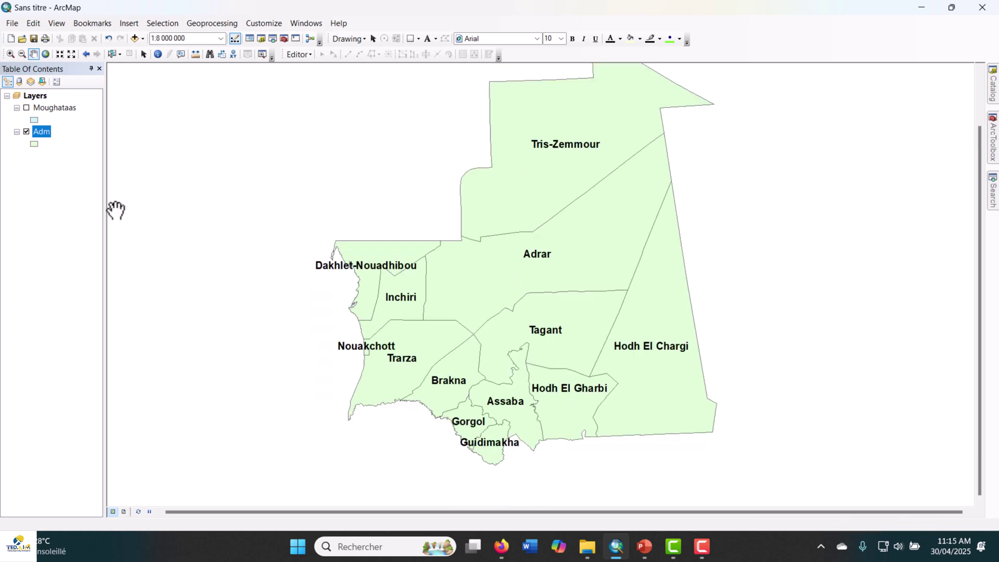
{"action": "right_click", "coordinate": [43, 135]}
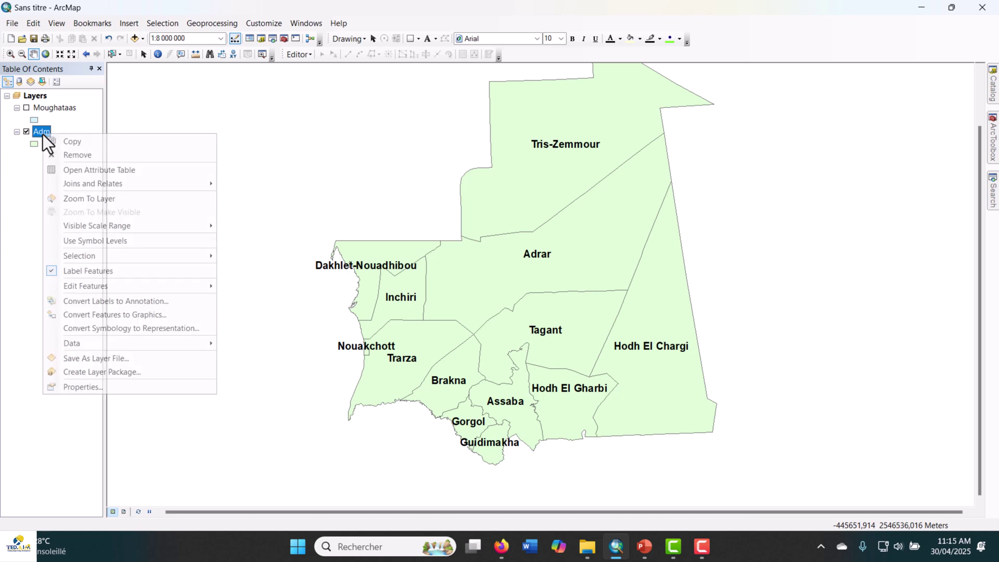
{"action": "left_click", "coordinate": [74, 387]}
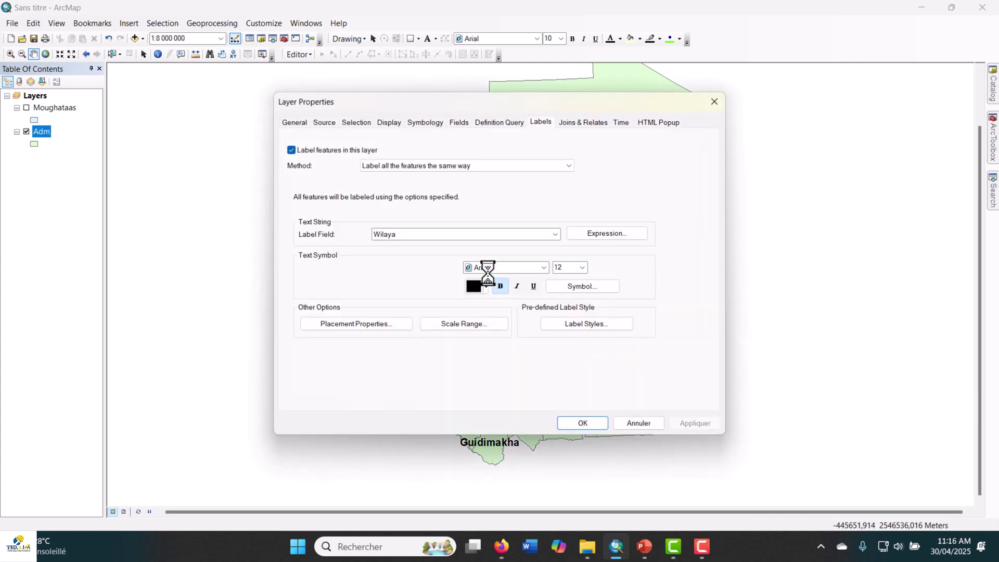
{"action": "left_click", "coordinate": [425, 120]}
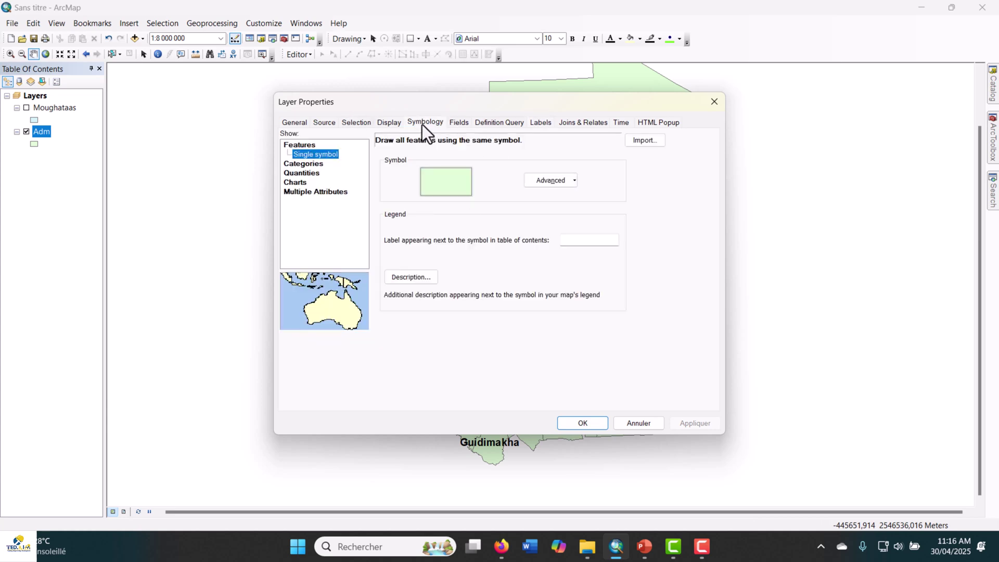
{"action": "left_click", "coordinate": [310, 172]}
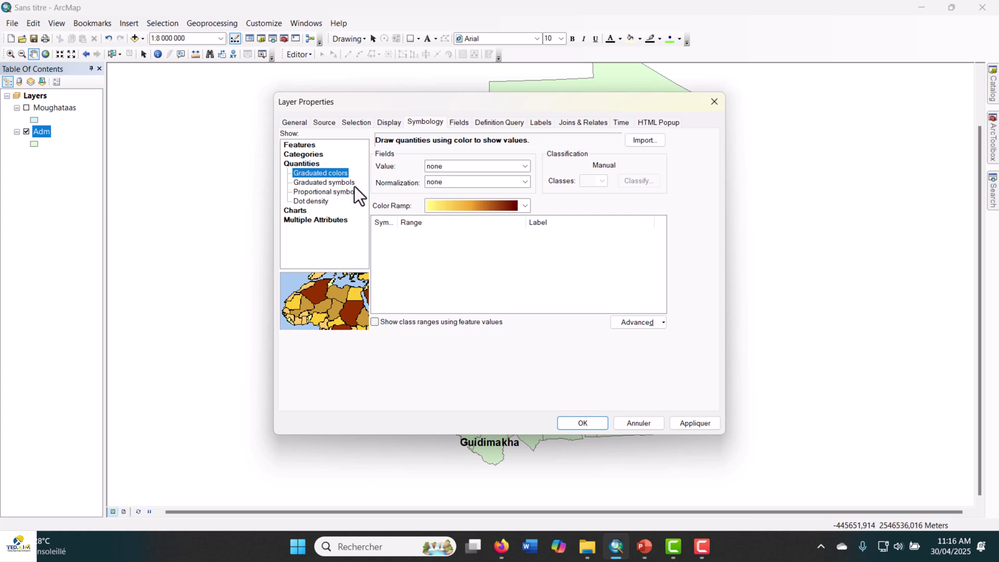
{"action": "left_click", "coordinate": [470, 170]}
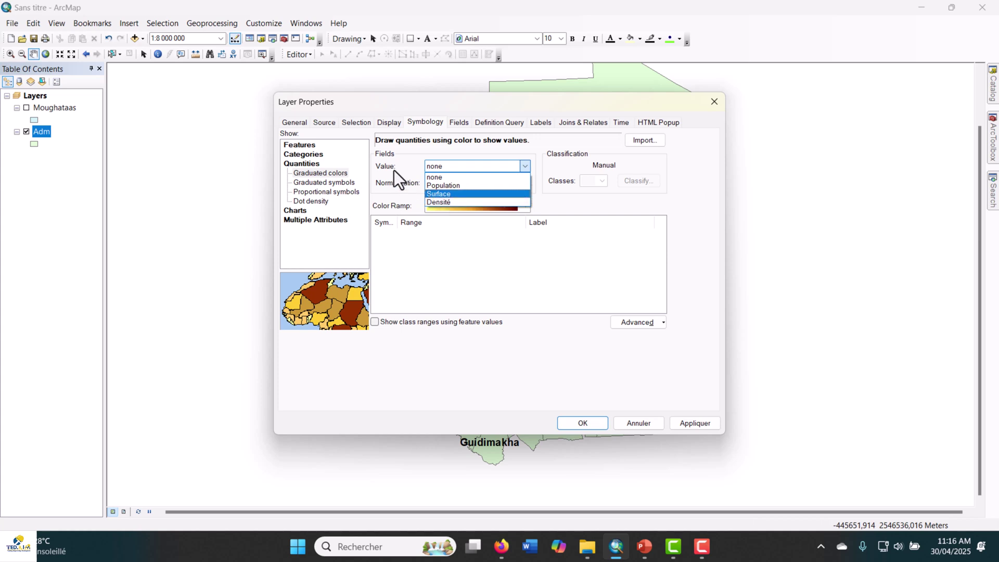
{"action": "left_click", "coordinate": [446, 202]}
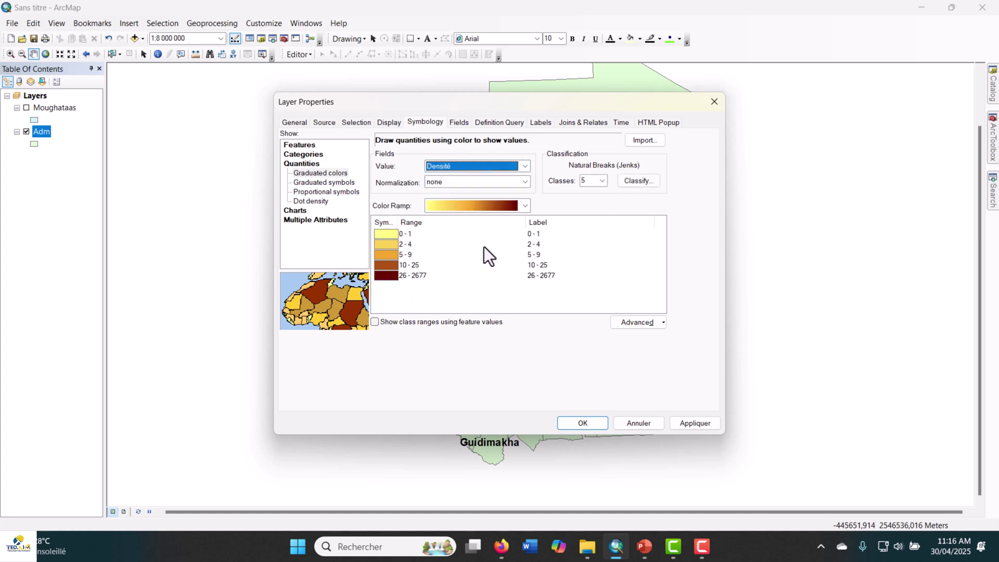
Step: Try the Densité classification with 4 classes and with 3 classes
{"action": "left_click", "coordinate": [602, 181]}
{"action": "scroll", "coordinate": [587, 232], "scroll_direction": "up", "scroll_amount": 1}
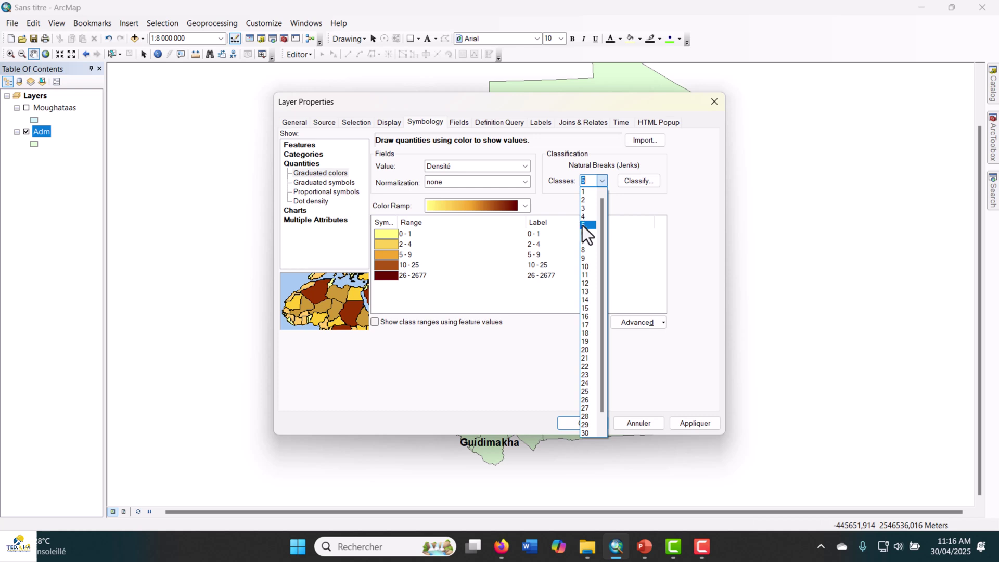
{"action": "left_click", "coordinate": [584, 216]}
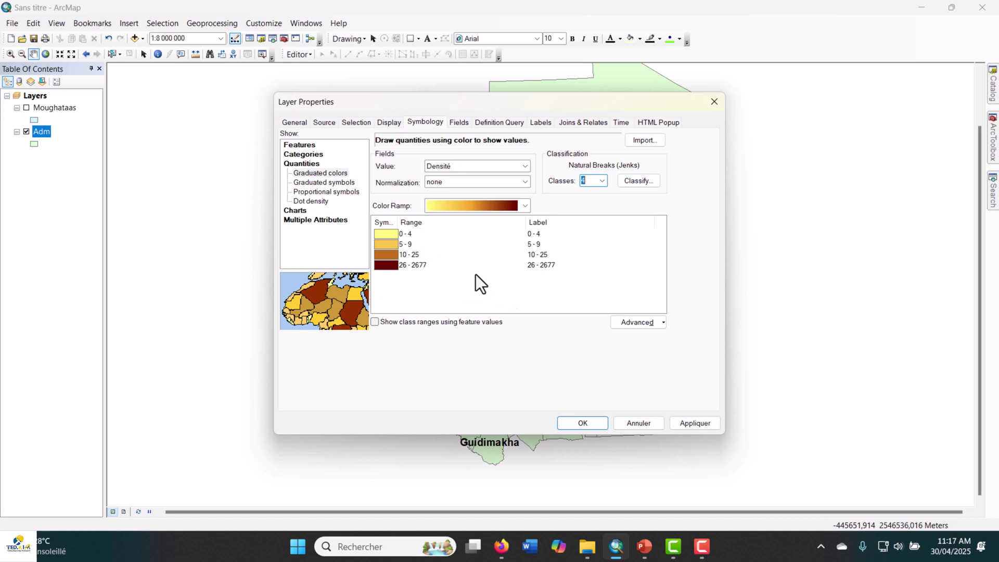
{"action": "left_click", "coordinate": [604, 185]}
{"action": "left_click", "coordinate": [603, 185]}
{"action": "left_click", "coordinate": [604, 185]}
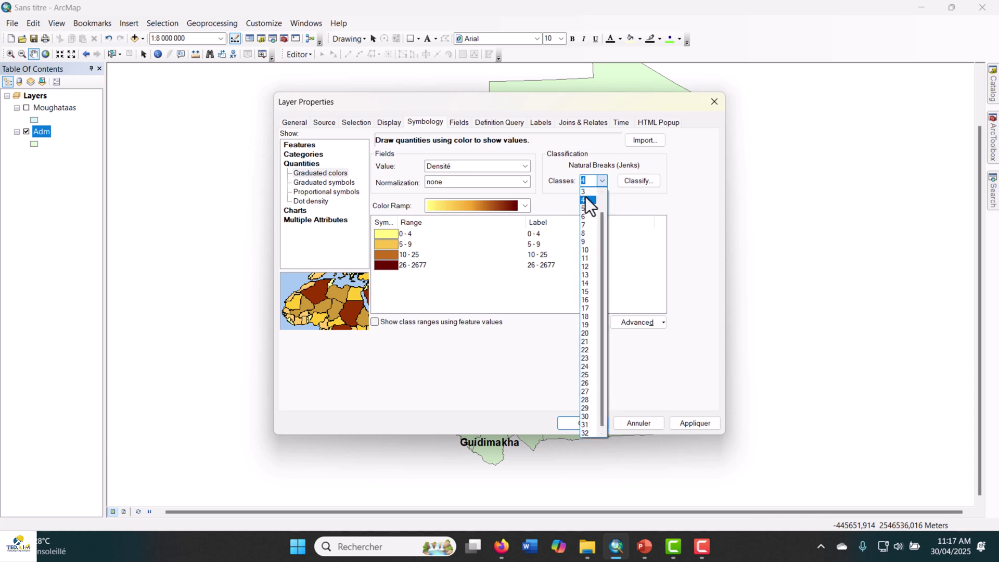
{"action": "left_click", "coordinate": [585, 192]}
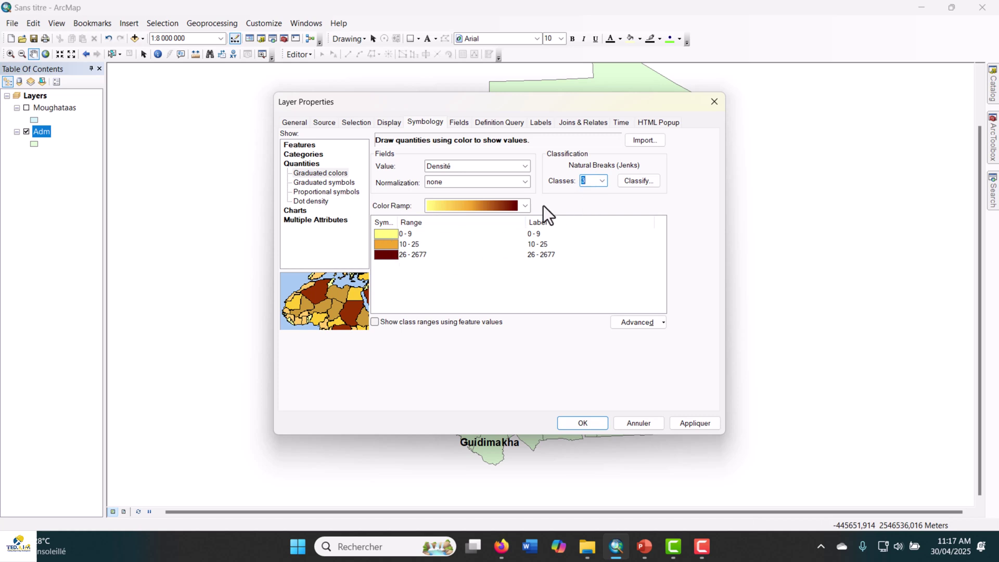
Step: Set the Densité classification to 4 classes, apply the symbology and close the layer properties
{"action": "left_click", "coordinate": [605, 180]}
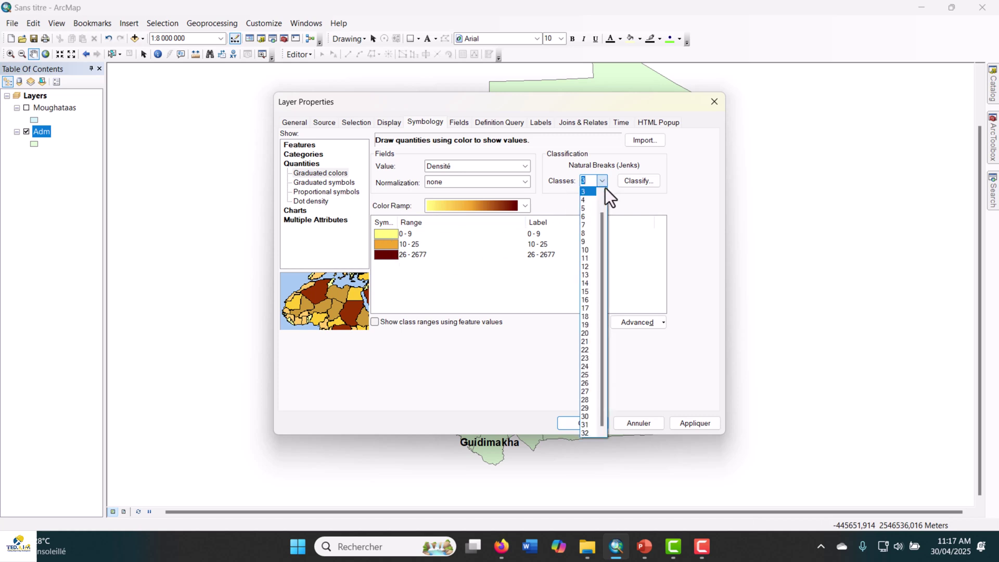
{"action": "left_click", "coordinate": [590, 200]}
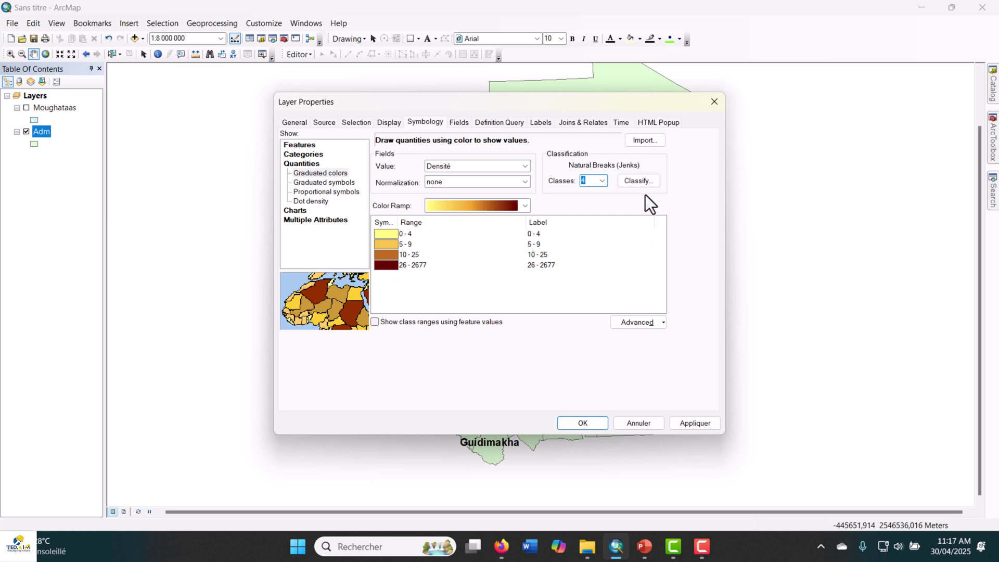
{"action": "left_click", "coordinate": [686, 421]}
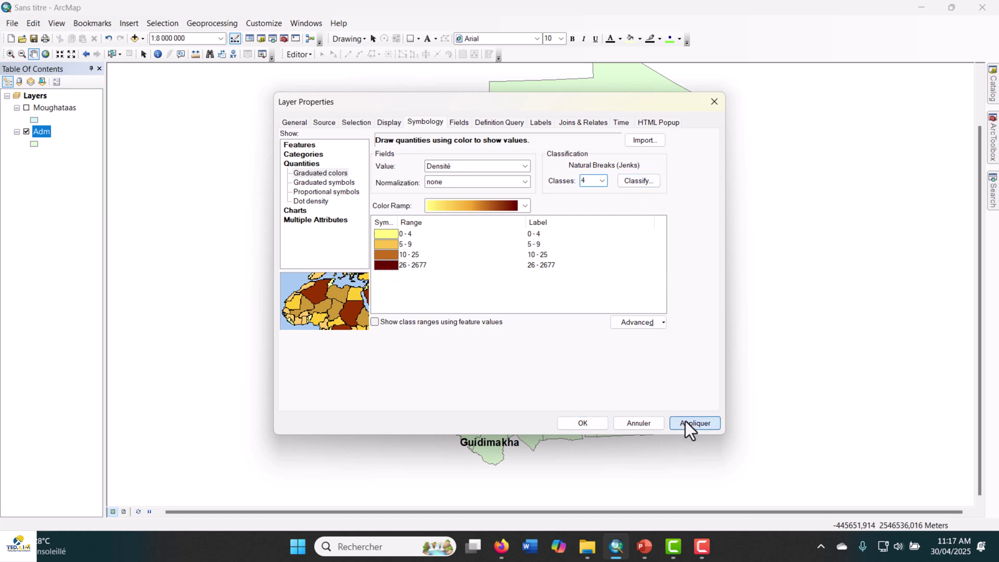
{"action": "left_click", "coordinate": [581, 423]}
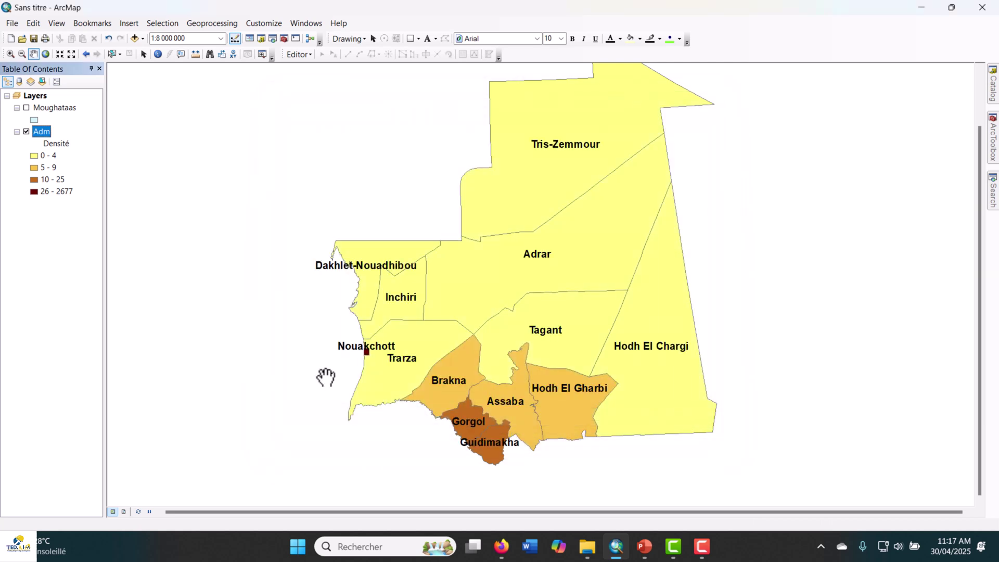
Step: Examine the density colors of the regions across the map, looking closely at Nouakchott on the coast
{"action": "left_click_drag", "start_coordinate": [540, 354], "coordinate": [498, 364]}
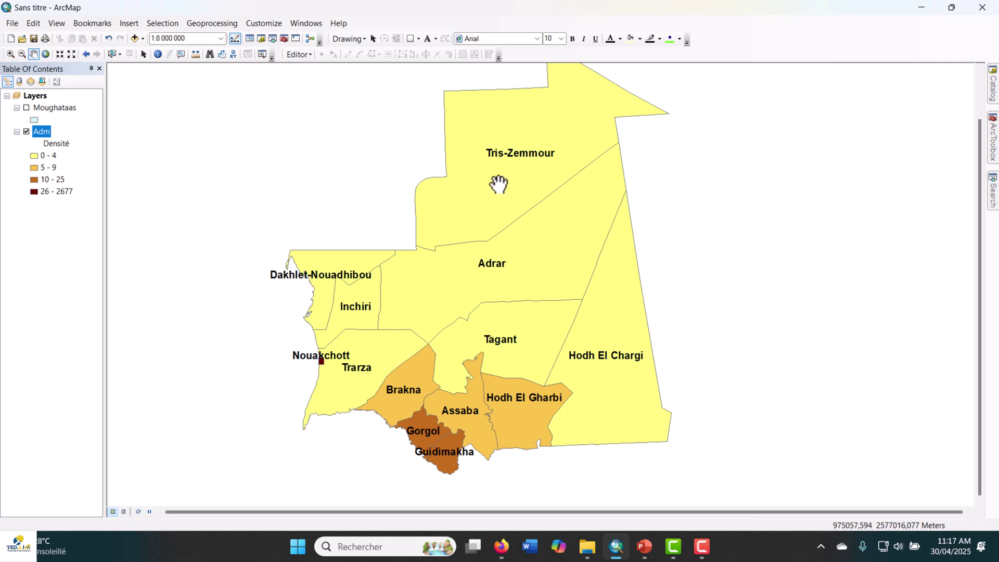
{"action": "scroll", "coordinate": [531, 364], "scroll_direction": "down", "scroll_amount": 2}
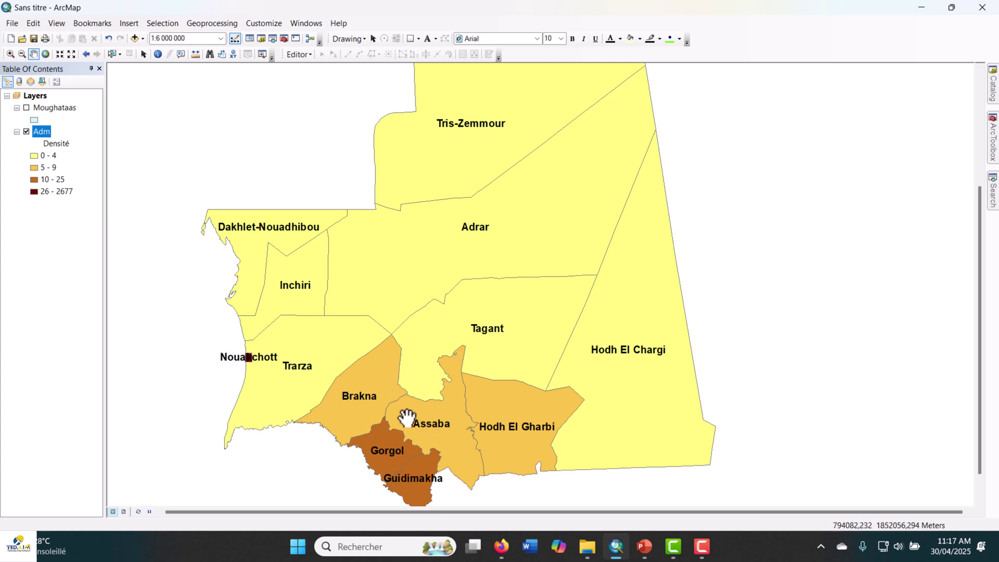
{"action": "scroll", "coordinate": [250, 358], "scroll_direction": "up", "scroll_amount": 5}
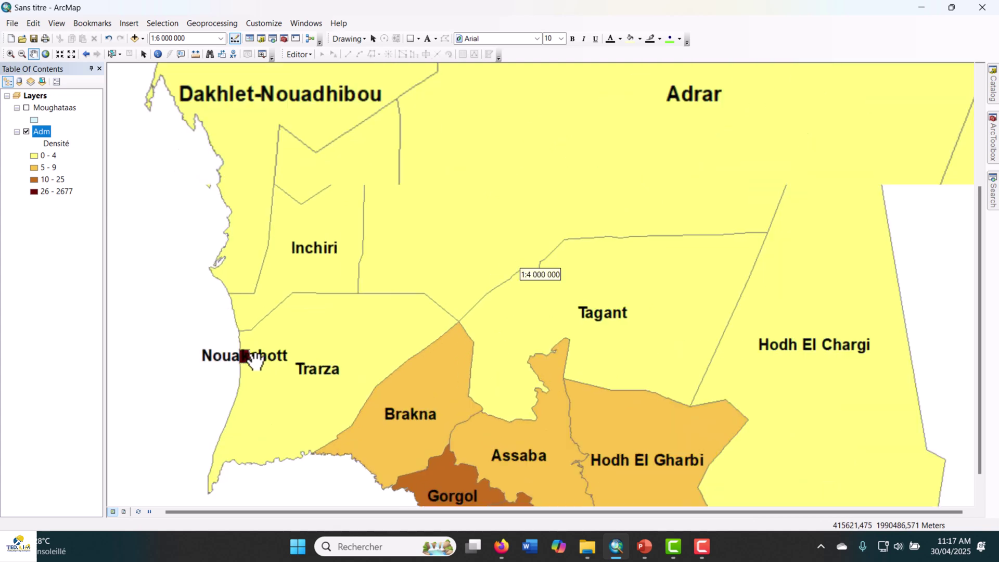
{"action": "scroll", "coordinate": [258, 358], "scroll_direction": "up", "scroll_amount": 2}
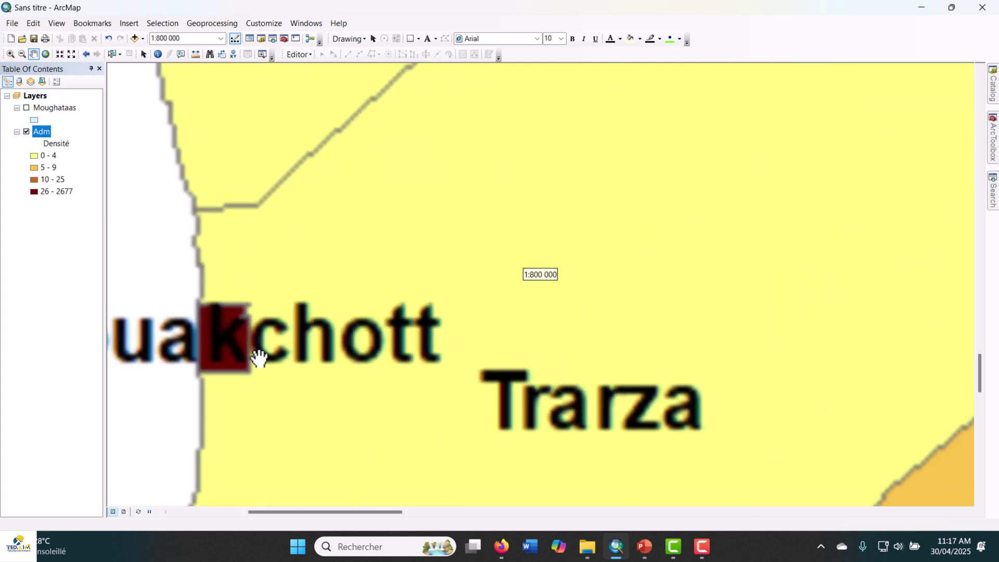
{"action": "scroll", "coordinate": [232, 347], "scroll_direction": "down", "scroll_amount": 3}
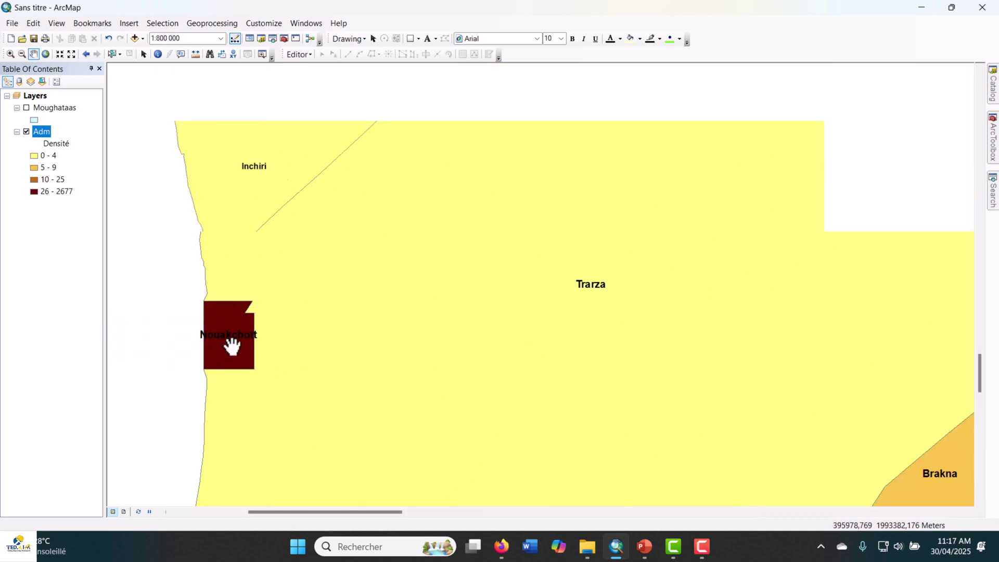
{"action": "scroll", "coordinate": [323, 399], "scroll_direction": "down", "scroll_amount": 3}
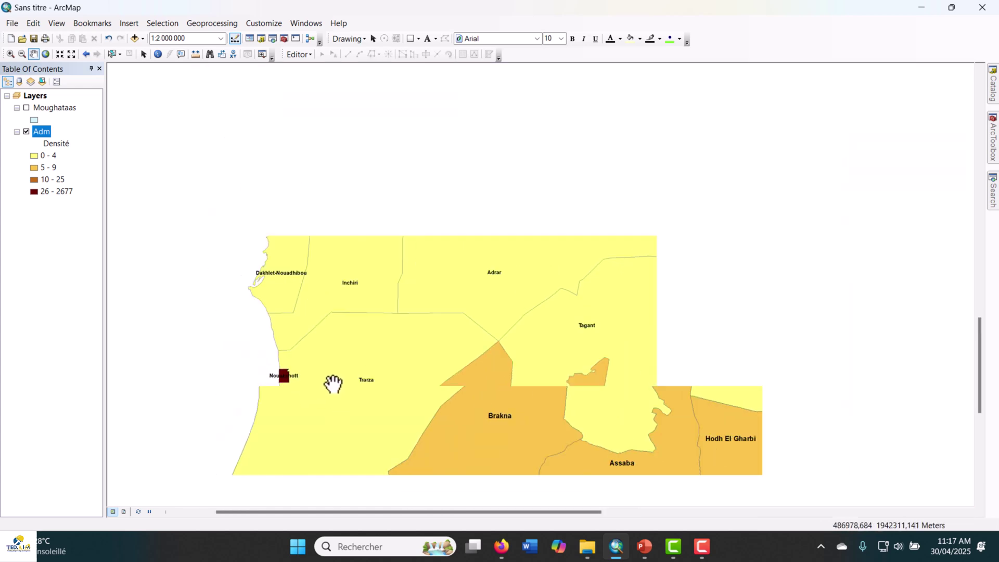
{"action": "left_click_drag", "start_coordinate": [387, 417], "coordinate": [395, 345]}
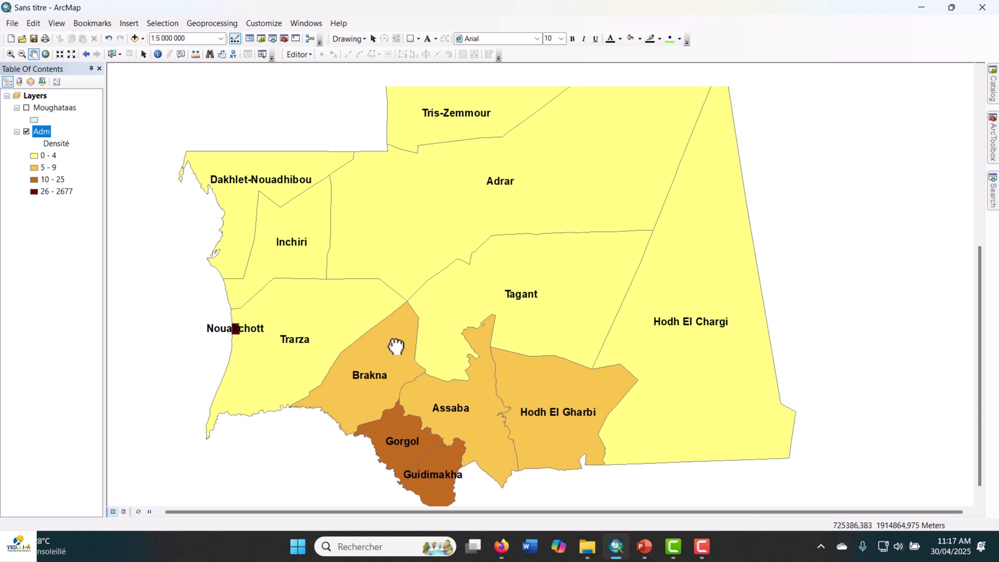
{"action": "scroll", "coordinate": [470, 369], "scroll_direction": "down", "scroll_amount": 3}
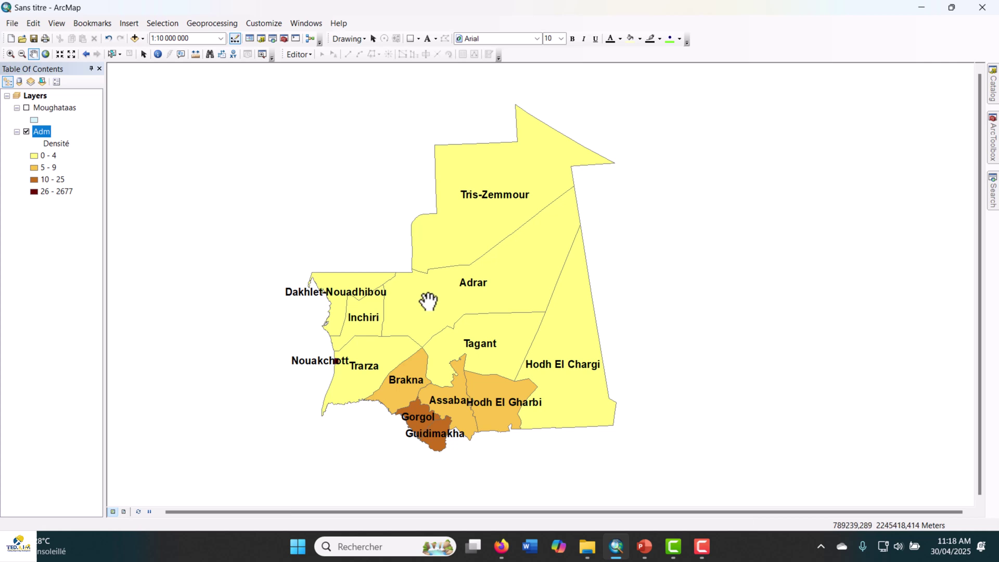
Step: Switch to the page layout and keep A4 as the paper size in the page and print setup
{"action": "left_click", "coordinate": [125, 512]}
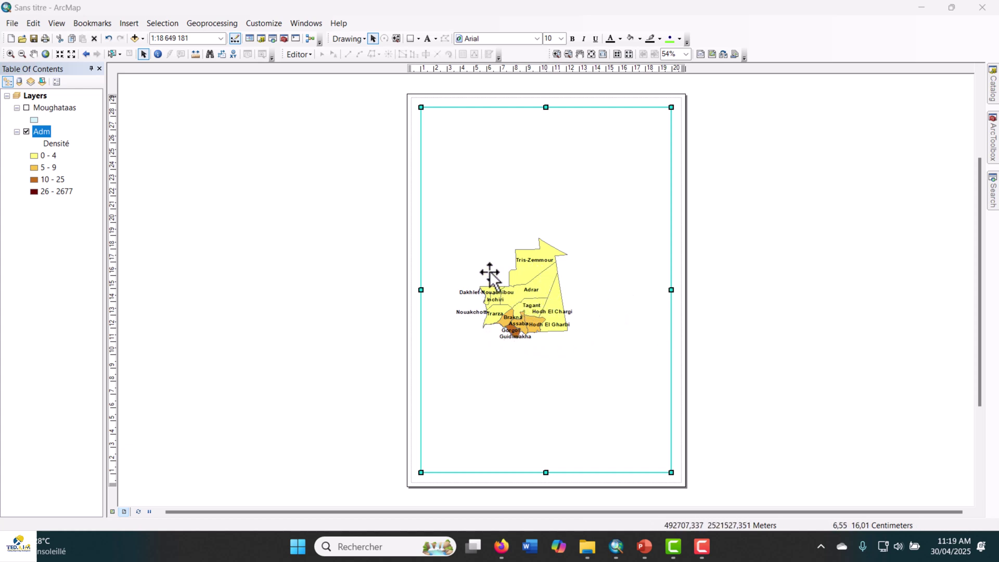
{"action": "left_click", "coordinate": [12, 23]}
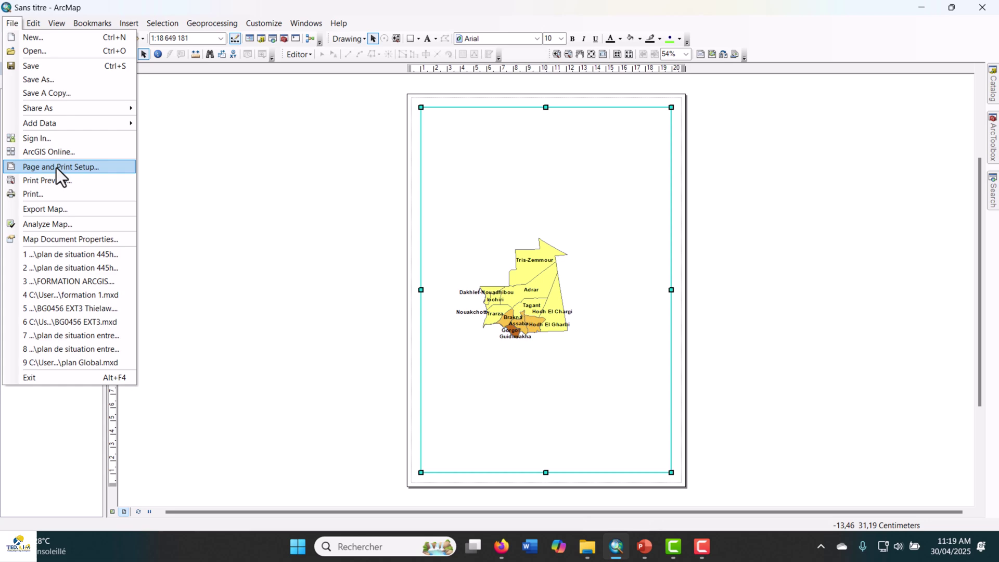
{"action": "left_click", "coordinate": [56, 167]}
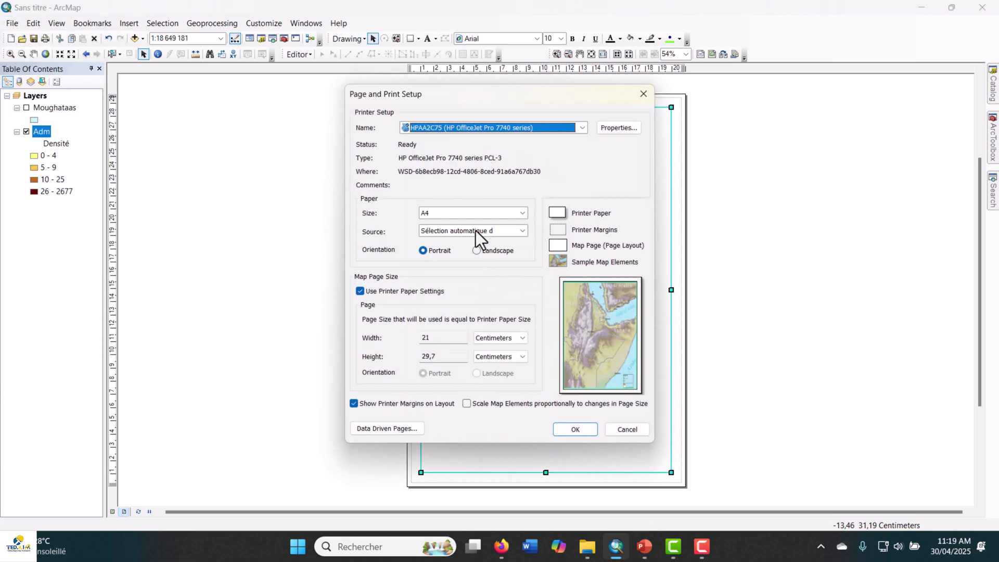
{"action": "left_click", "coordinate": [472, 212]}
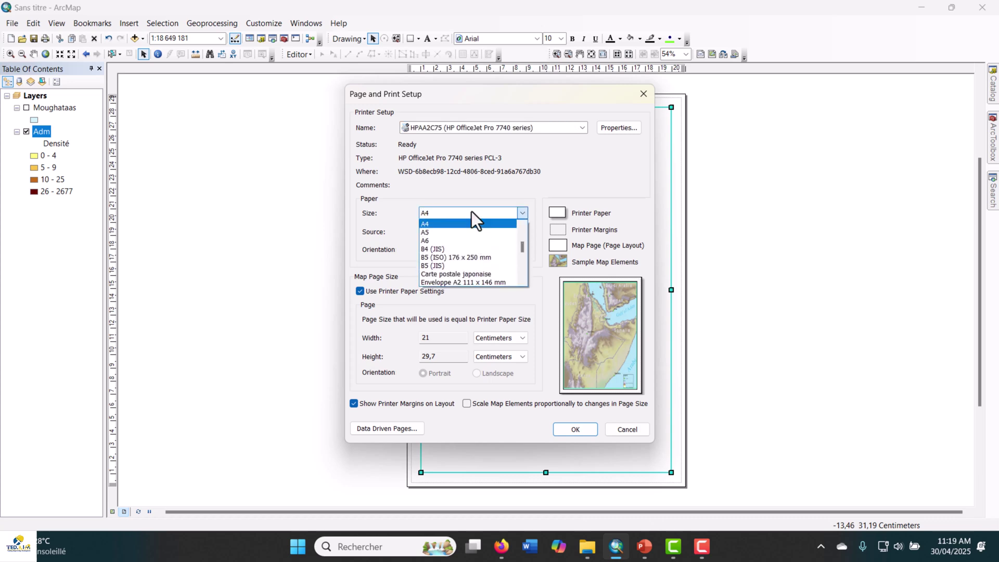
{"action": "scroll", "coordinate": [448, 236], "scroll_direction": "up", "scroll_amount": 2}
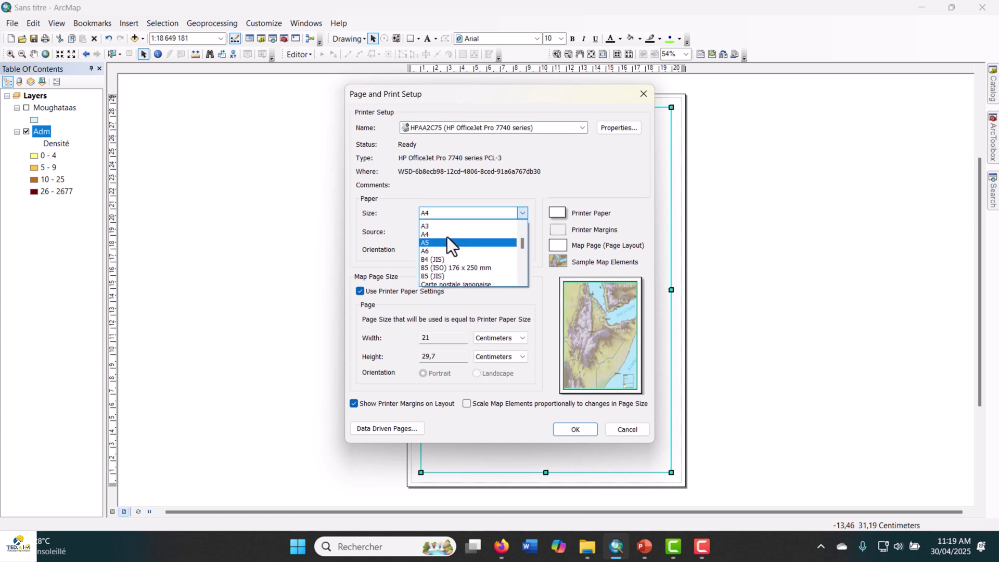
{"action": "left_click", "coordinate": [521, 177]}
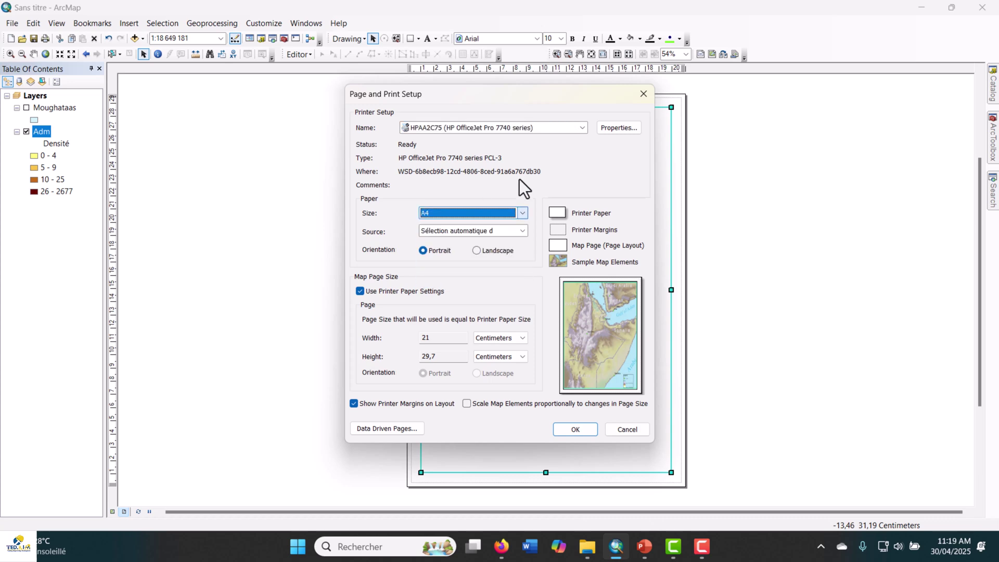
Step: Preview landscape orientation, set the page back to portrait and accept the page setup
{"action": "left_click", "coordinate": [491, 232]}
{"action": "left_click", "coordinate": [492, 232]}
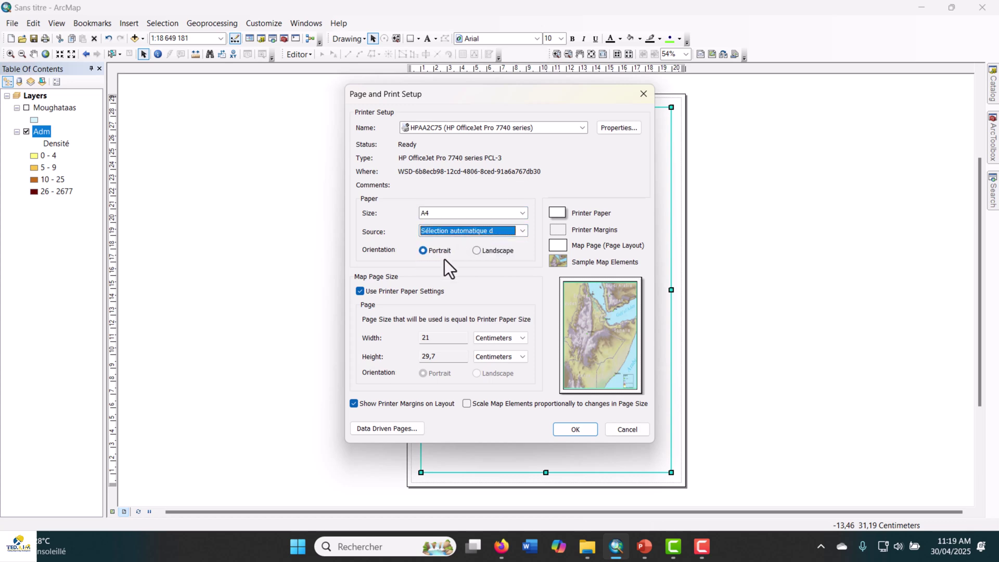
{"action": "left_click", "coordinate": [479, 251]}
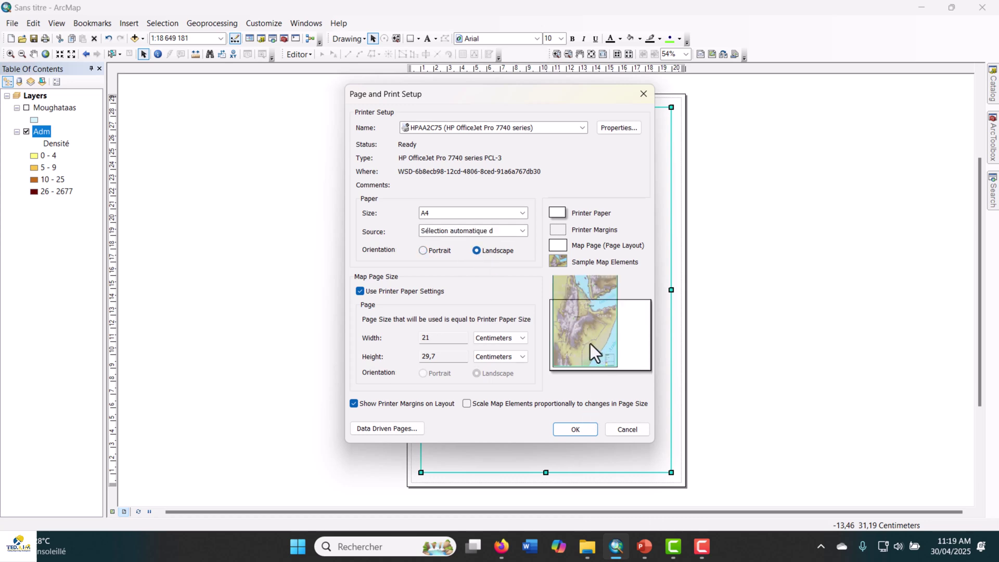
{"action": "left_click", "coordinate": [430, 252]}
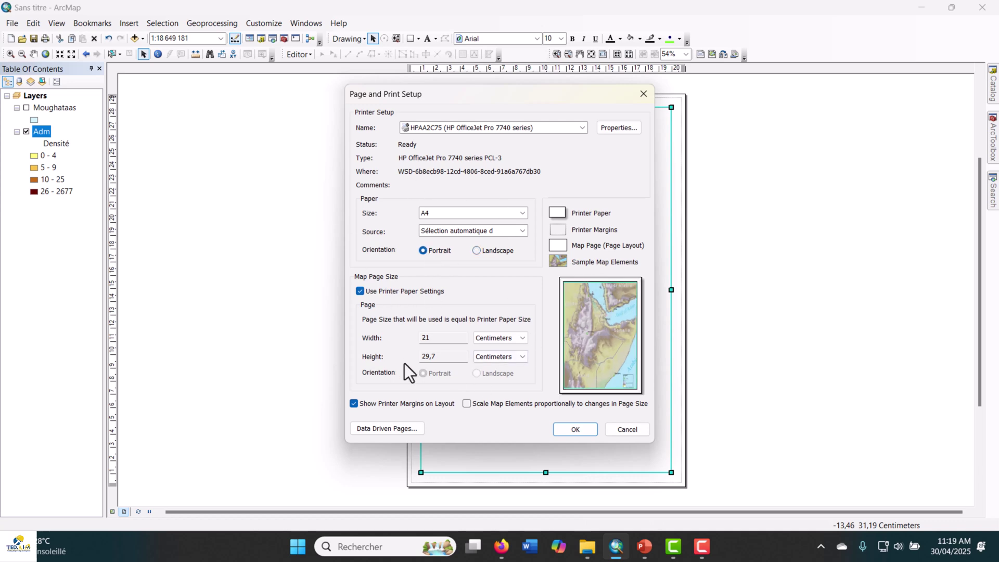
{"action": "left_click", "coordinate": [576, 430]}
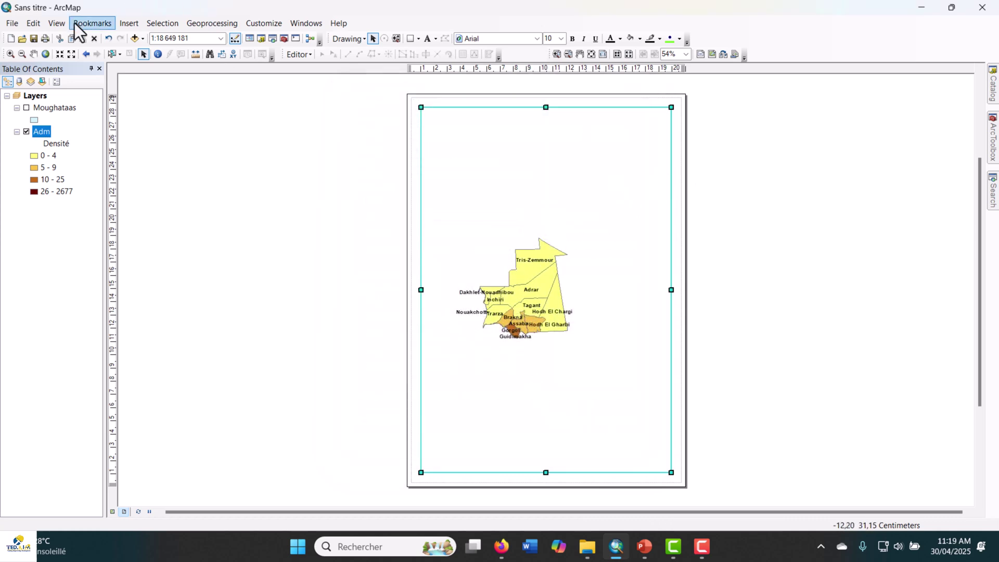
Step: Enlarge the map of Mauritania in its data frame to a scale of about 1:7 152 196 and centre it so all regions fit
{"action": "left_click", "coordinate": [11, 55]}
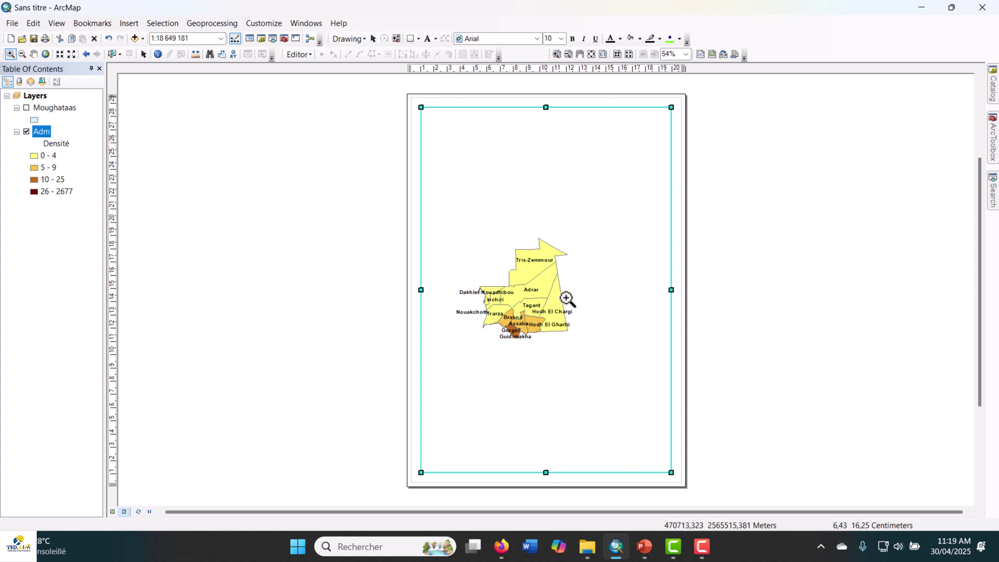
{"action": "left_click_drag", "start_coordinate": [467, 193], "coordinate": [539, 292]}
{"action": "left_click_drag", "start_coordinate": [438, 157], "coordinate": [623, 404]}
{"action": "left_click_drag", "start_coordinate": [447, 166], "coordinate": [673, 436]}
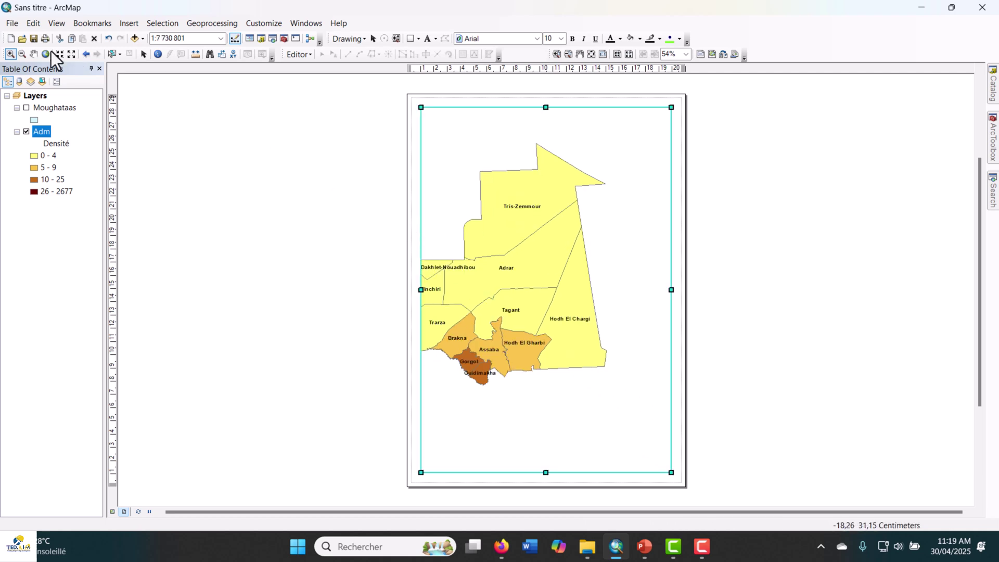
{"action": "left_click", "coordinate": [34, 53]}
{"action": "left_click_drag", "start_coordinate": [482, 260], "coordinate": [497, 327]}
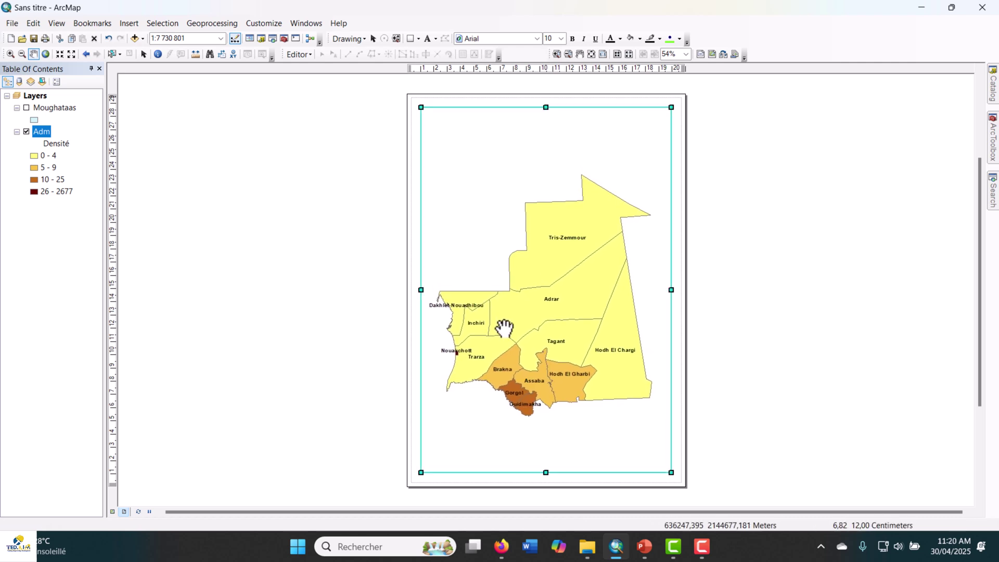
{"action": "mouse_move", "coordinate": [568, 344]}
{"action": "left_mouse_down"}
{"action": "mouse_move", "coordinate": [565, 335]}
{"action": "mouse_move", "coordinate": [555, 348]}
{"action": "left_mouse_up"}
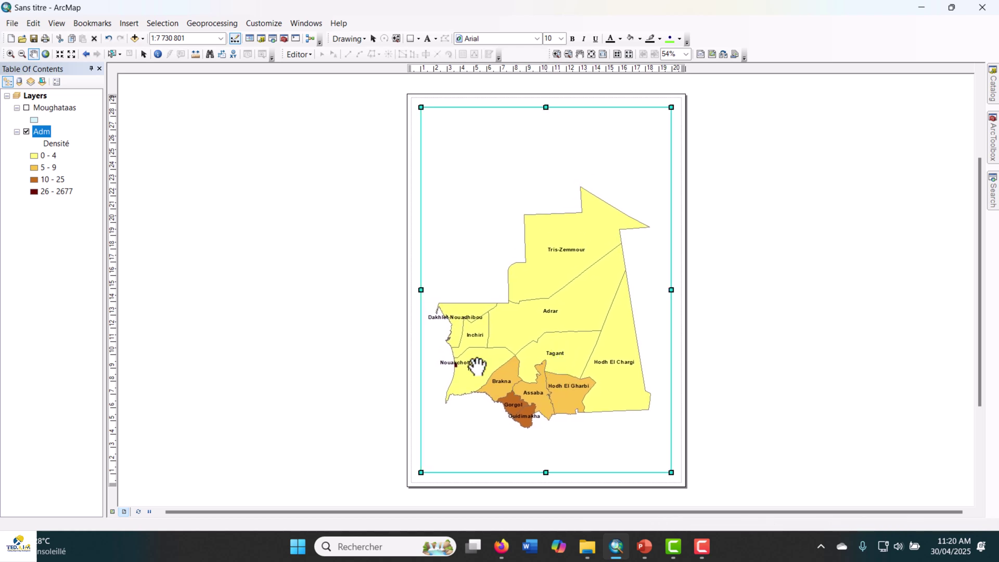
{"action": "left_click", "coordinate": [10, 54]}
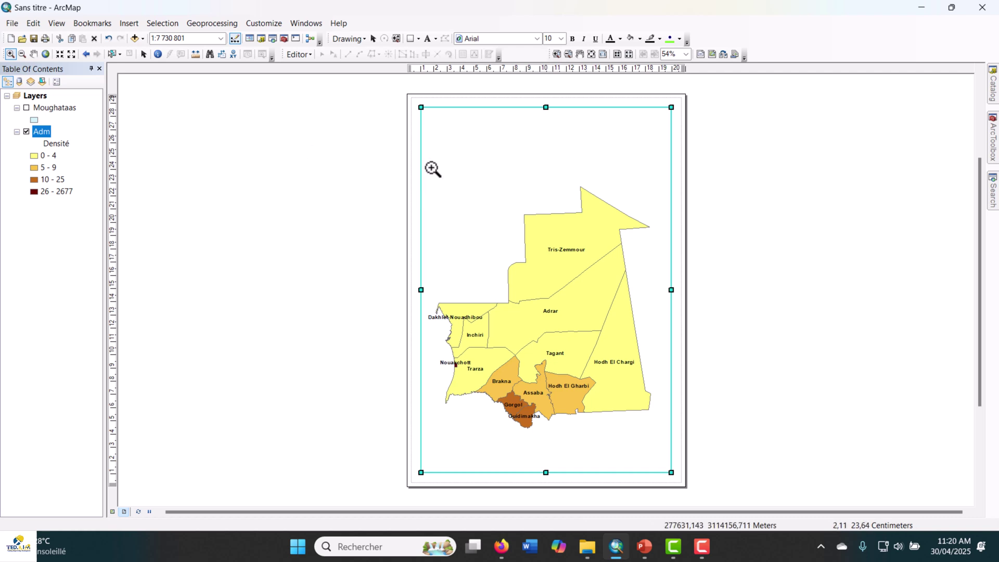
{"action": "left_click_drag", "start_coordinate": [429, 146], "coordinate": [663, 448]}
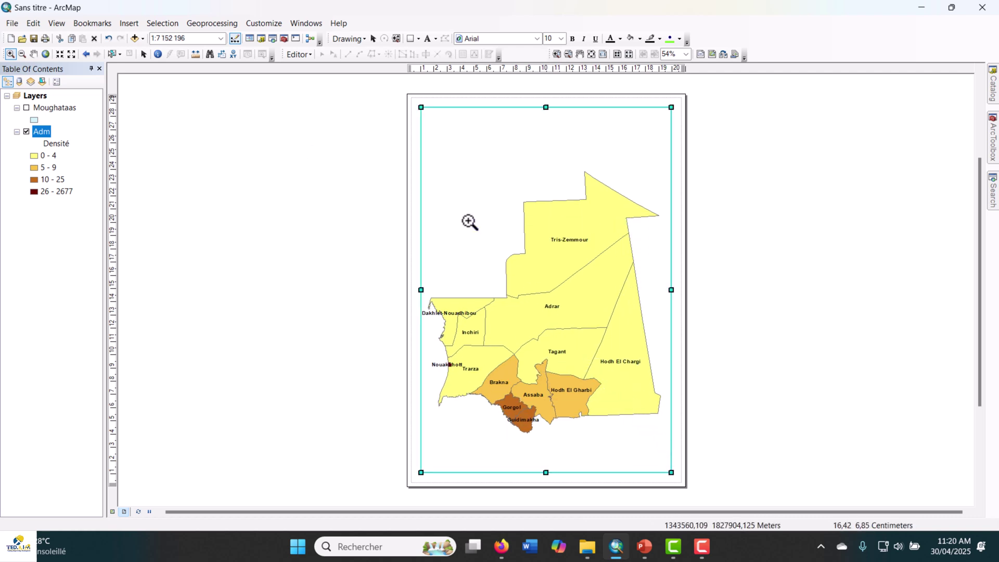
Step: Resize the data frame to reach the side and lower page margins, lowering its upper edge to leave a title band
{"action": "left_click", "coordinate": [144, 54]}
{"action": "left_click_drag", "start_coordinate": [672, 291], "coordinate": [680, 291]}
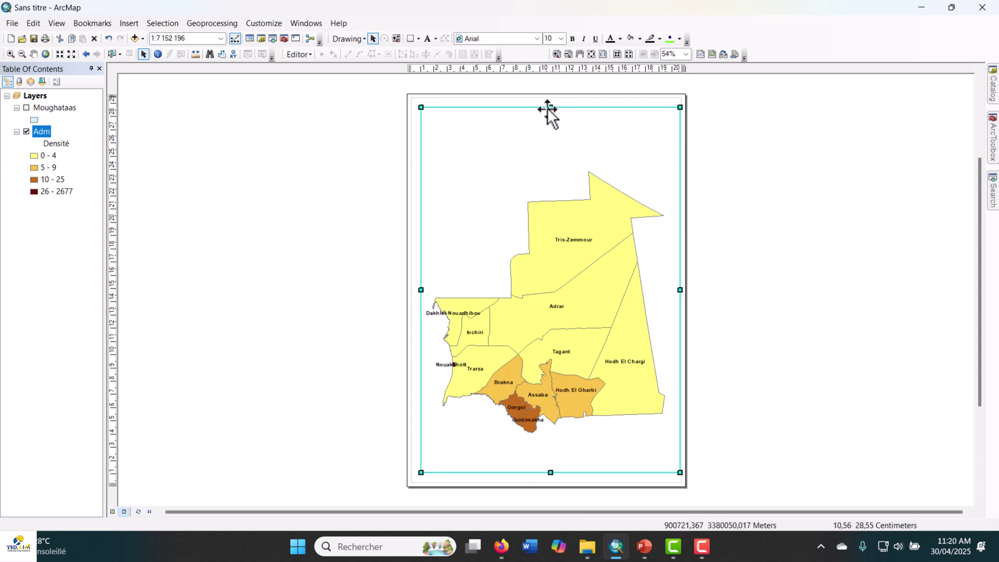
{"action": "left_click_drag", "start_coordinate": [548, 108], "coordinate": [551, 144]}
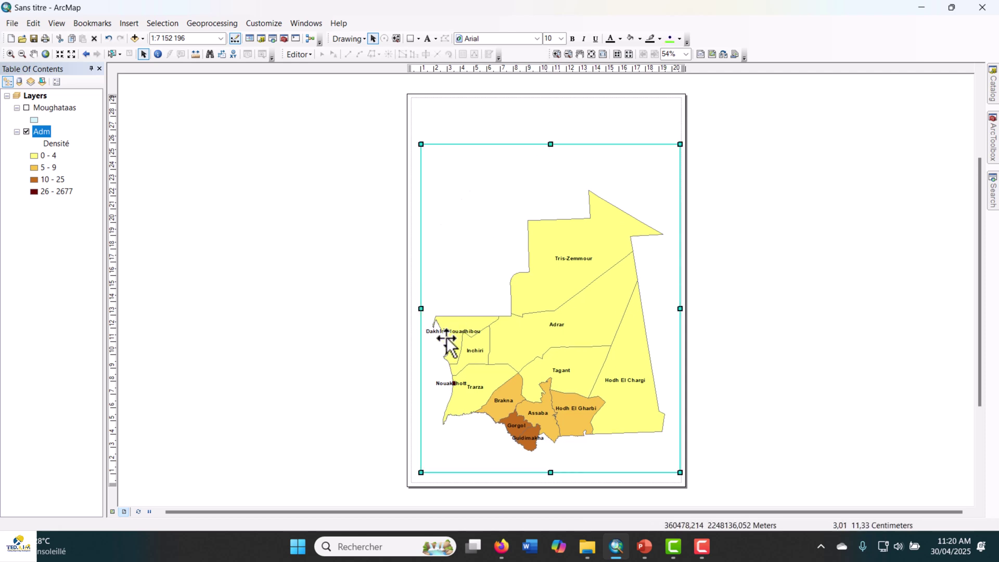
{"action": "left_click_drag", "start_coordinate": [421, 308], "coordinate": [412, 313]}
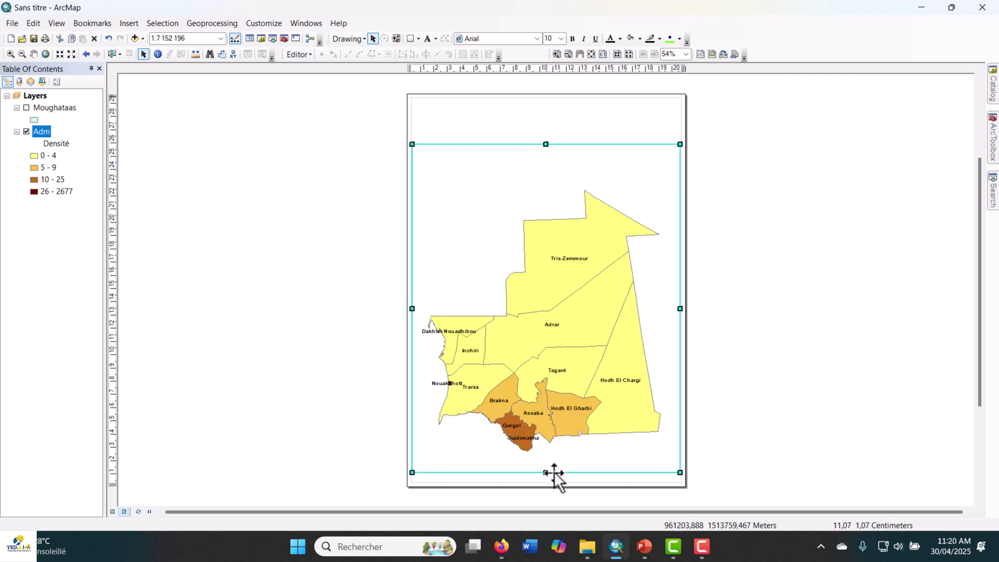
{"action": "left_click_drag", "start_coordinate": [546, 472], "coordinate": [545, 485]}
{"action": "left_click_drag", "start_coordinate": [545, 482], "coordinate": [545, 480]}
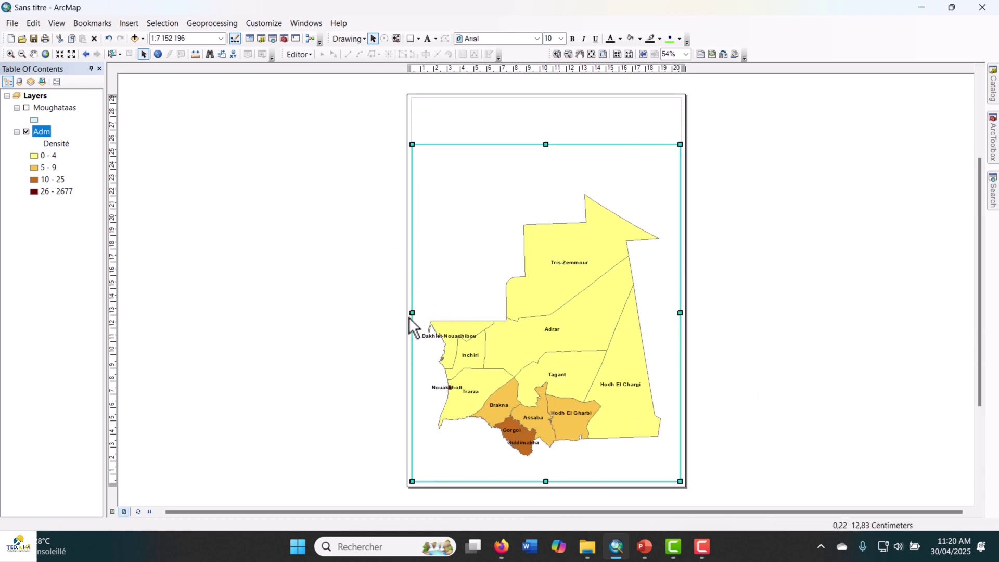
{"action": "left_click", "coordinate": [524, 133]}
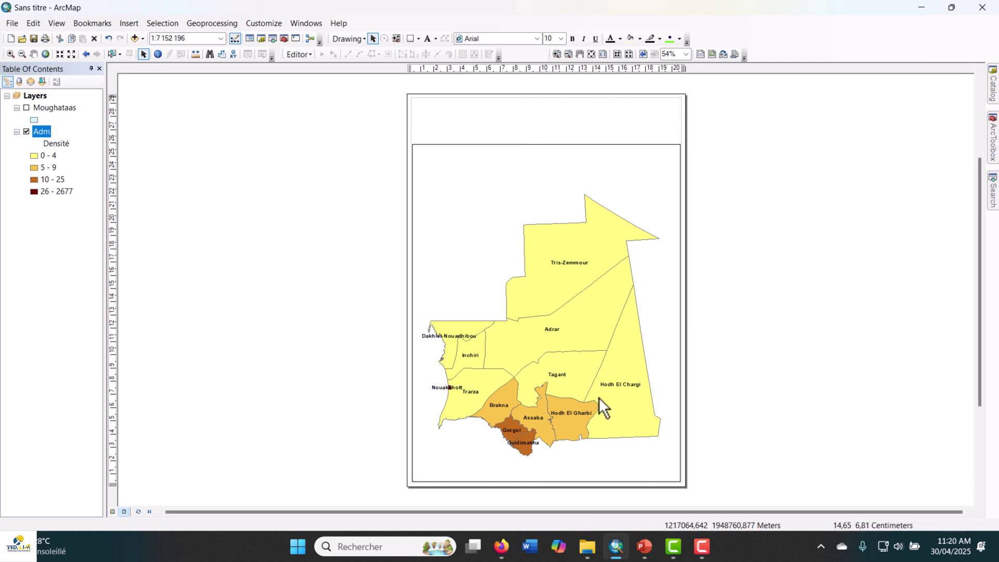
Step: Enlarge the map to about 1:6 465 502 to fill the resized data frame and shift it slightly upward within the frame
{"action": "left_click", "coordinate": [10, 53]}
{"action": "left_click_drag", "start_coordinate": [415, 157], "coordinate": [673, 473]}
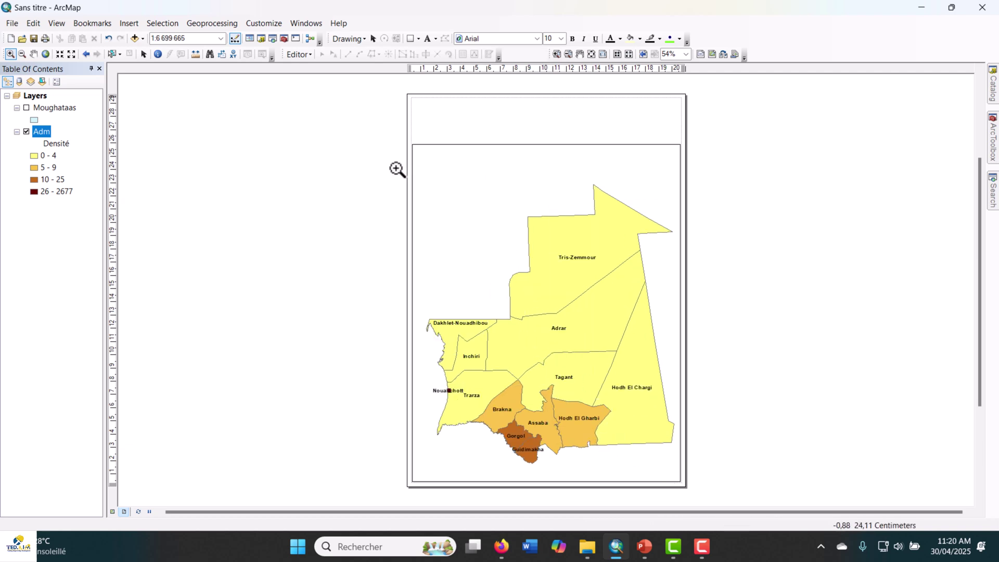
{"action": "left_click_drag", "start_coordinate": [417, 153], "coordinate": [676, 478]}
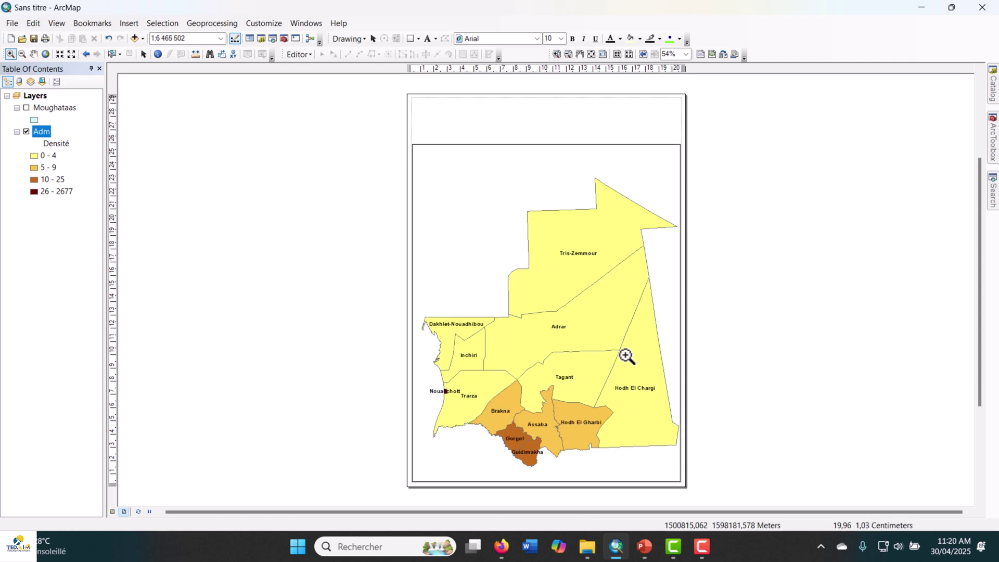
{"action": "left_click", "coordinate": [37, 55]}
{"action": "mouse_move", "coordinate": [623, 354]}
{"action": "left_mouse_down"}
{"action": "mouse_move", "coordinate": [616, 360]}
{"action": "mouse_move", "coordinate": [612, 334]}
{"action": "mouse_move", "coordinate": [606, 343]}
{"action": "left_mouse_up"}
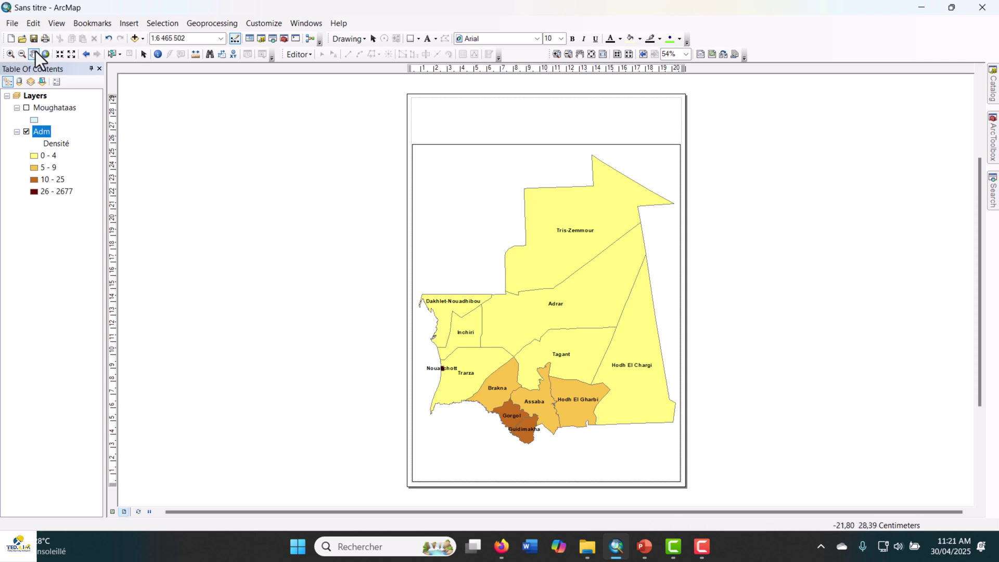
Step: Start a one-column legend containing only the Adm layer, leaving out Moughataas
{"action": "left_click", "coordinate": [134, 27]}
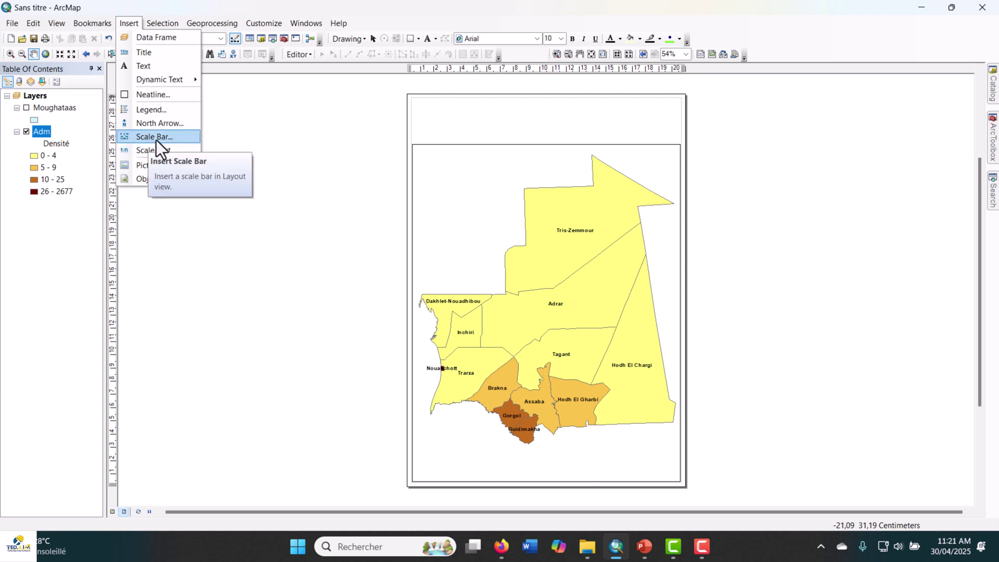
{"action": "left_click", "coordinate": [157, 114]}
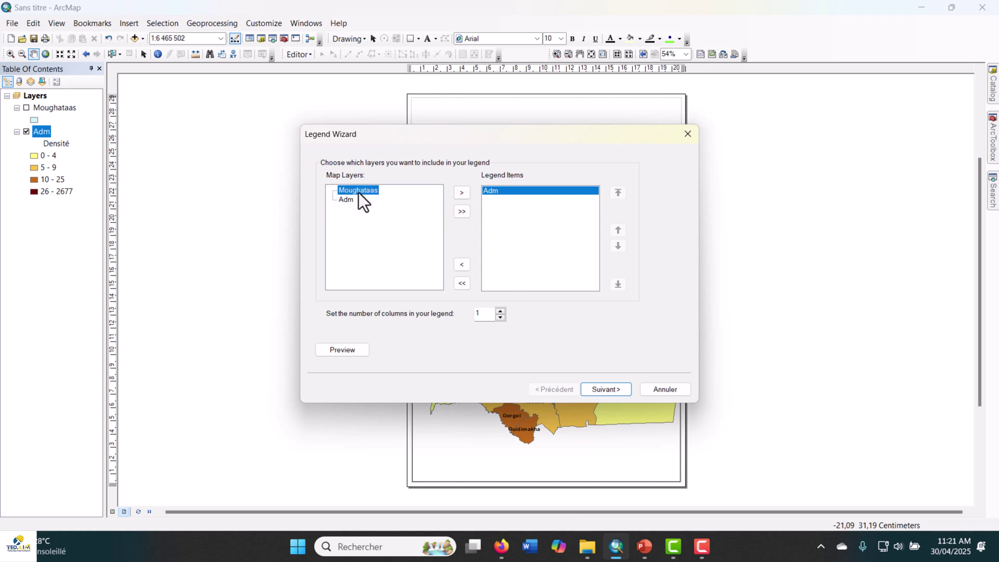
{"action": "left_click", "coordinate": [461, 193]}
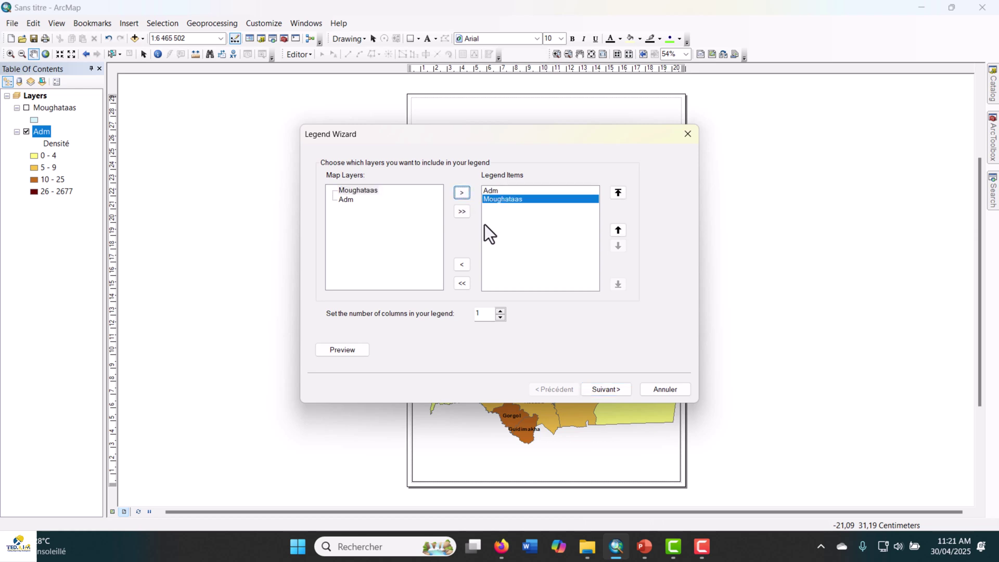
{"action": "left_click", "coordinate": [464, 266]}
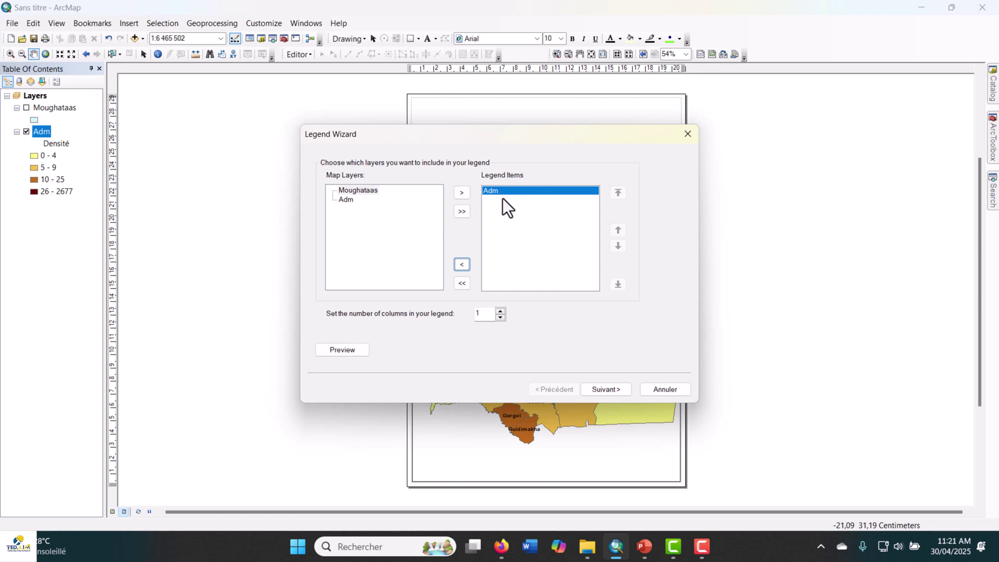
{"action": "left_click", "coordinate": [605, 390]}
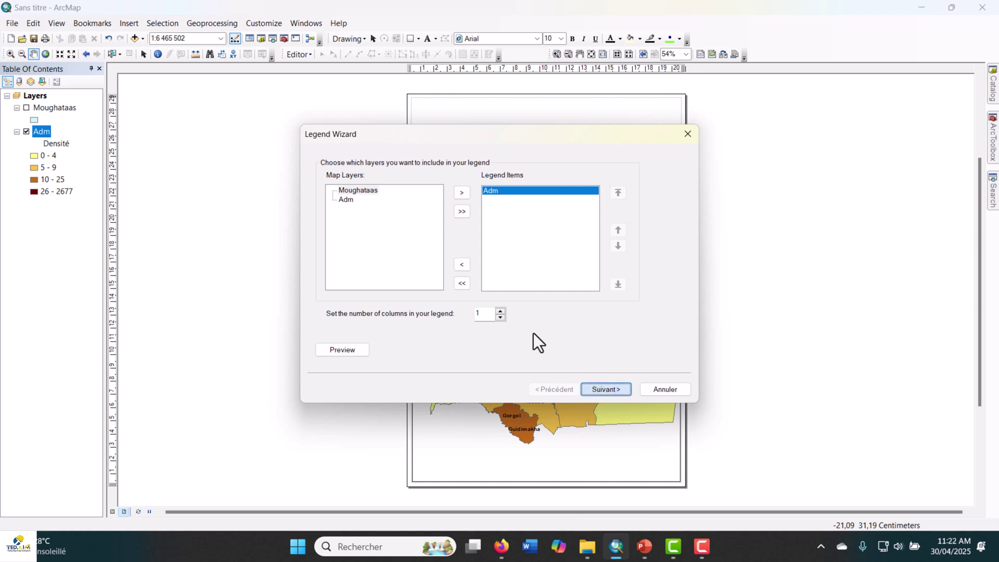
Step: Title the legend Légende, finish it with the default frame and spacing, and place it in the empty area west of Tris-Zemmour
{"action": "left_click", "coordinate": [328, 179]}
{"action": "key", "text": "BackSpace"}
{"action": "type", "text": "end"}
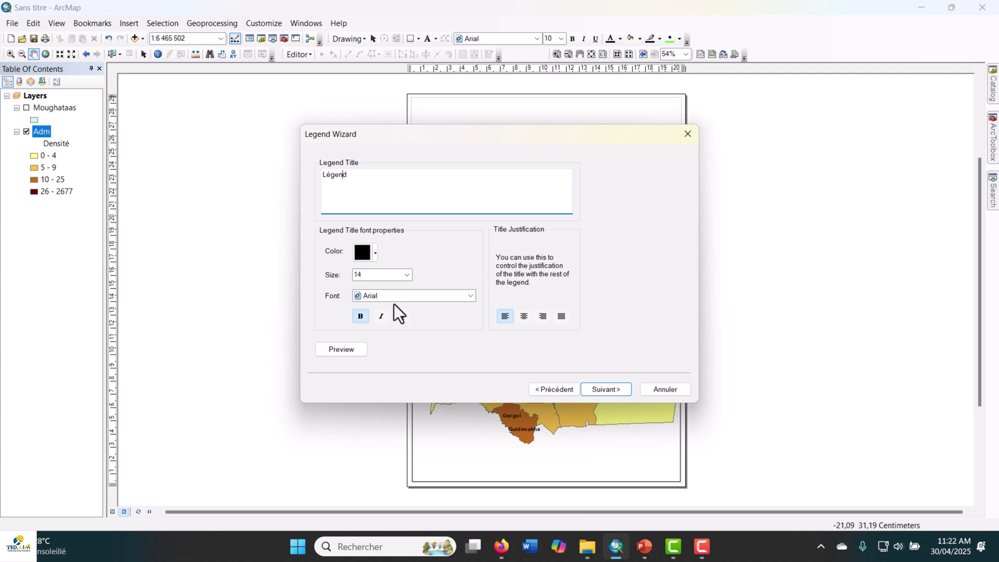
{"action": "type", "text": "e"}
{"action": "left_click", "coordinate": [609, 390]}
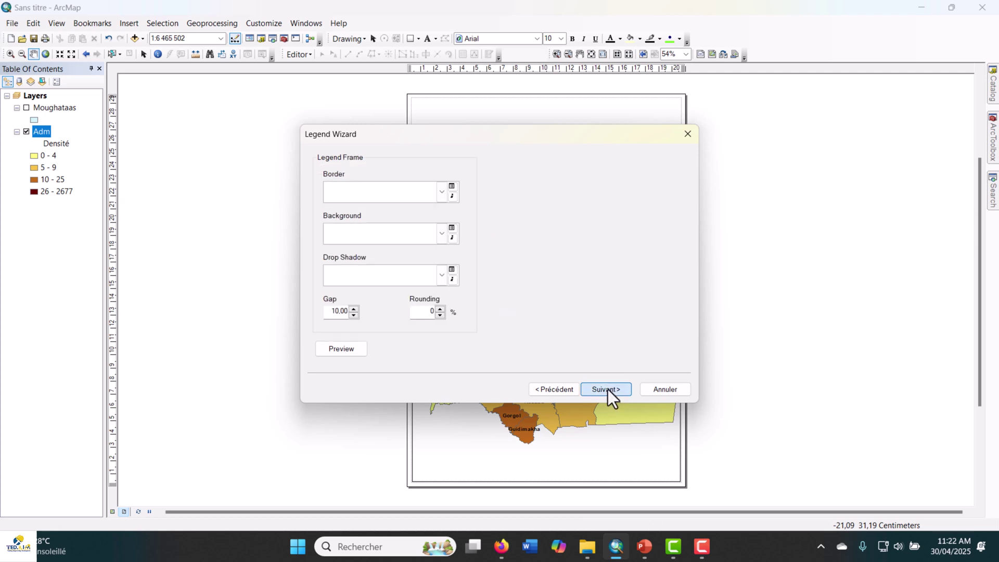
{"action": "left_click", "coordinate": [608, 389]}
{"action": "left_click", "coordinate": [608, 390]}
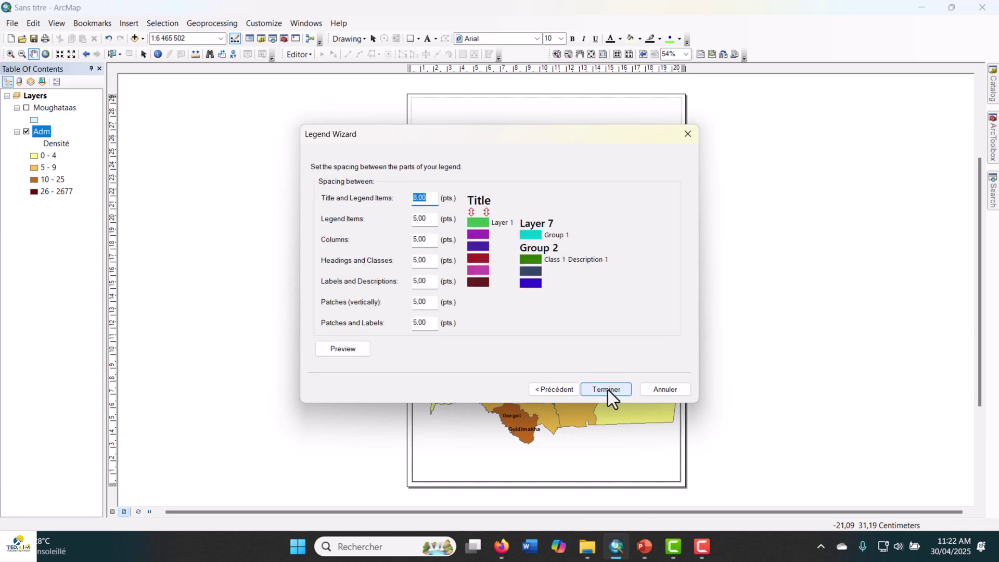
{"action": "left_click", "coordinate": [607, 389]}
{"action": "left_click_drag", "start_coordinate": [466, 324], "coordinate": [483, 259]}
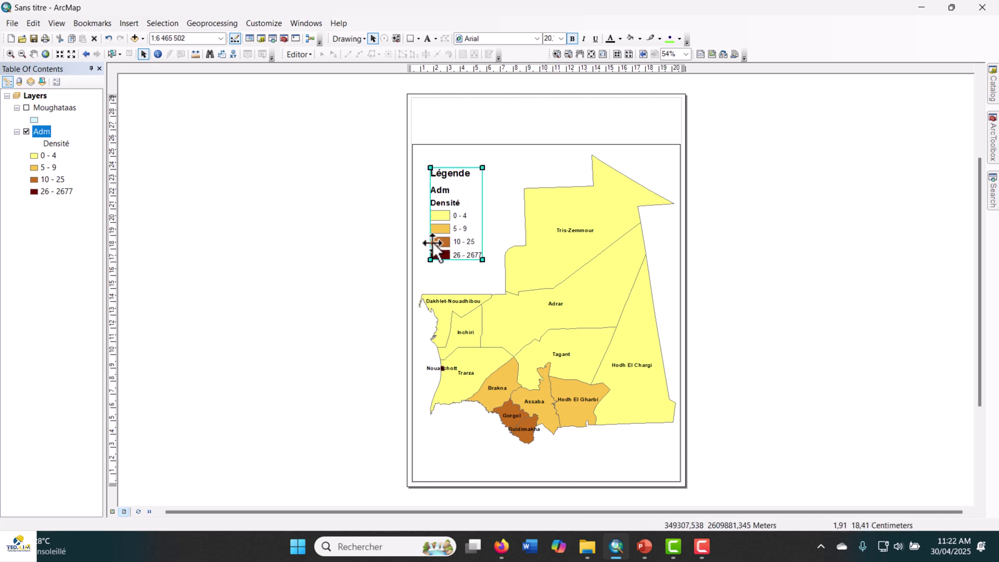
Step: Hide the layer name of the Adm item in the legend's properties and apply the change
{"action": "left_click", "coordinate": [460, 219]}
{"action": "left_click", "coordinate": [457, 216]}
{"action": "left_click", "coordinate": [460, 208]}
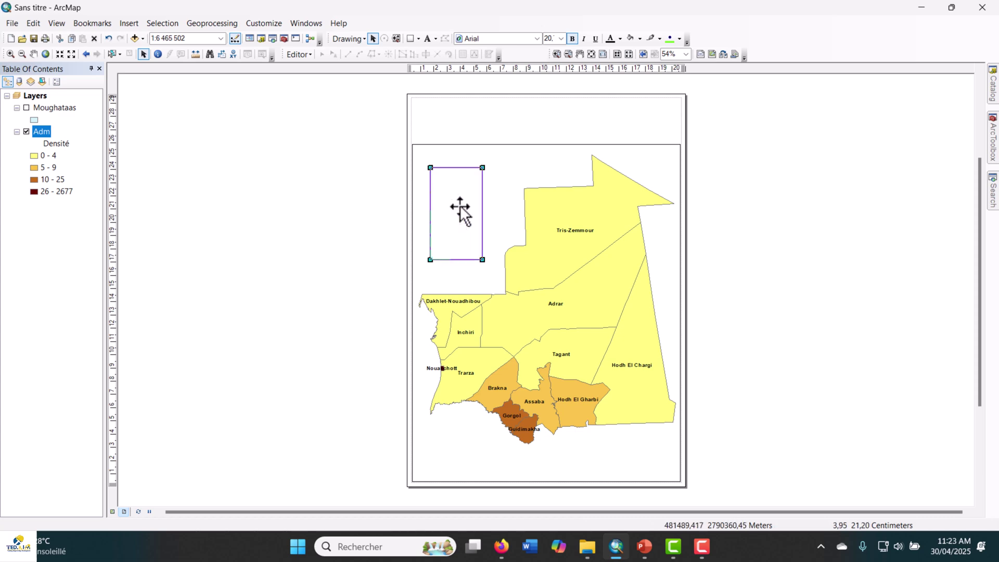
{"action": "left_click", "coordinate": [452, 216]}
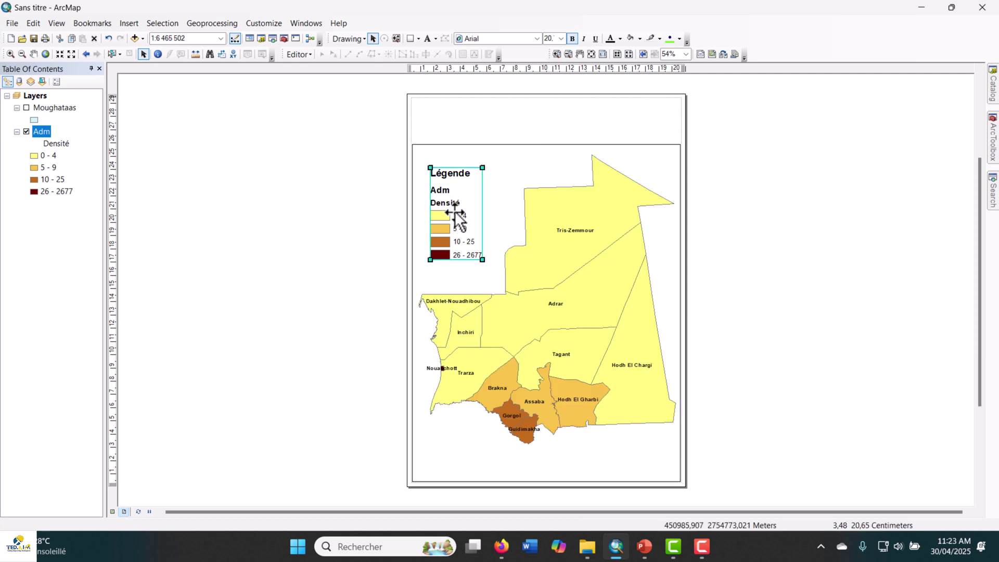
{"action": "double_click", "coordinate": [457, 203]}
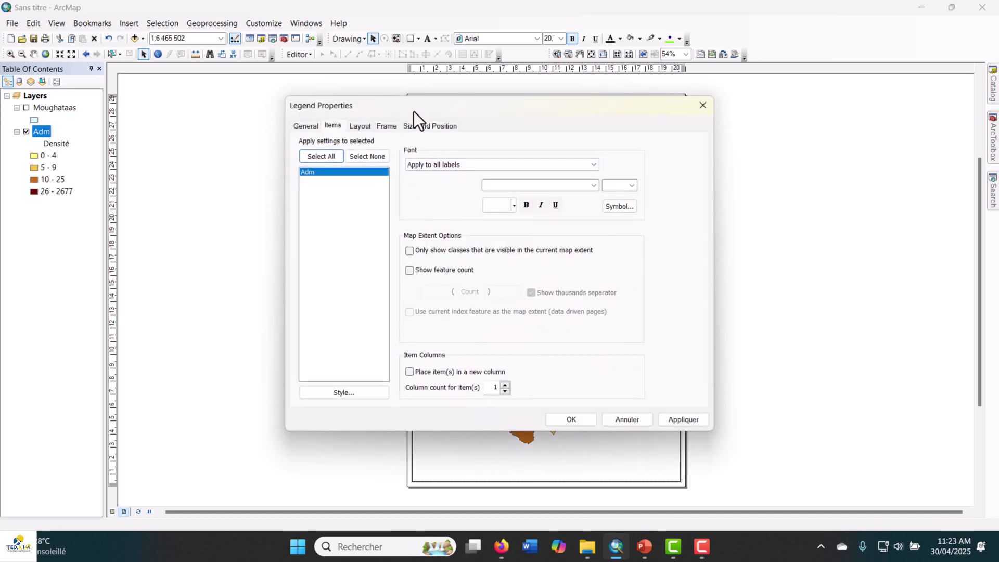
{"action": "left_click_drag", "start_coordinate": [414, 112], "coordinate": [409, 140]}
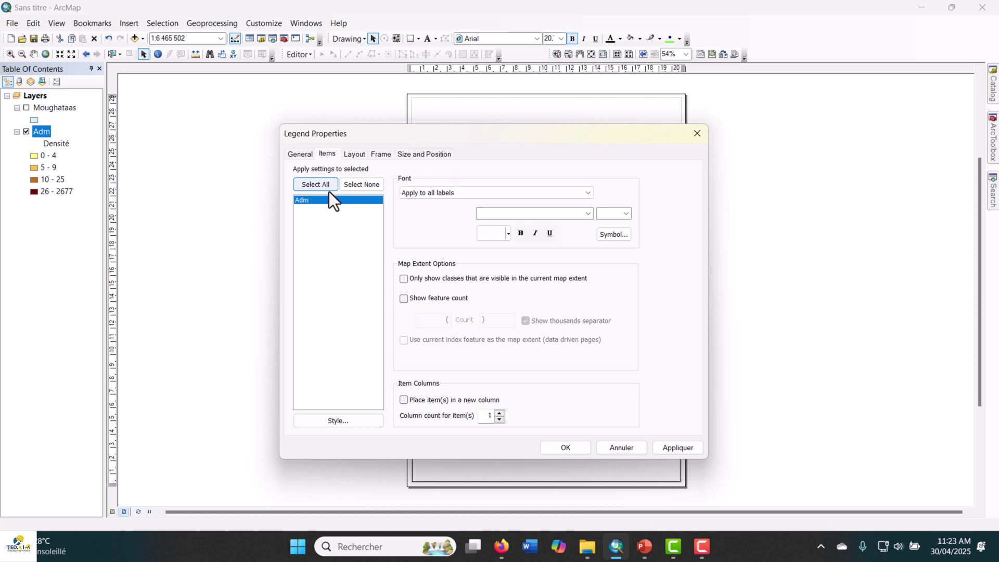
{"action": "left_click", "coordinate": [312, 201]}
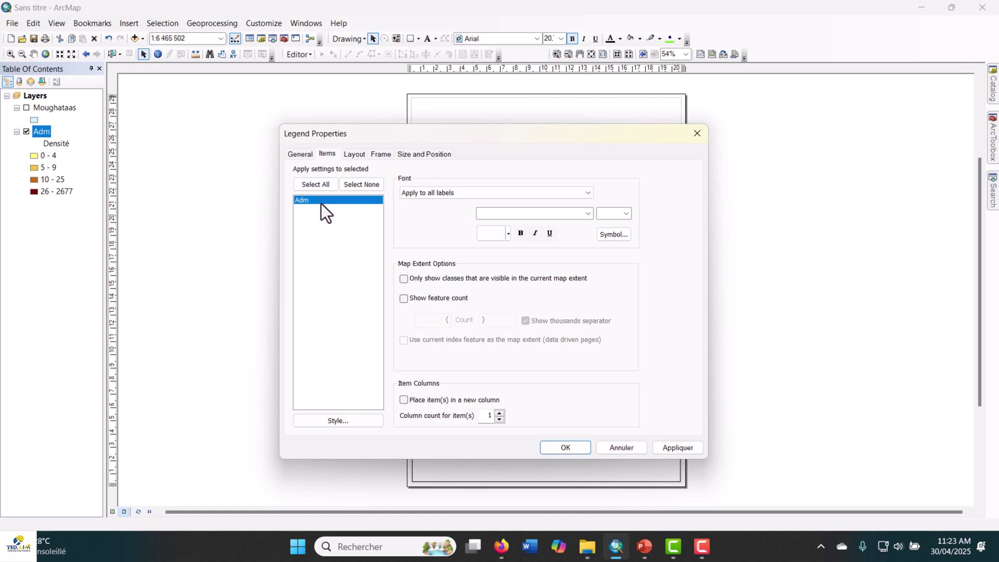
{"action": "double_click", "coordinate": [321, 200]}
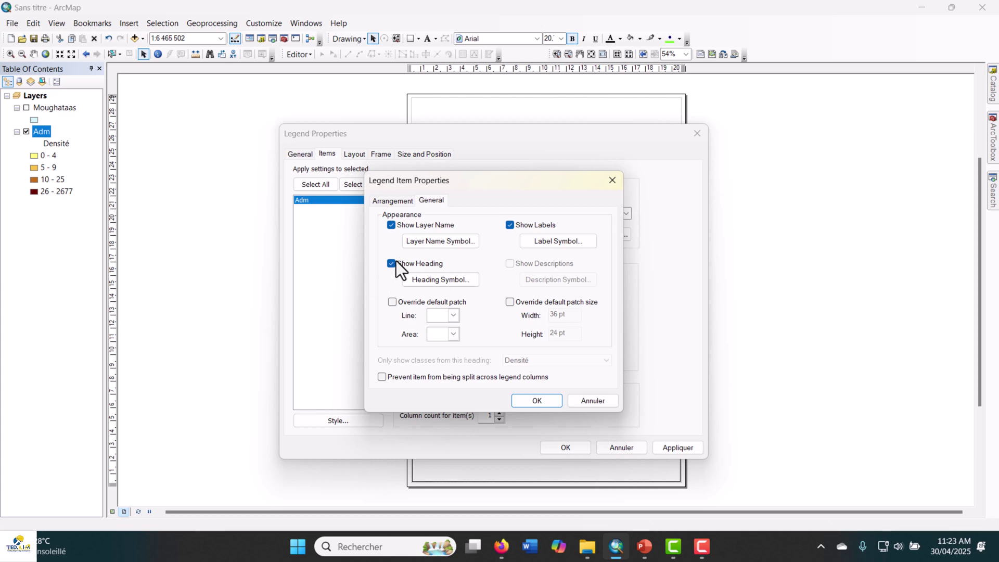
{"action": "left_click", "coordinate": [391, 224]}
{"action": "left_click", "coordinate": [533, 405]}
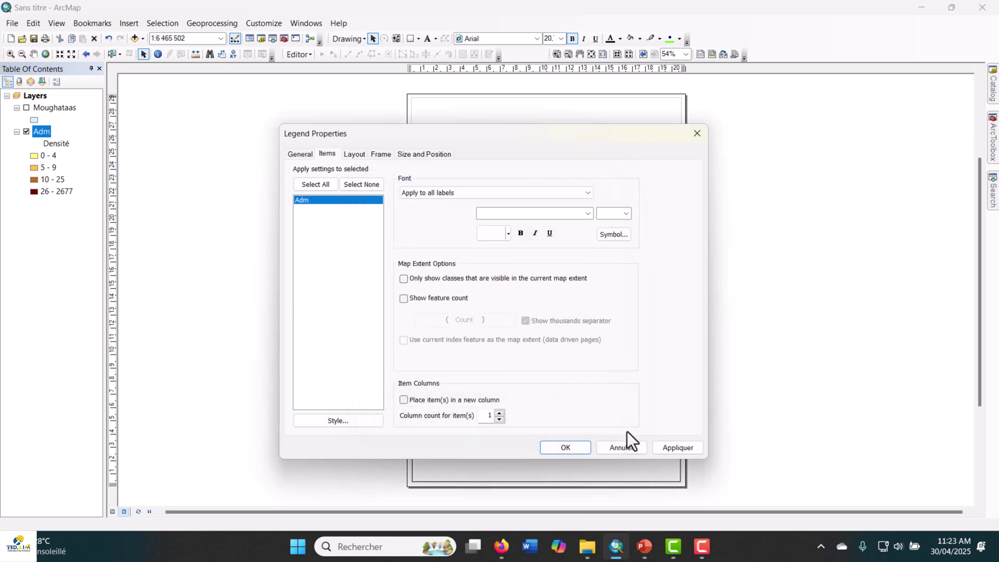
{"action": "left_click", "coordinate": [692, 451]}
{"action": "left_click", "coordinate": [564, 449]}
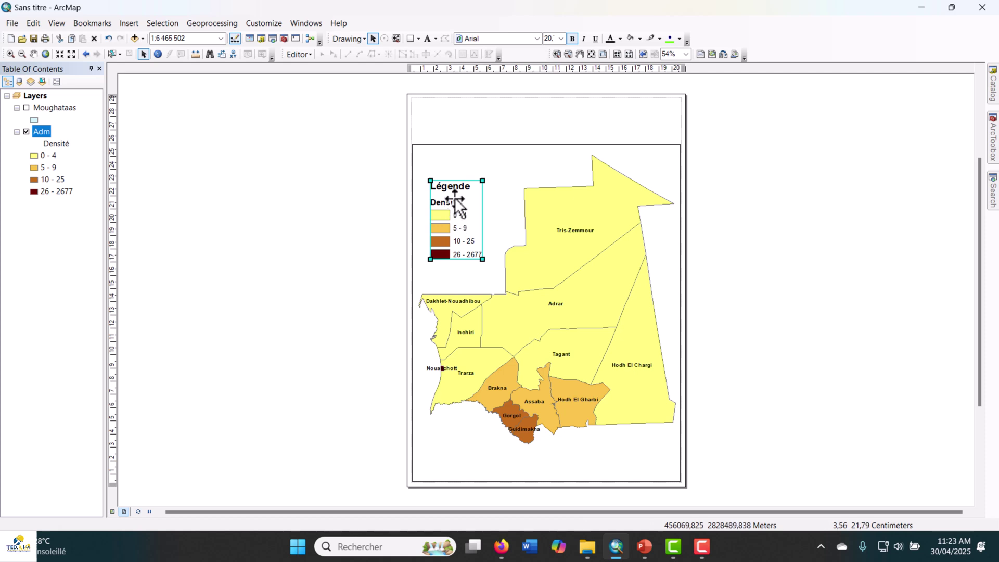
Step: Extend the Densité heading under the Adm layer to read "Densité : hbt"
{"action": "left_click", "coordinate": [543, 181]}
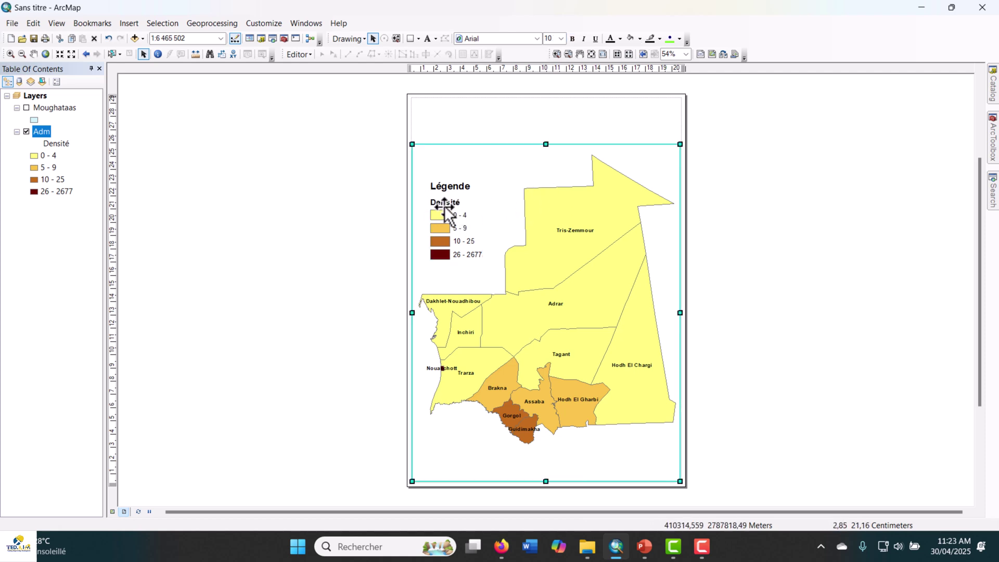
{"action": "left_click", "coordinate": [63, 144]}
{"action": "key", "text": "Delete"}
{"action": "left_click", "coordinate": [62, 144]}
{"action": "left_click", "coordinate": [69, 145]}
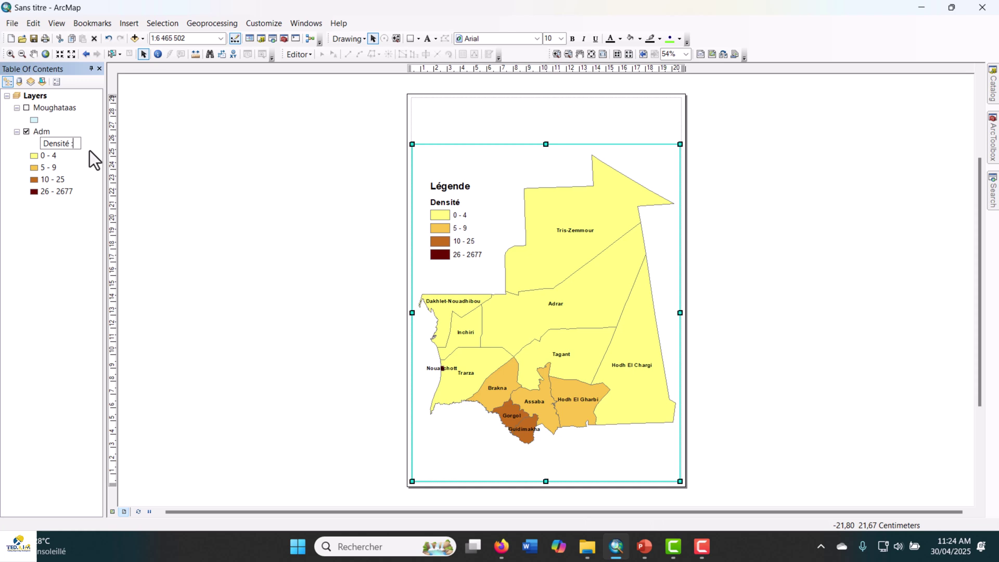
{"action": "type", "text": "hbt"}
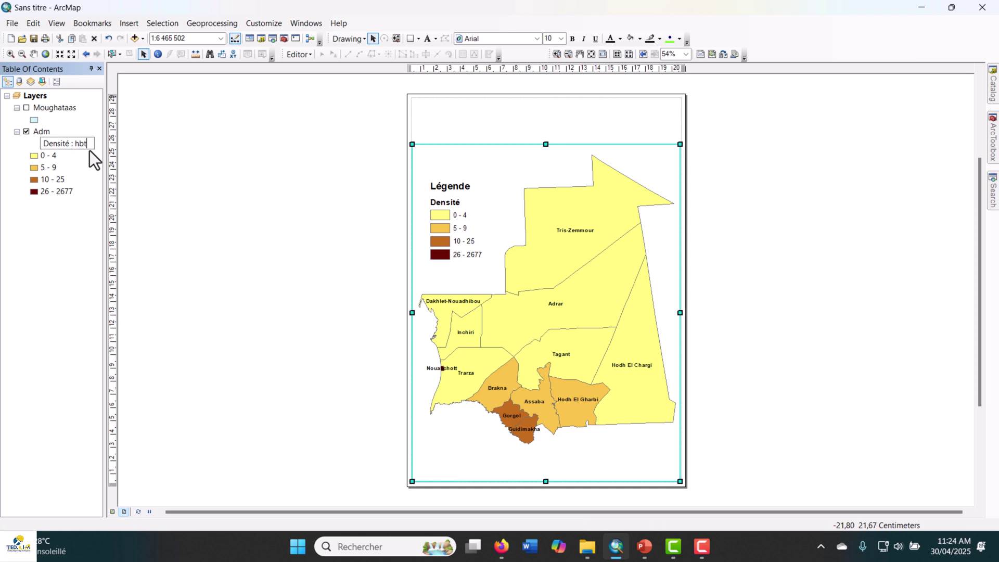